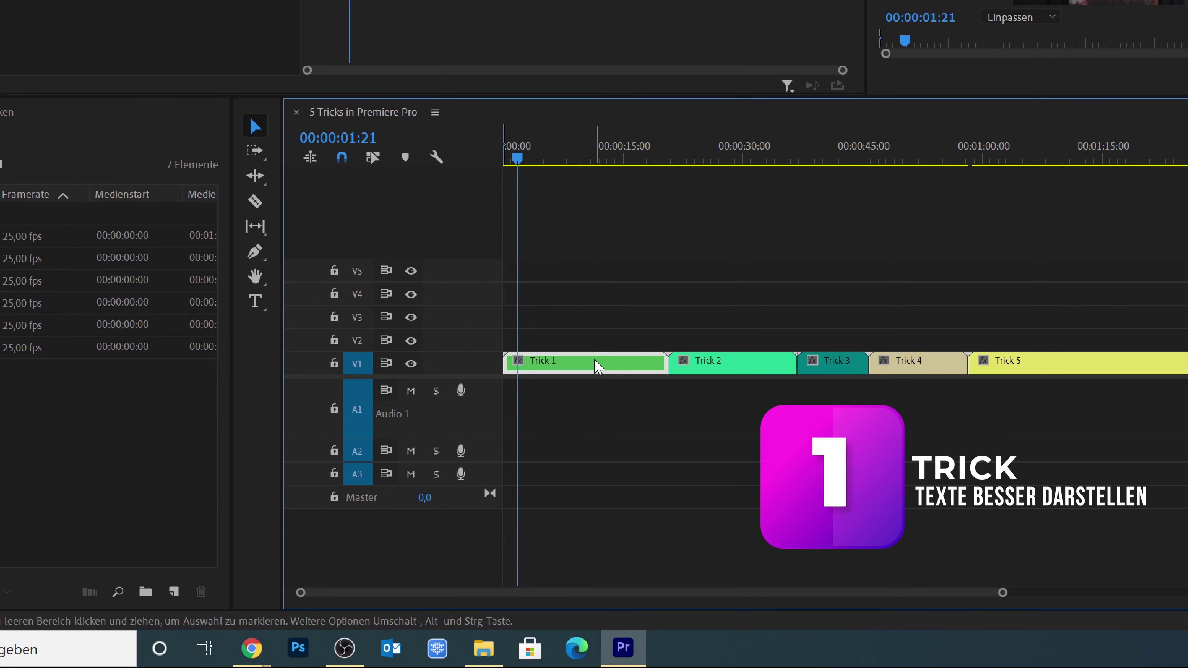
# - Open the Trick 1 nest, preview the CITY title to 10:18, and select Busy Street clip
pyautogui.doubleClick(596, 365)
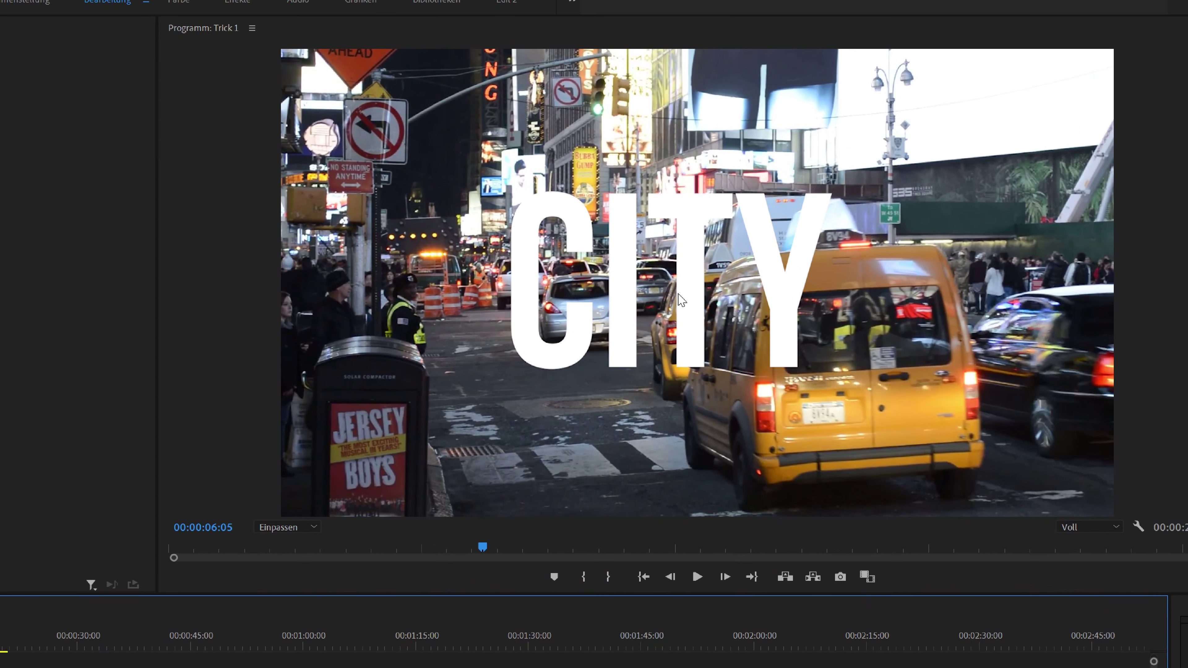
pyautogui.press('space')
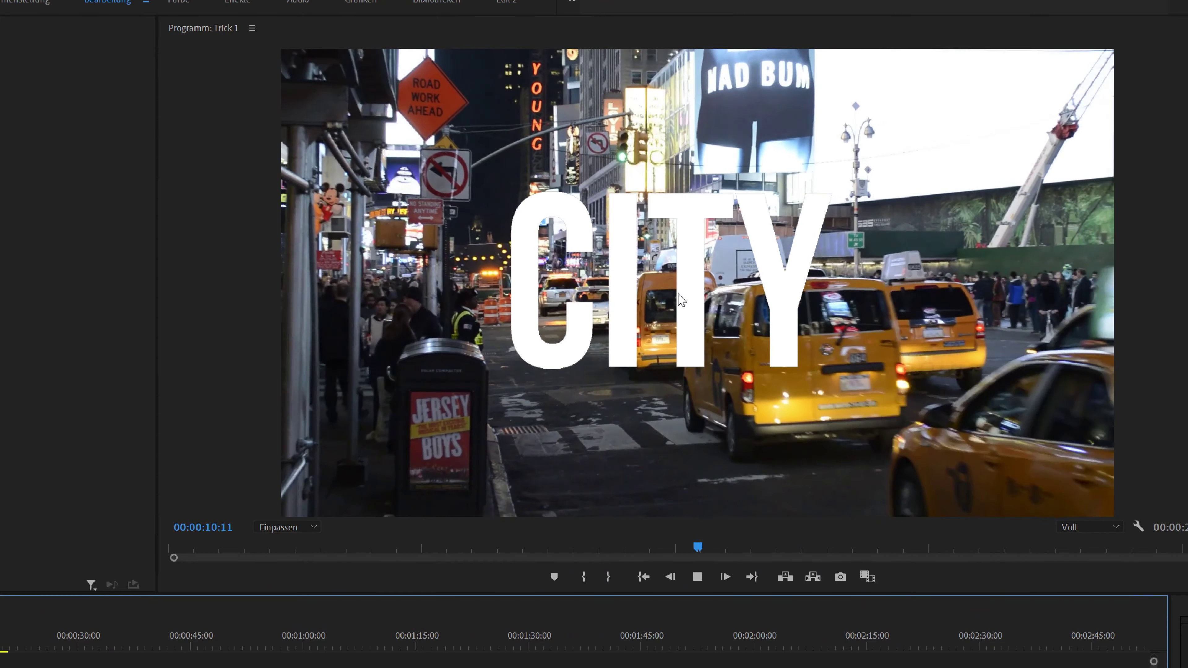
pyautogui.press('space')
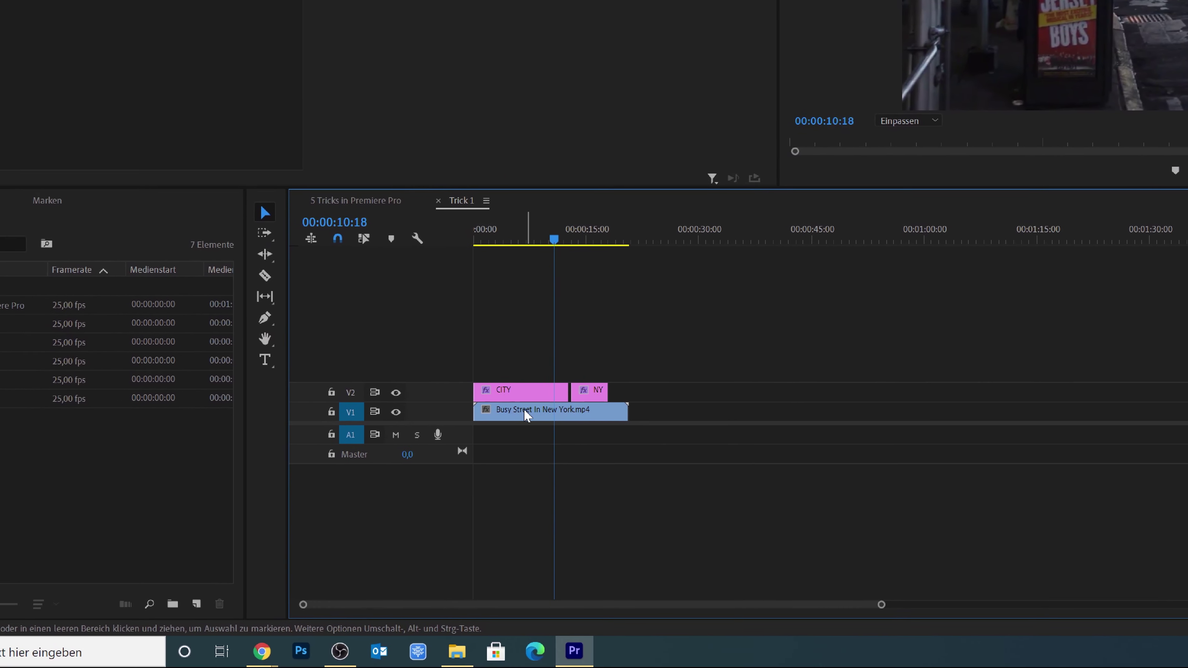
pyautogui.click(530, 452)
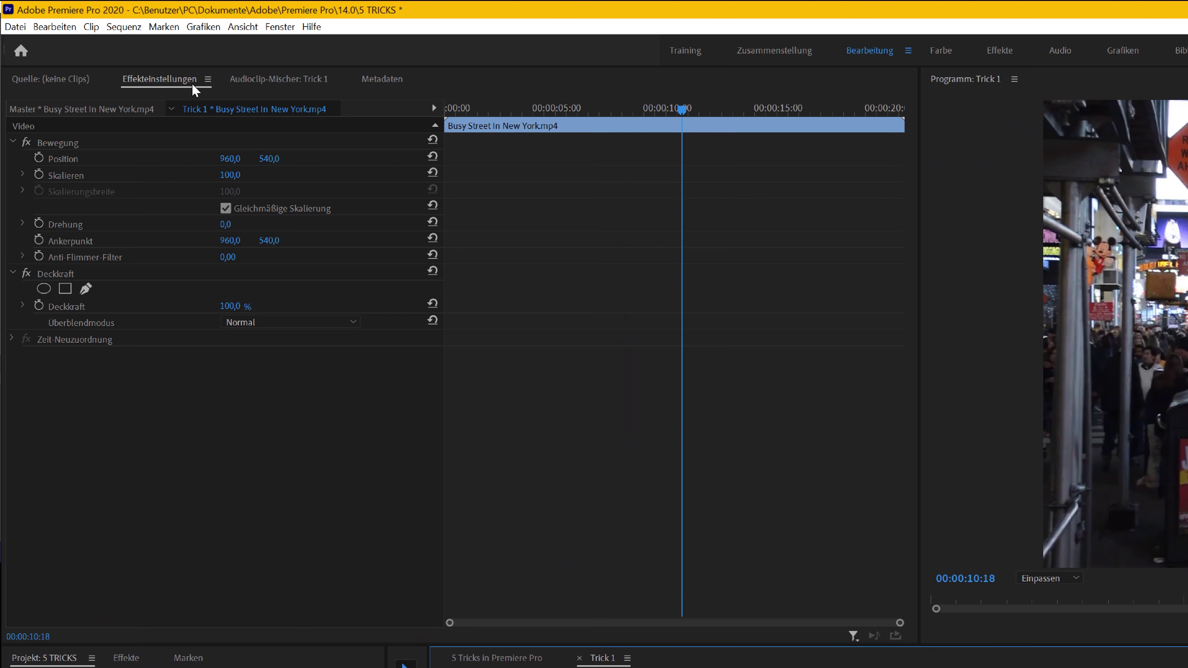
pyautogui.click(280, 27)
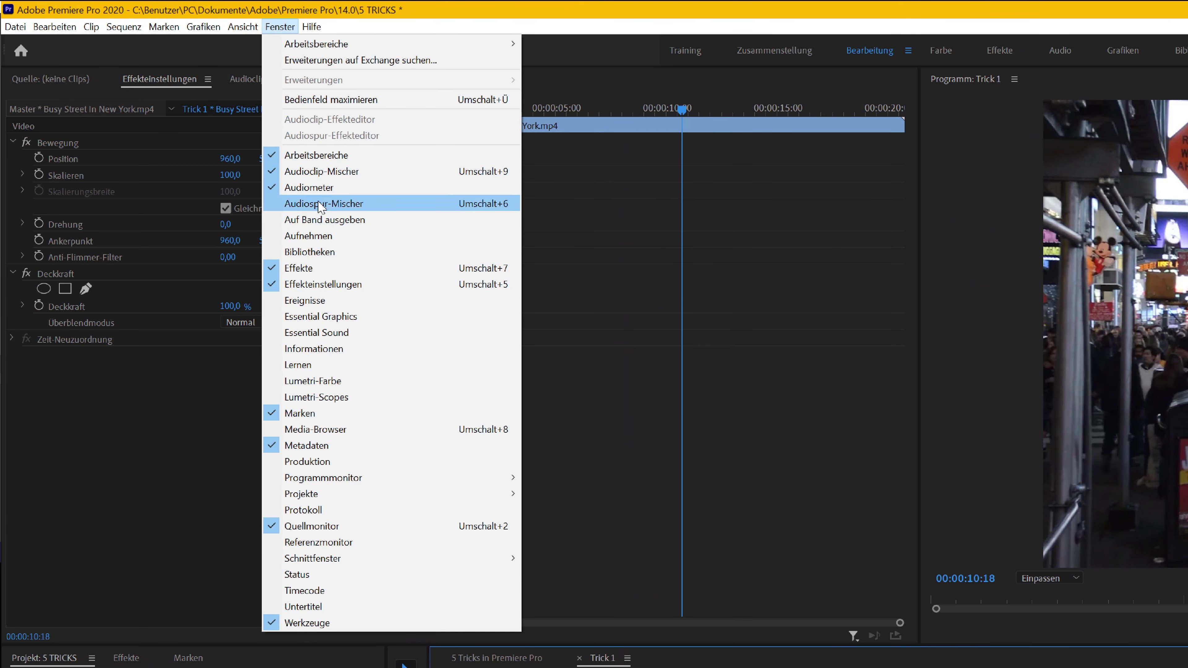
pyautogui.click(322, 284)
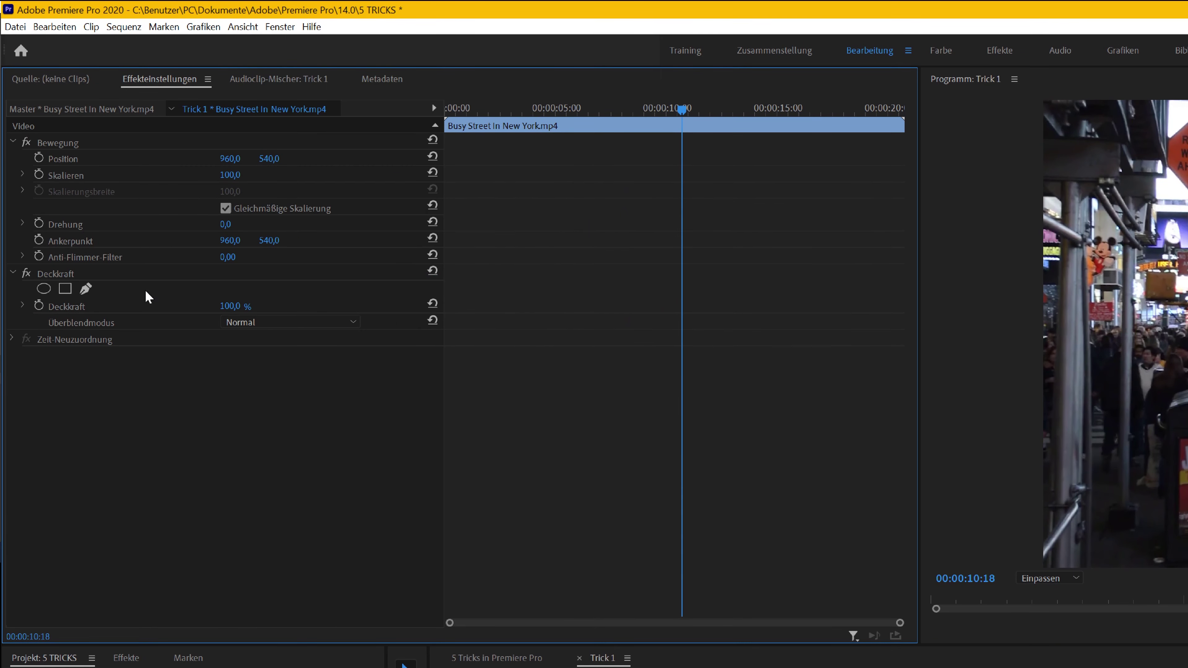
pyautogui.click(53, 272)
pyautogui.click(232, 306)
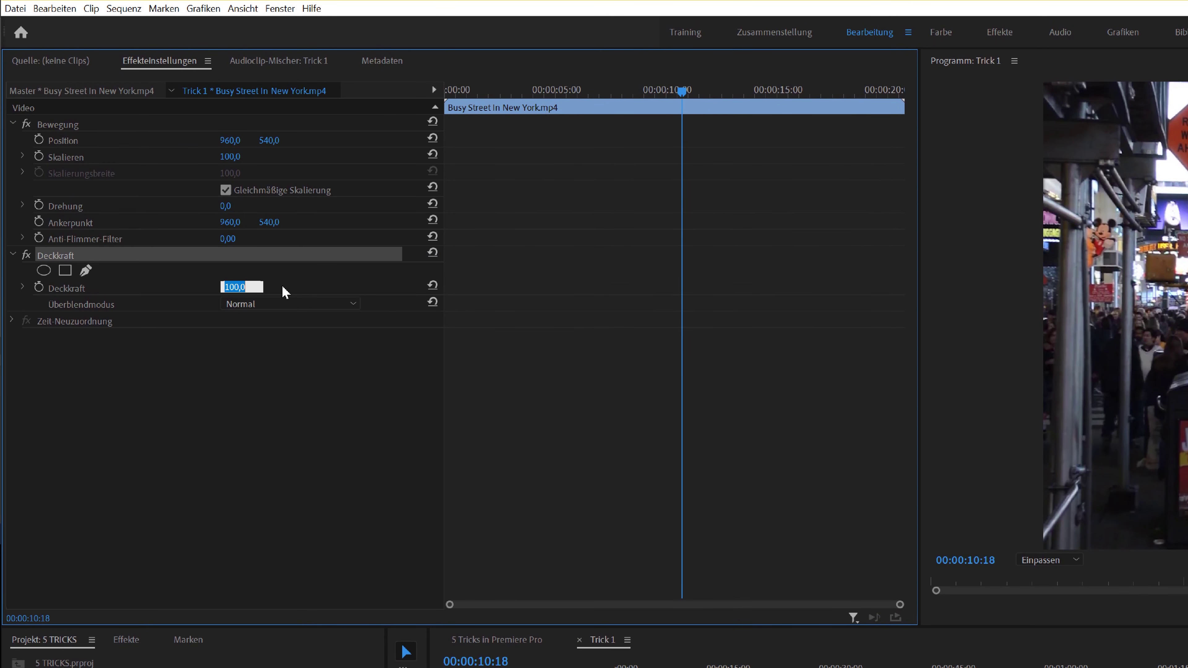
pyautogui.write('75')
pyautogui.press('Return')
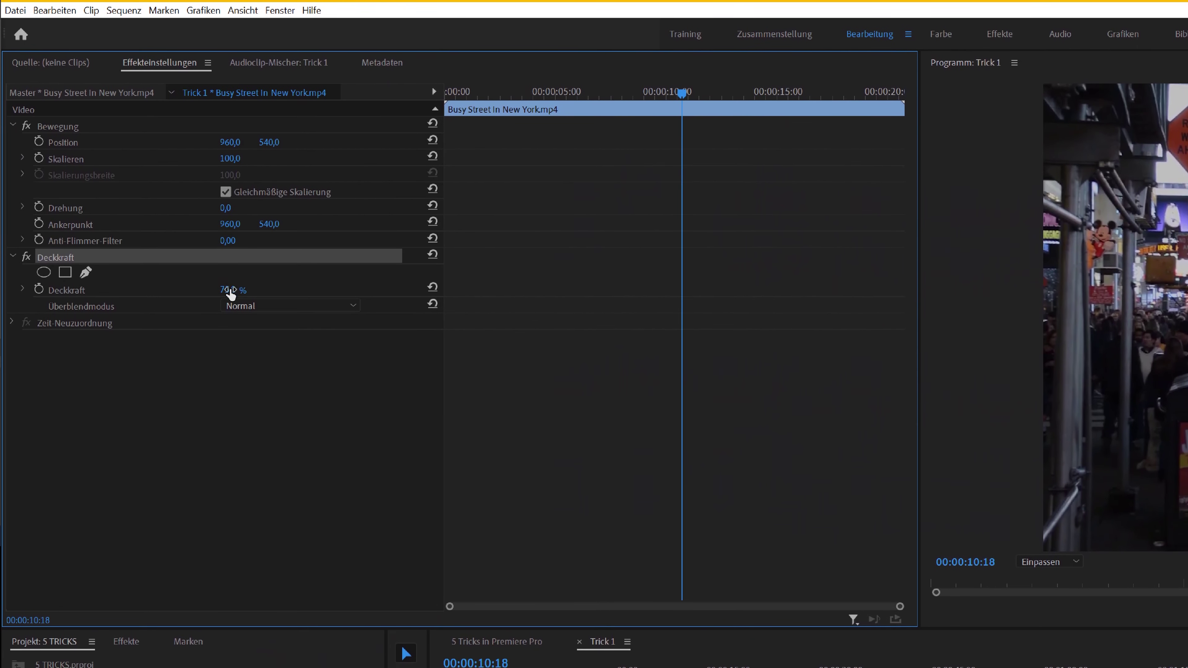
pyautogui.click(229, 290)
pyautogui.write('50')
pyautogui.press('Return')
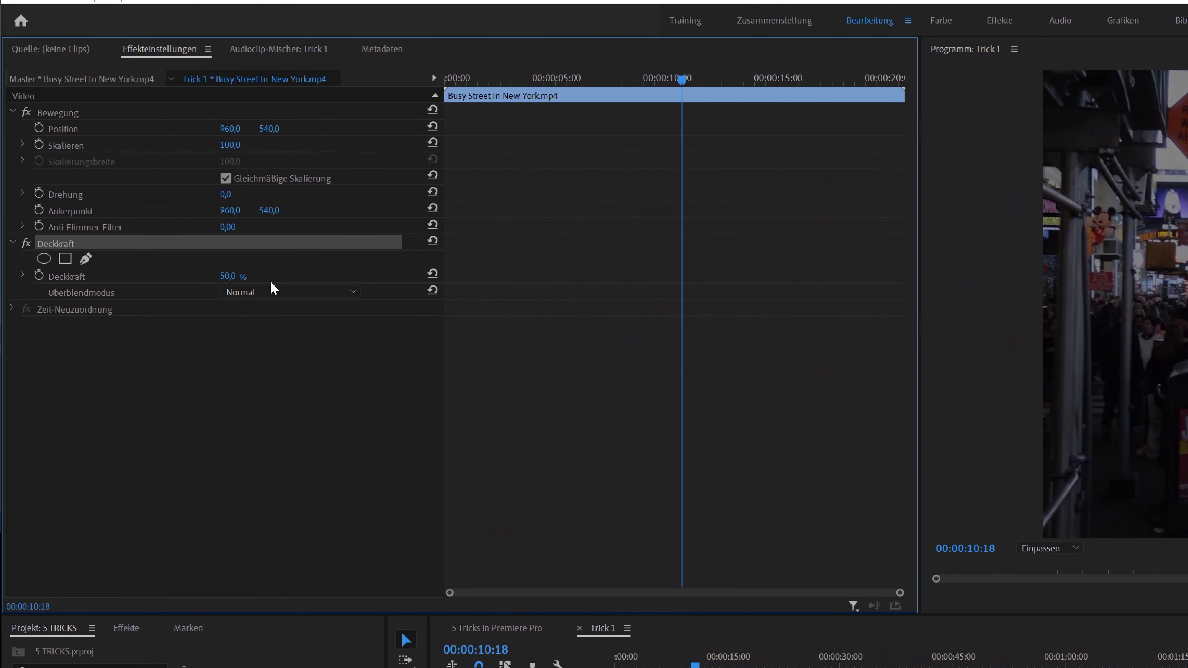
pyautogui.click(241, 285)
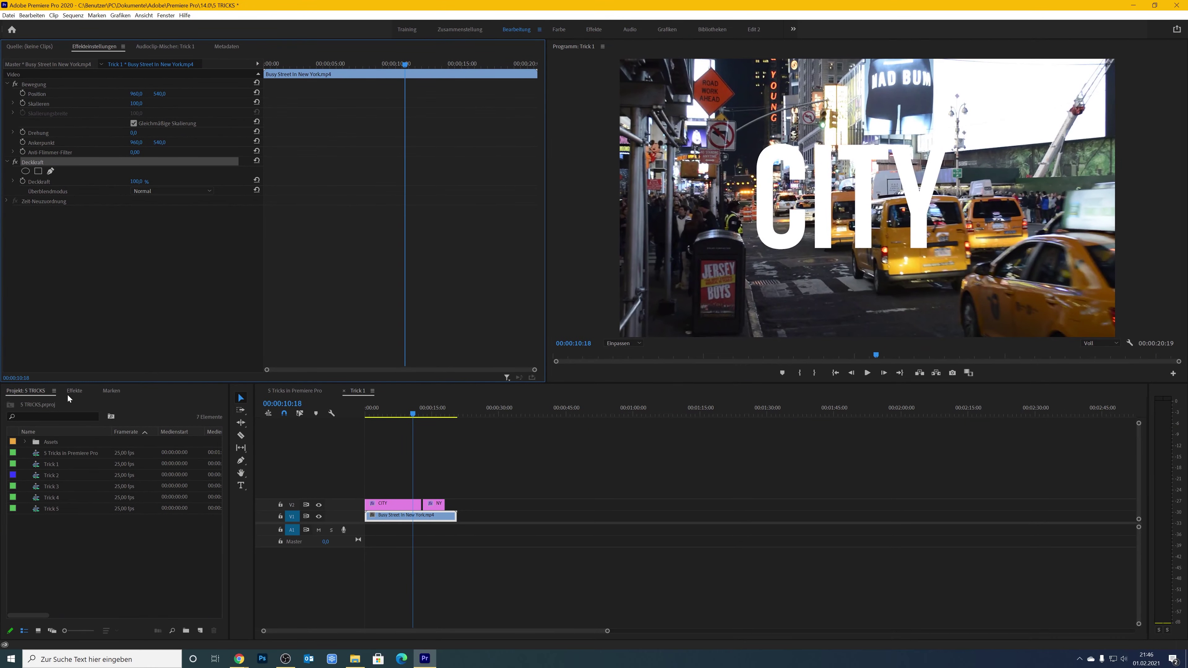
# - Apply Gaussian Blur ('gau') to the street clip at 30 with Repeat Edge Pixels on
pyautogui.click(71, 392)
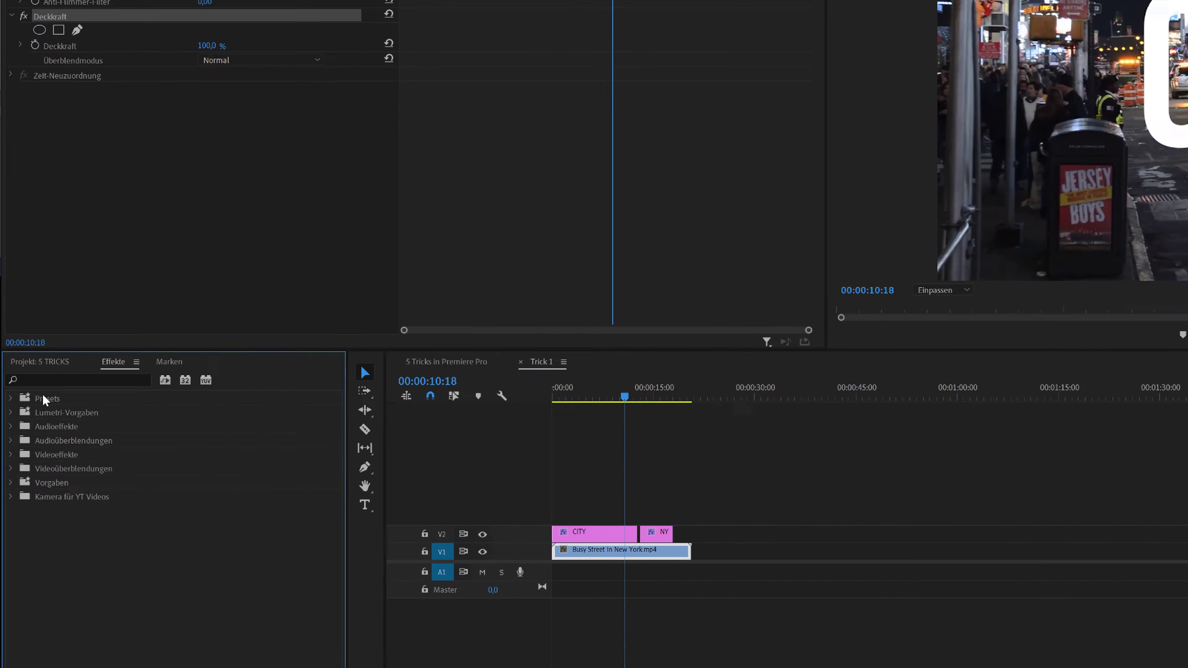
pyautogui.click(56, 380)
pyautogui.write('gau')
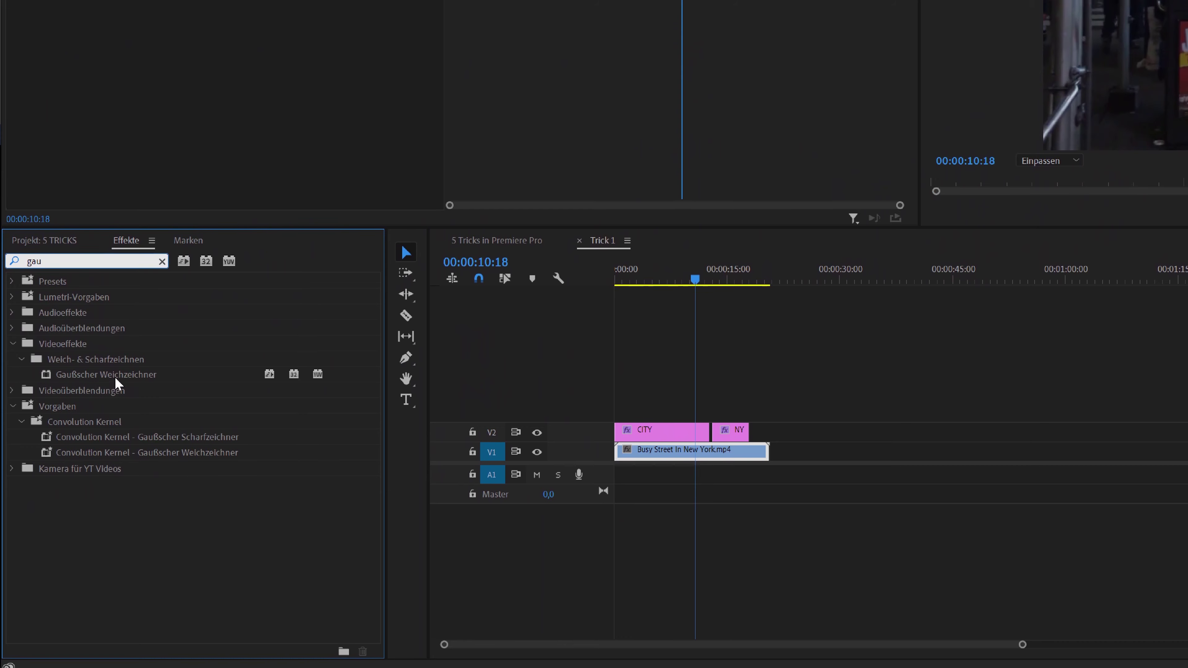
pyautogui.moveTo(89, 382); pyautogui.dragTo(684, 438)
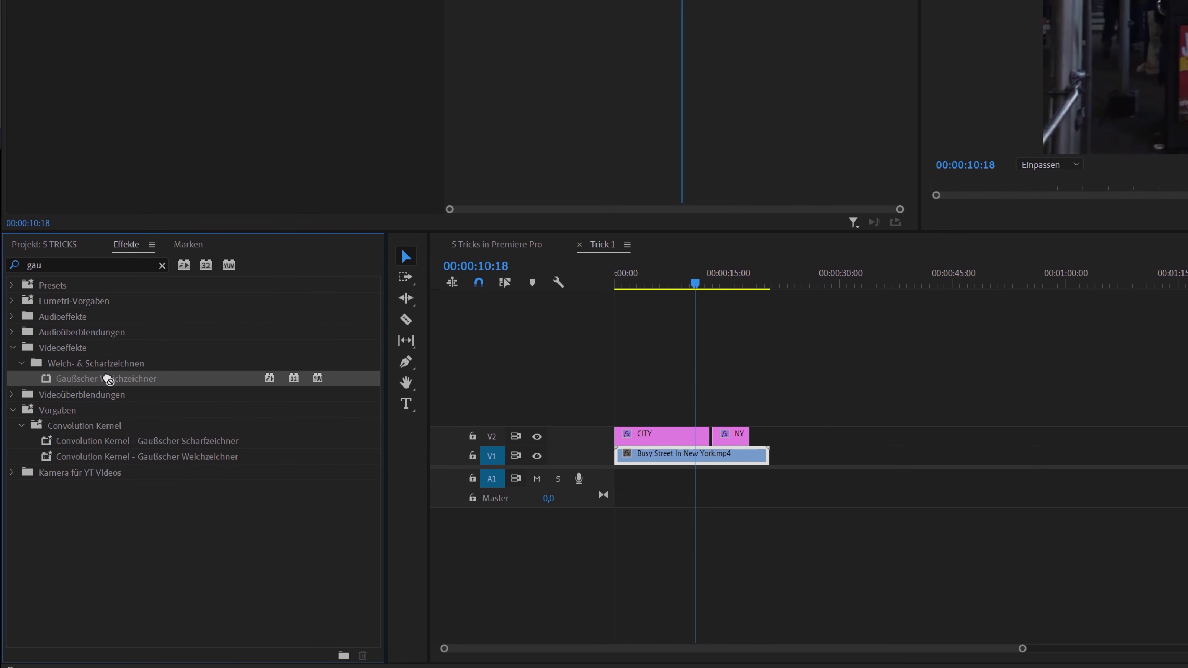
pyautogui.moveTo(576, 401); pyautogui.dragTo(578, 402)
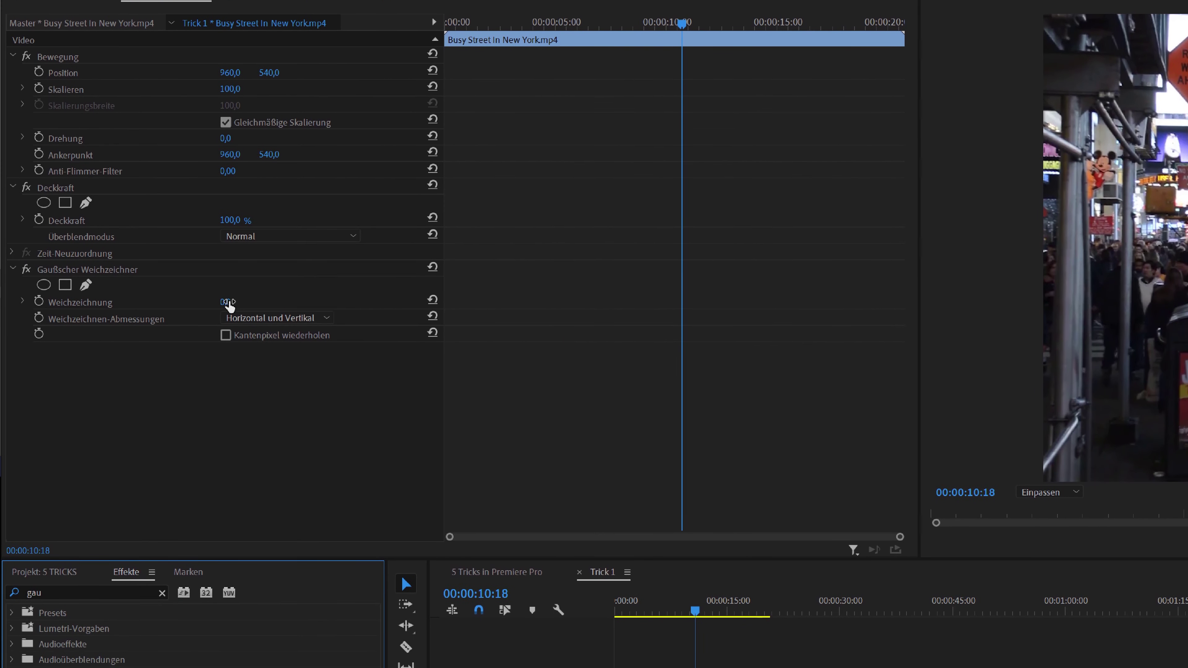
pyautogui.moveTo(225, 388); pyautogui.dragTo(243, 388)
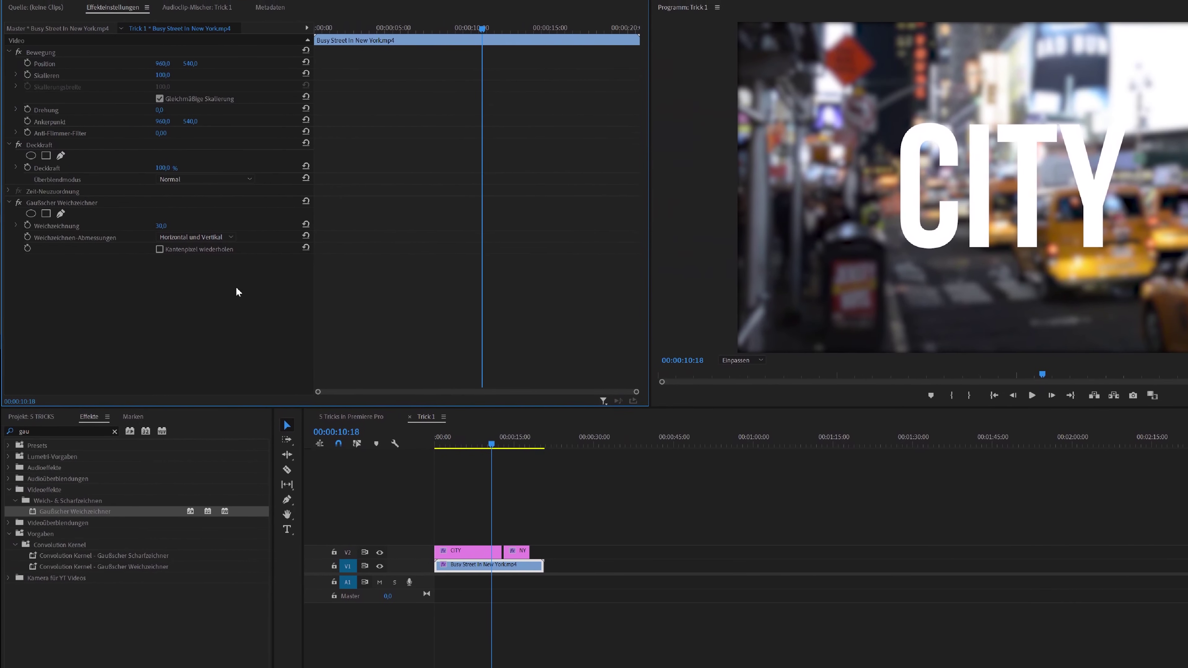
pyautogui.click(160, 265)
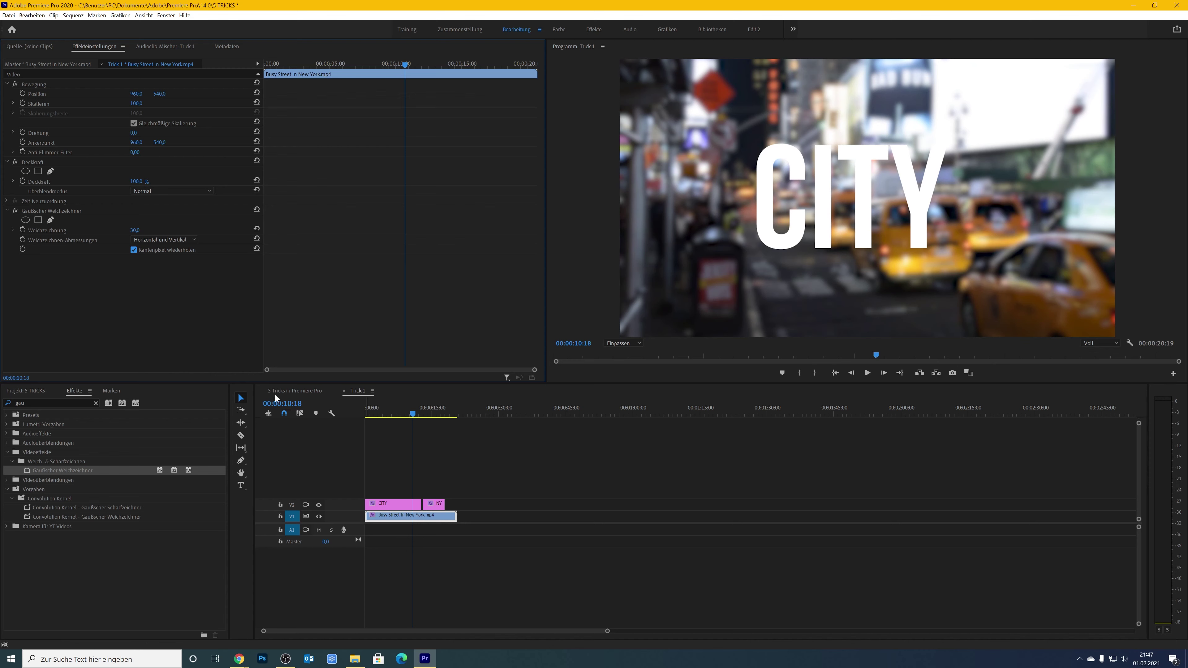
# - Centre the CITY title horizontally and vertically using the Essential Graphics panel
pyautogui.click(397, 506)
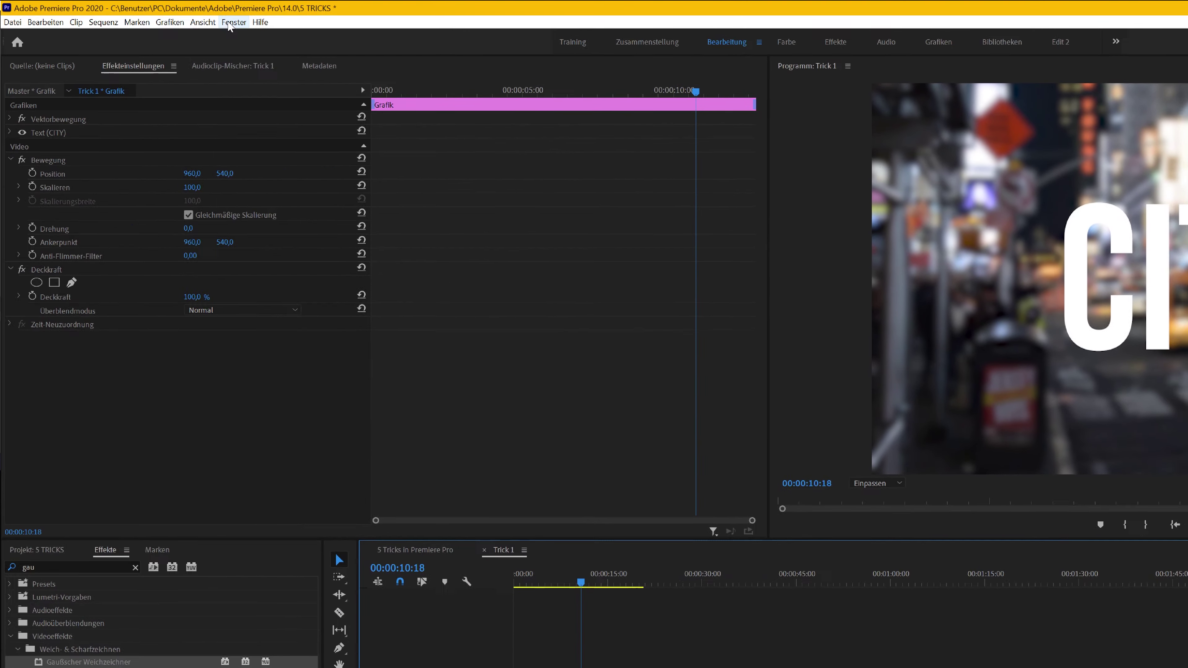
pyautogui.click(164, 17)
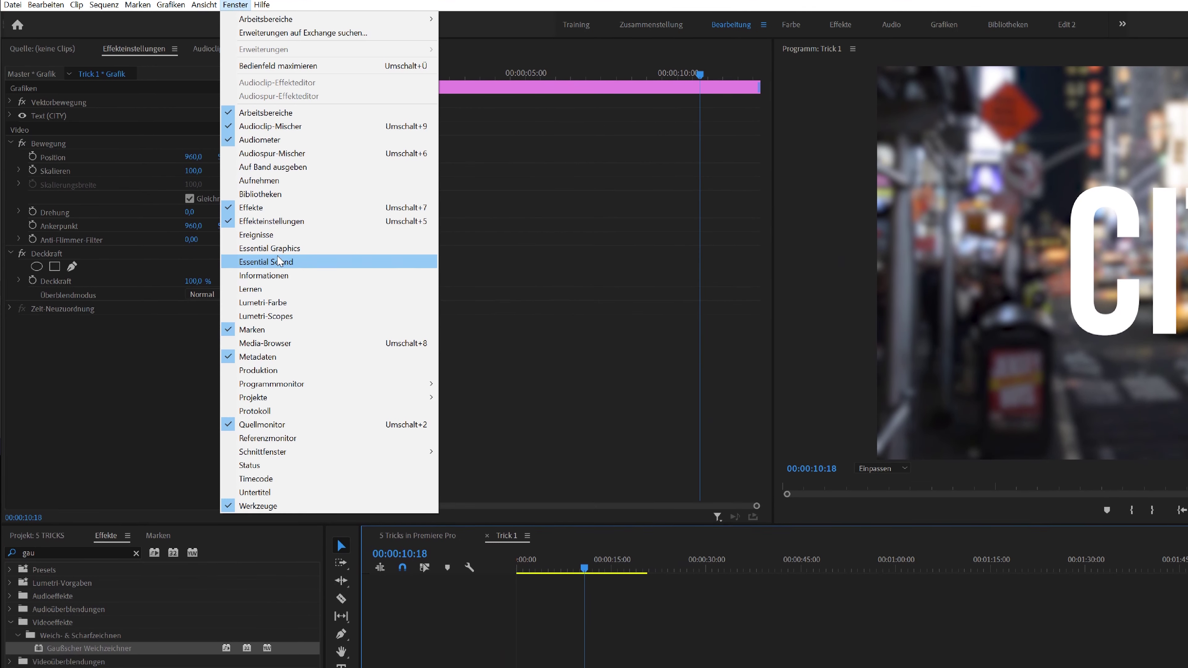
pyautogui.click(280, 266)
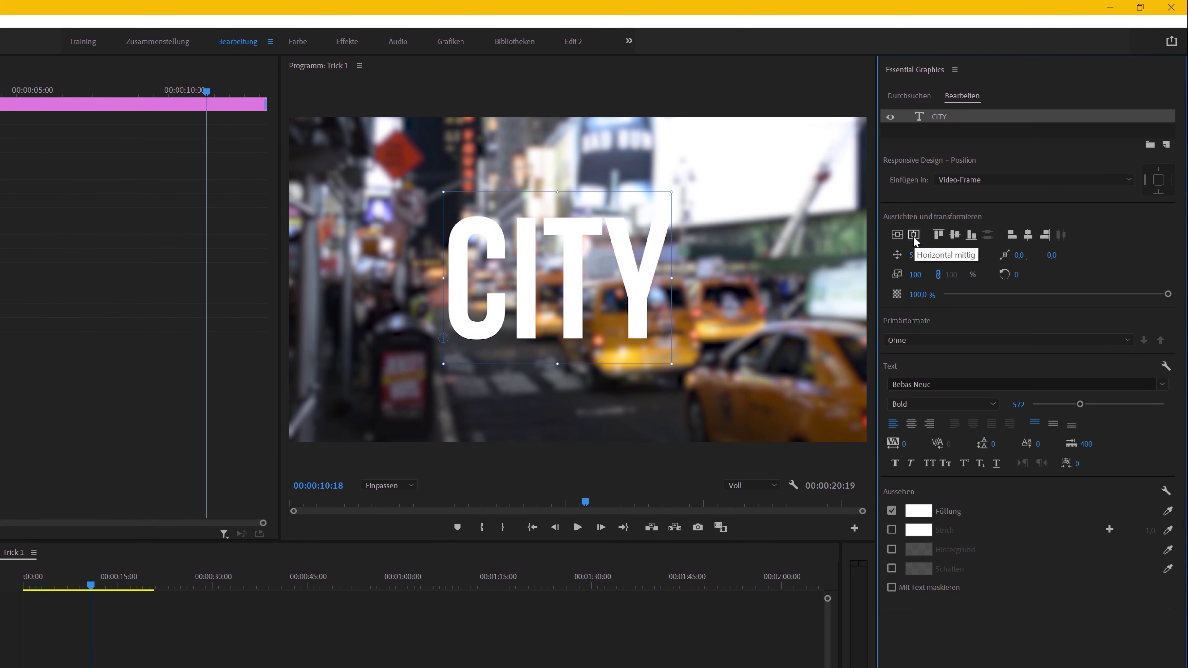
pyautogui.click(913, 234)
pyautogui.click(909, 234)
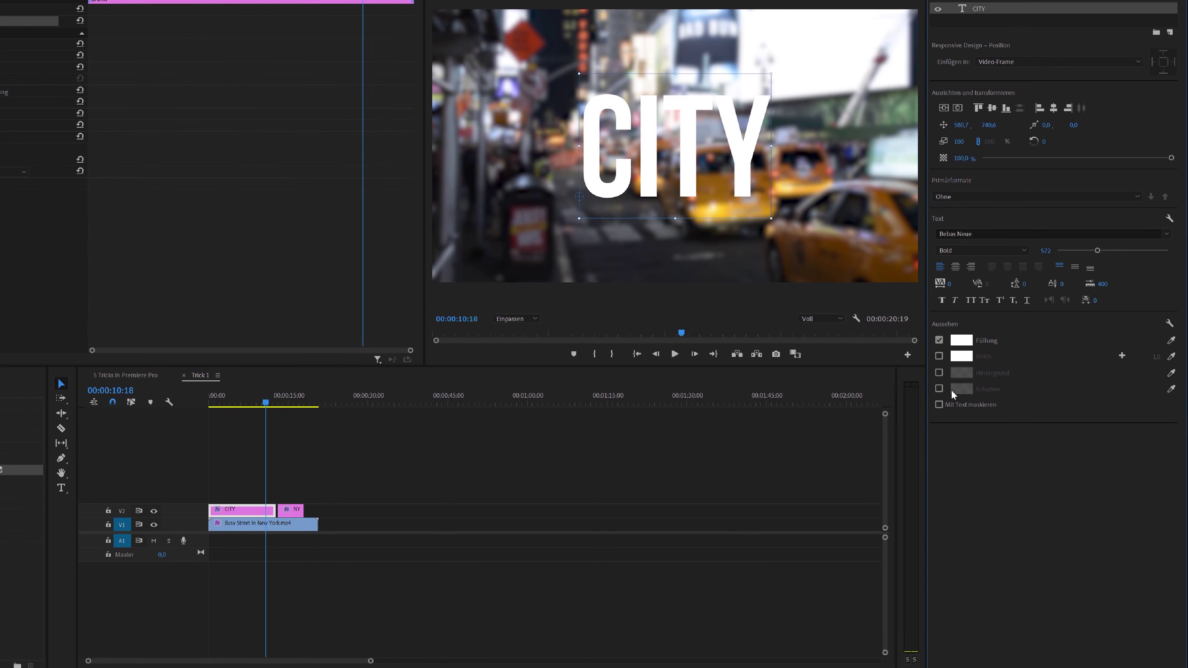
# - Enable a black drop shadow at 100% opacity and reduce its size from 12.6 to 10
pyautogui.click(938, 389)
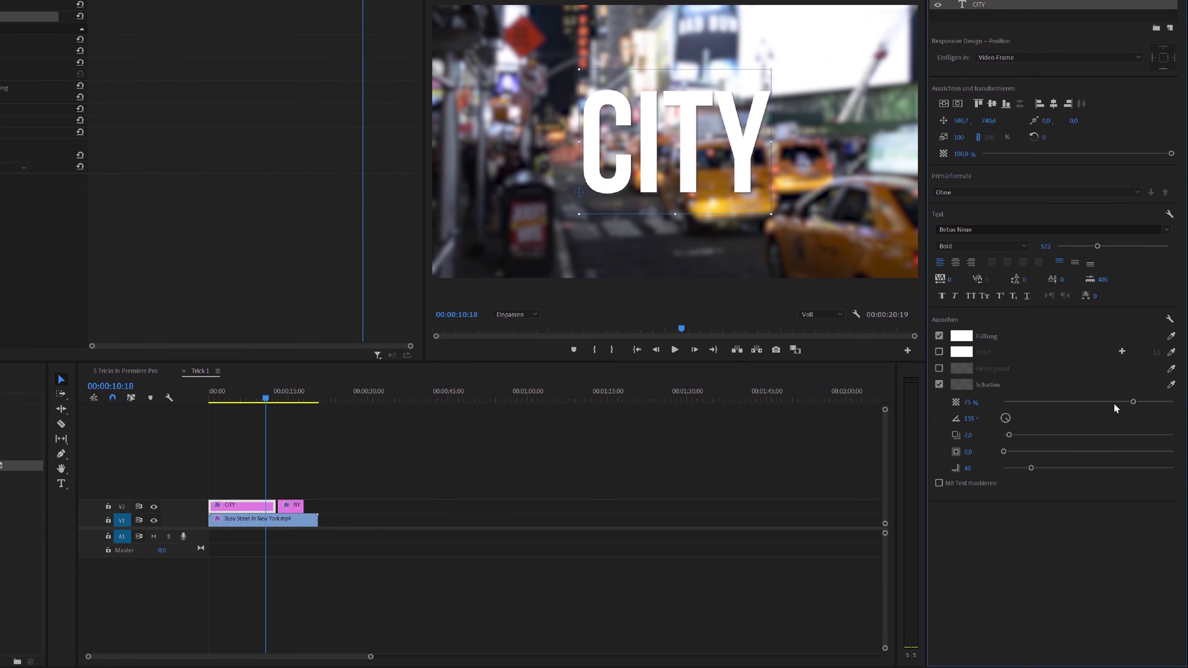
pyautogui.moveTo(1134, 401); pyautogui.dragTo(1186, 405)
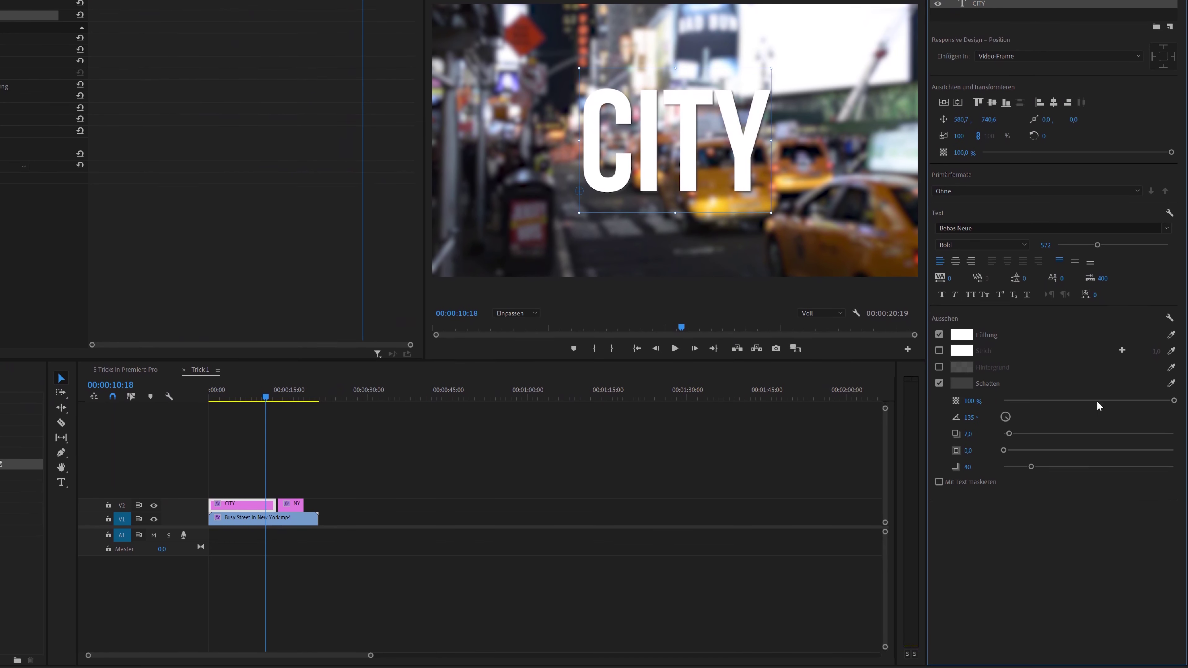
pyautogui.click(959, 384)
pyautogui.moveTo(580, 323); pyautogui.dragTo(516, 276)
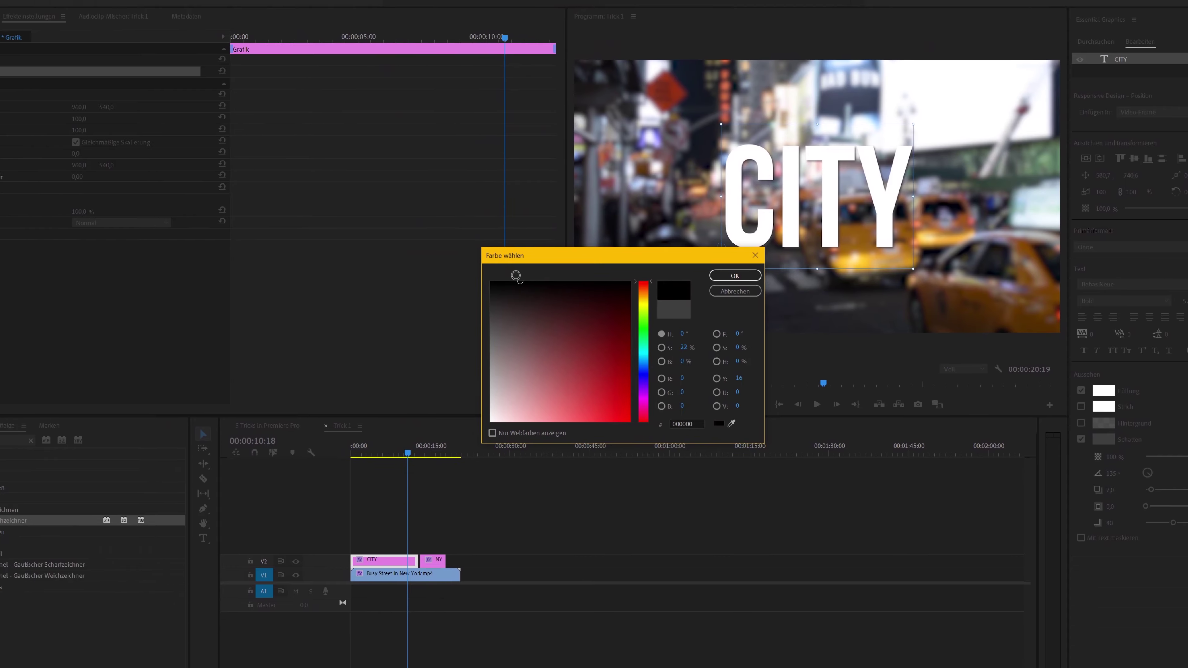
pyautogui.click(734, 276)
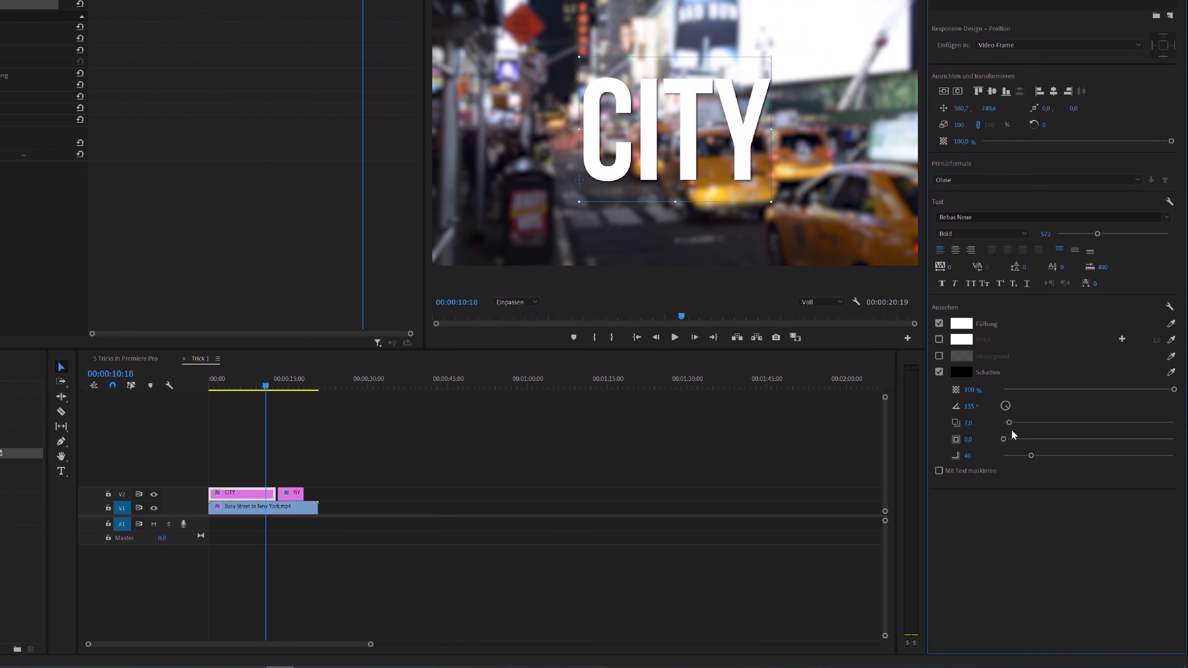
pyautogui.moveTo(1023, 436); pyautogui.dragTo(1067, 447)
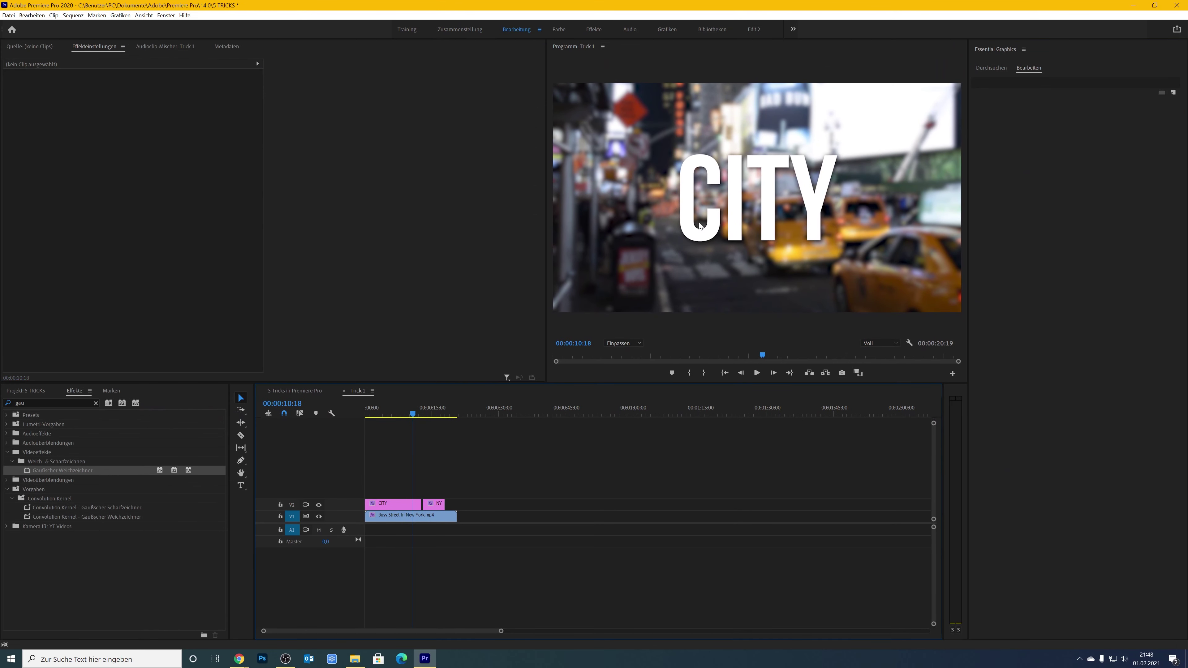
# - Play Trick 1 from the start, then return to the 5 Tricks in Premiere Pro sequence
pyautogui.press('Home')
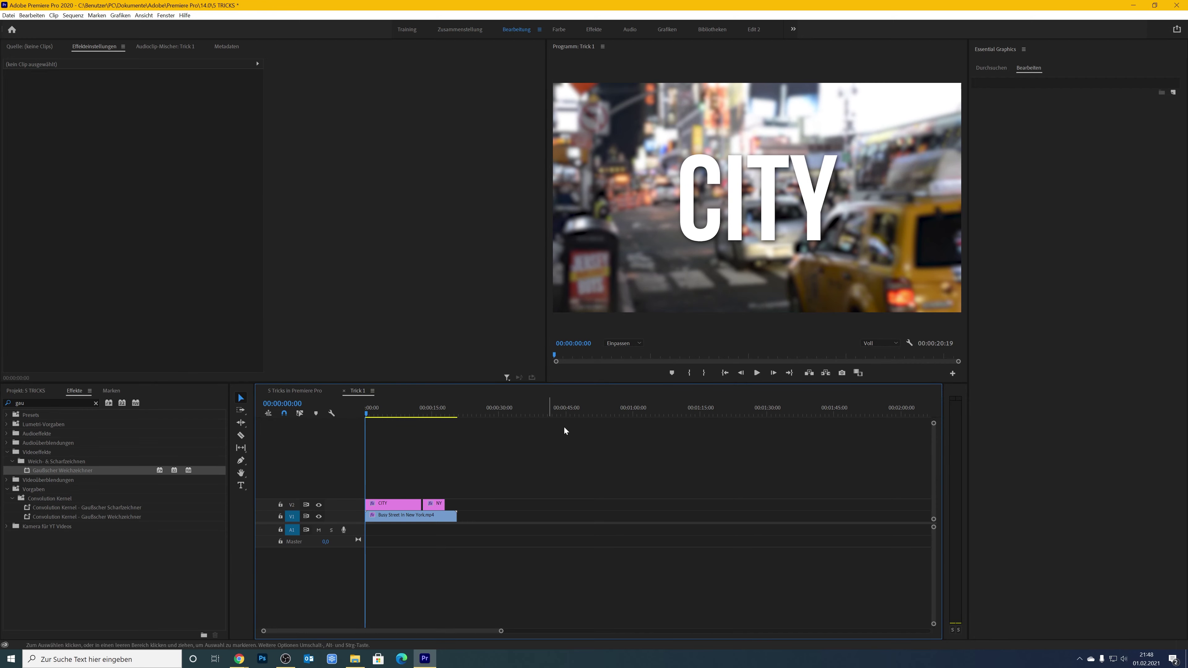
pyautogui.press('space')
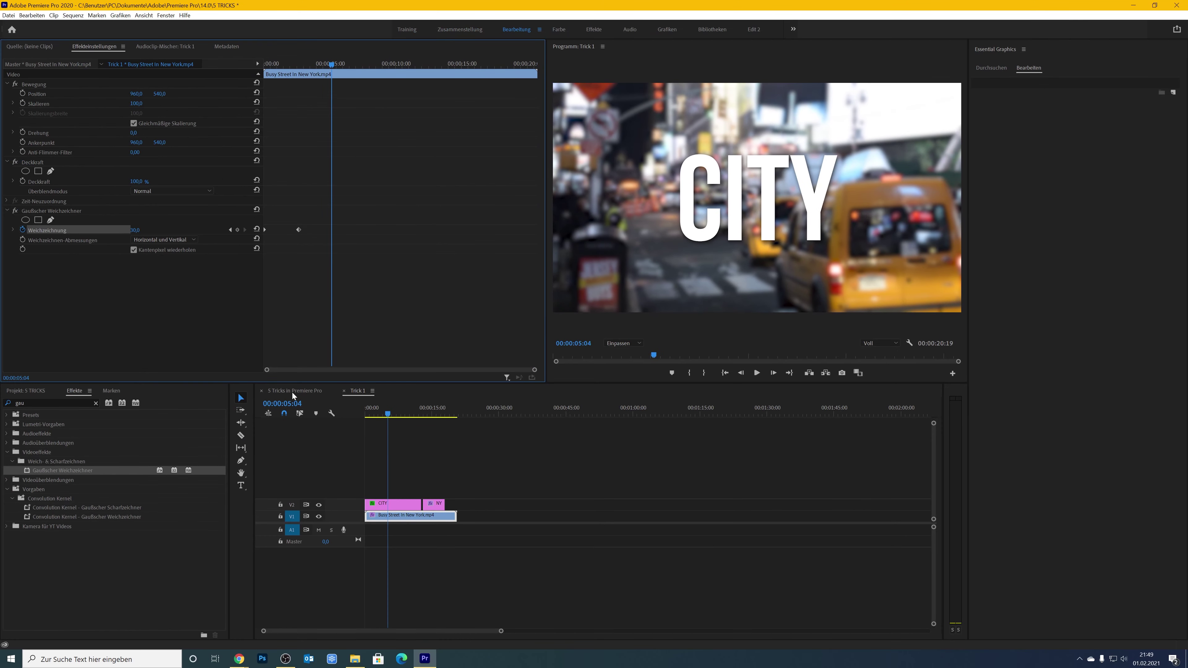
pyautogui.click(295, 390)
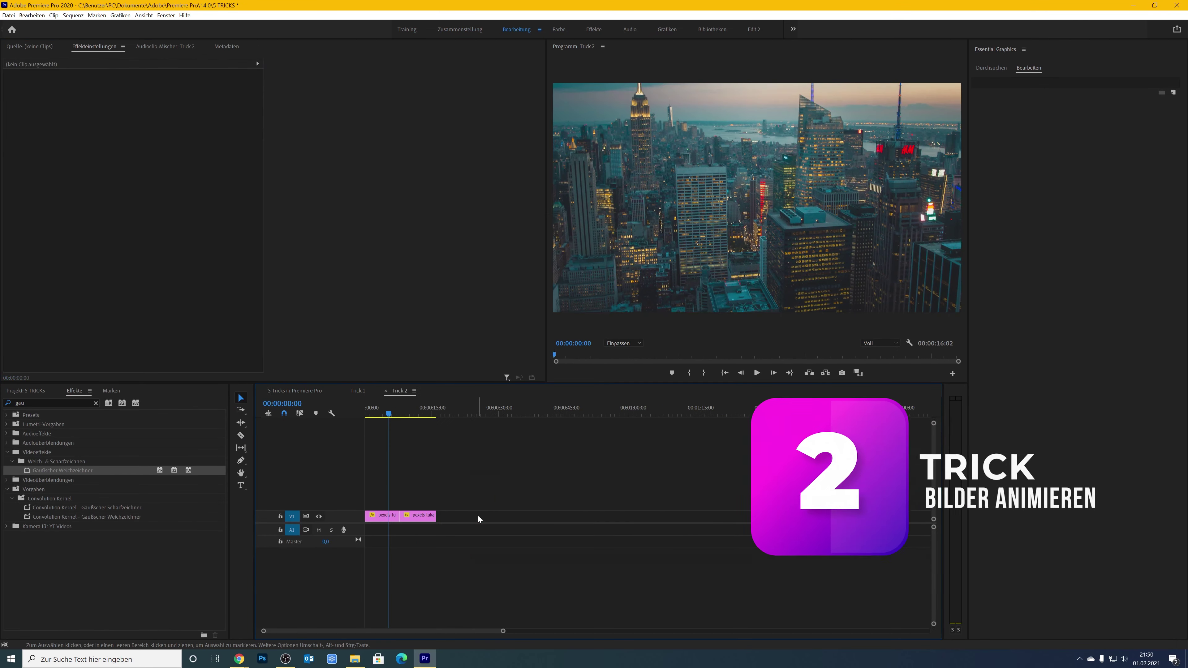
# - Play the Trick 2 sequence and stop at the start of the third city image
pyautogui.press('space')
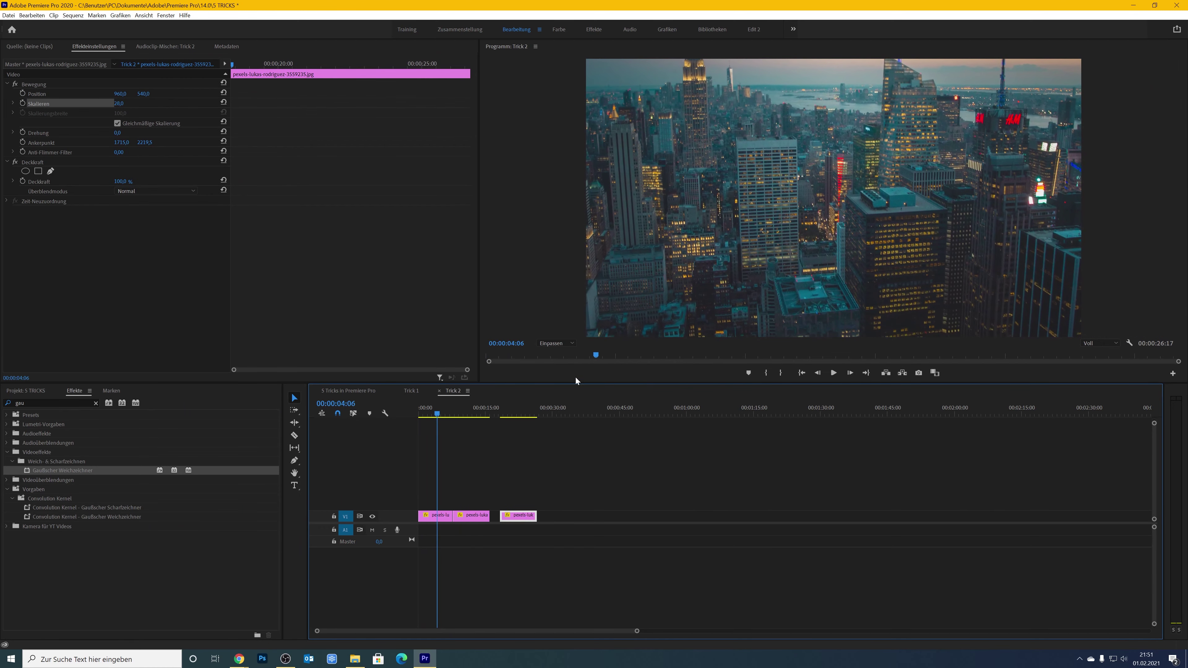
pyautogui.click(505, 413)
pyautogui.press('space')
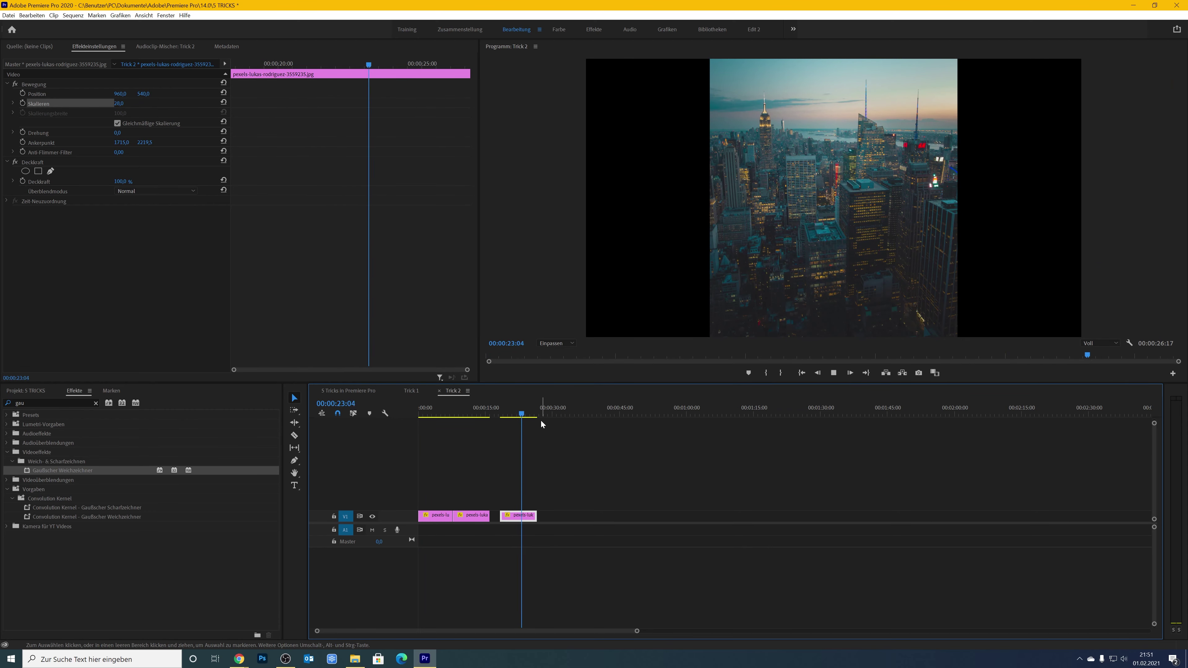
pyautogui.press('Home')
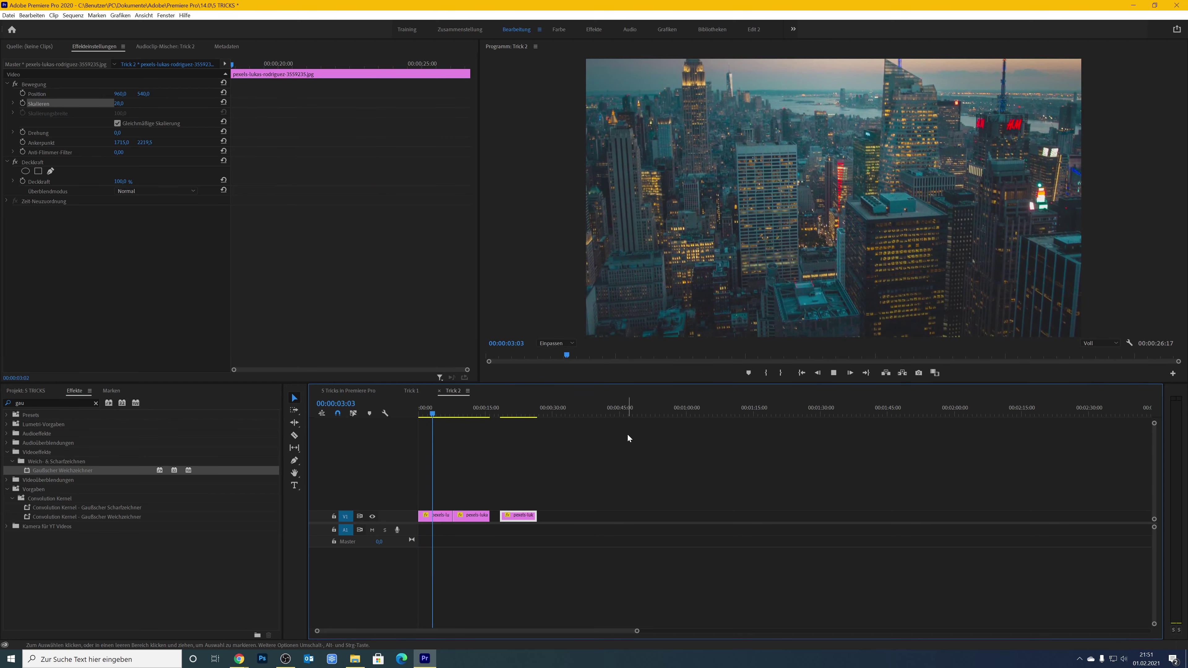
pyautogui.press('Down')
pyautogui.press('Down')
pyautogui.press('Down')
pyautogui.click(119, 104)
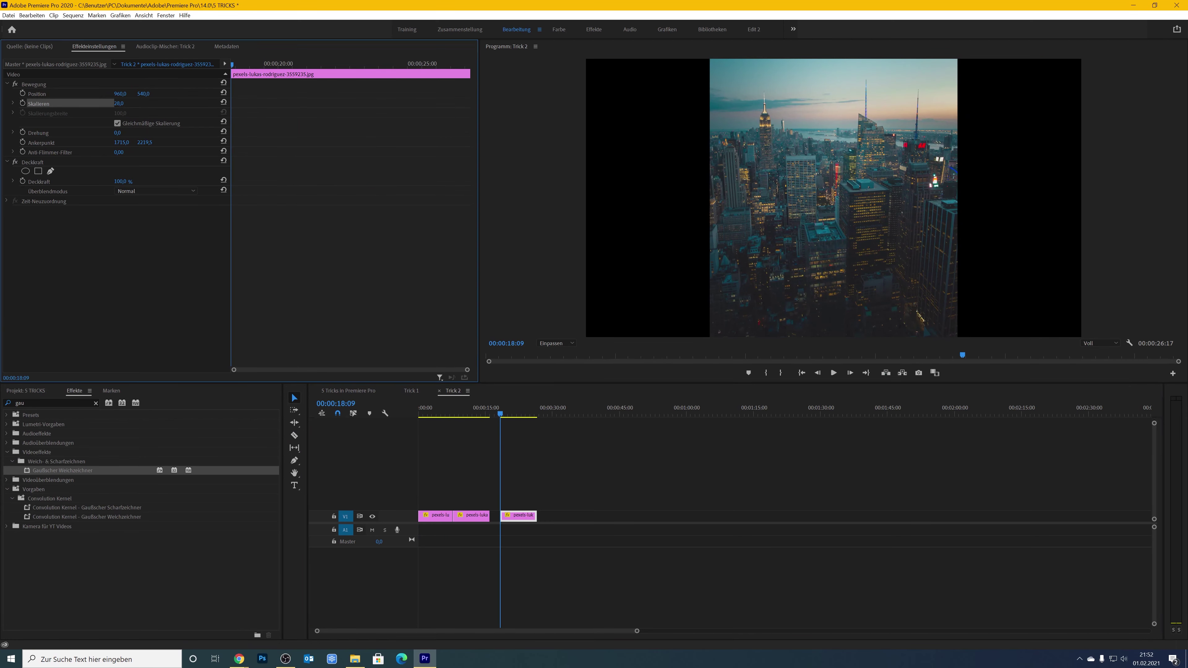
# - Set the third image's Scale to 57 and Position Y to 862, adding starting keyframes
pyautogui.moveTo(120, 104); pyautogui.dragTo(140, 104)
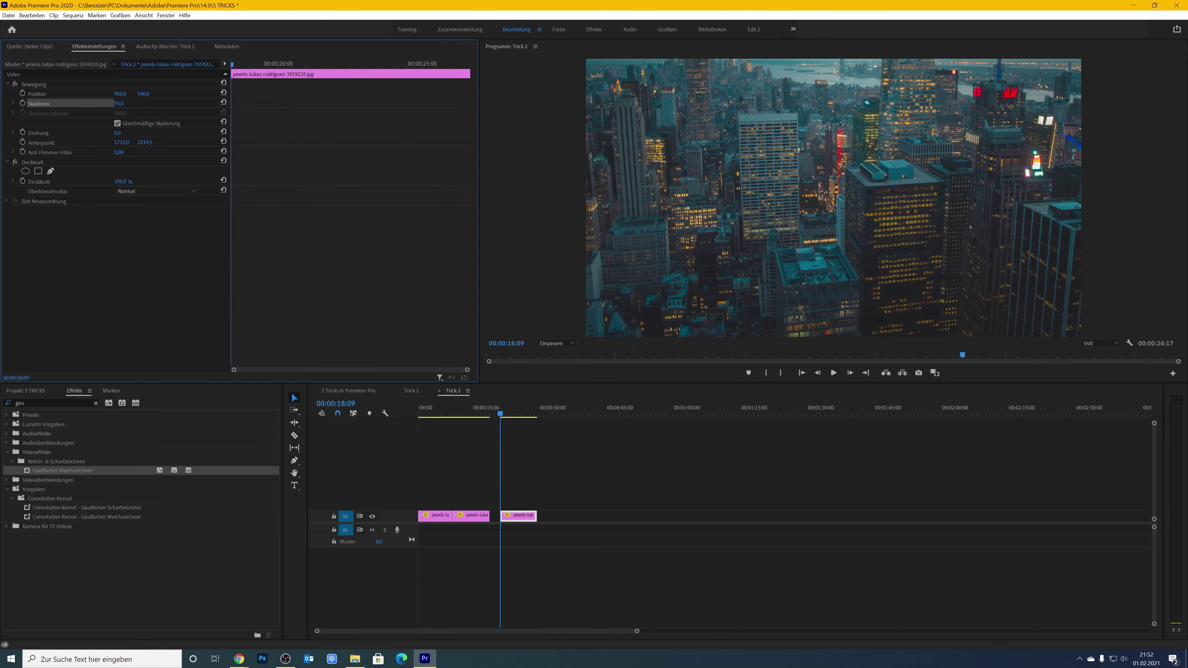
pyautogui.moveTo(142, 95); pyautogui.dragTo(188, 95)
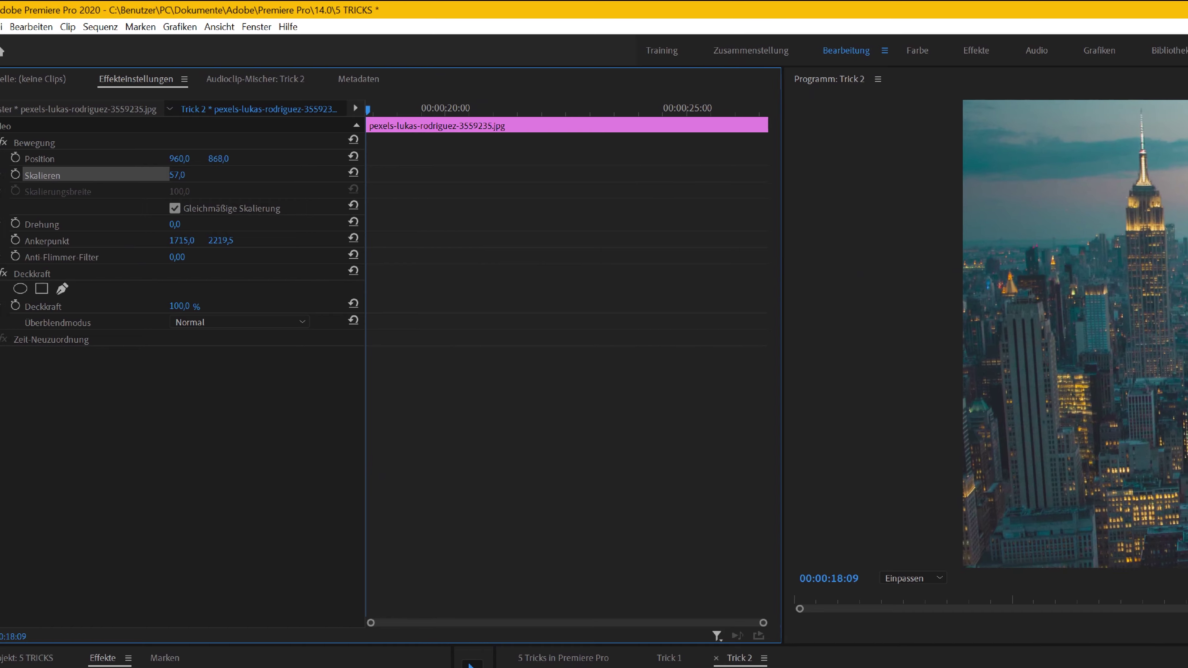
pyautogui.moveTo(241, 159); pyautogui.dragTo(367, 163)
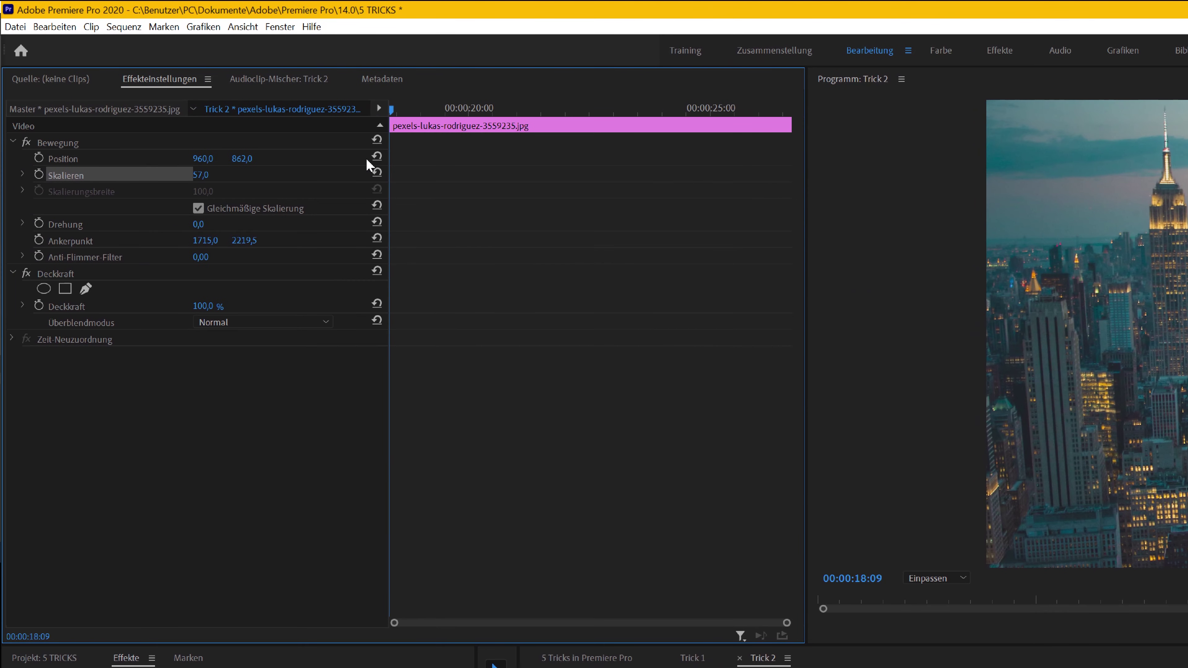
pyautogui.click(40, 160)
pyautogui.click(39, 174)
# - About a second later, keyframe Scale 62 and Position Y 419
pyautogui.moveTo(406, 114); pyautogui.dragTo(447, 112)
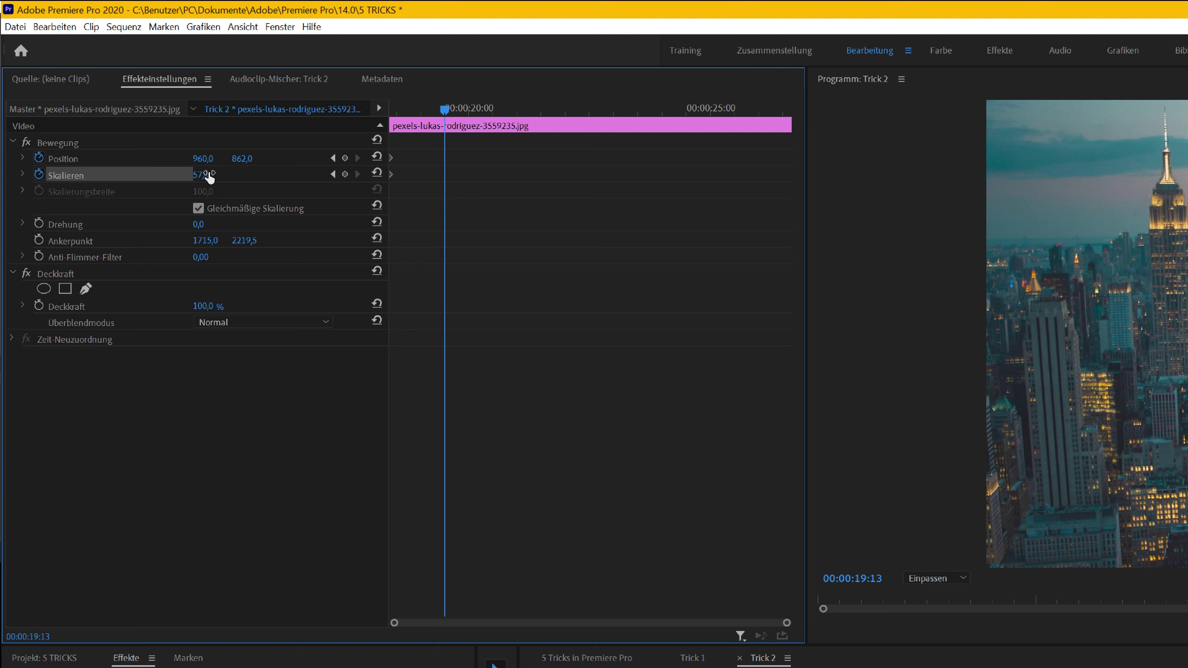
pyautogui.write('62')
pyautogui.press('Return')
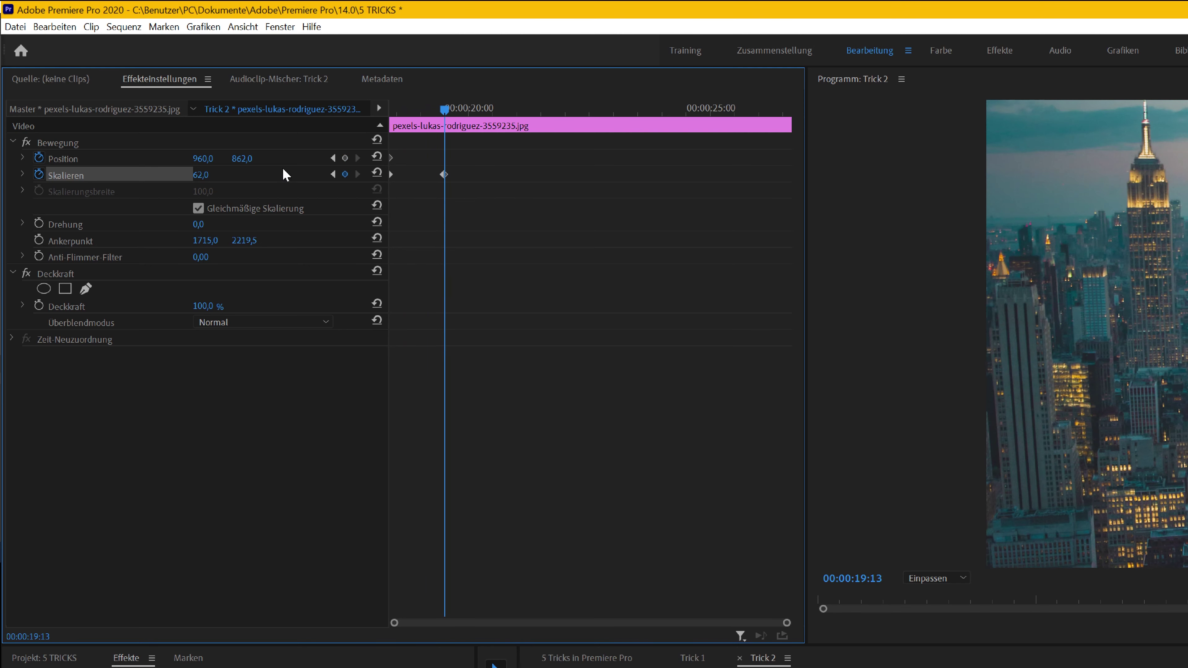
pyautogui.moveTo(238, 162)
pyautogui.mouseDown()
pyautogui.moveTo(206, 162)
pyautogui.moveTo(230, 158)
pyautogui.mouseUp()
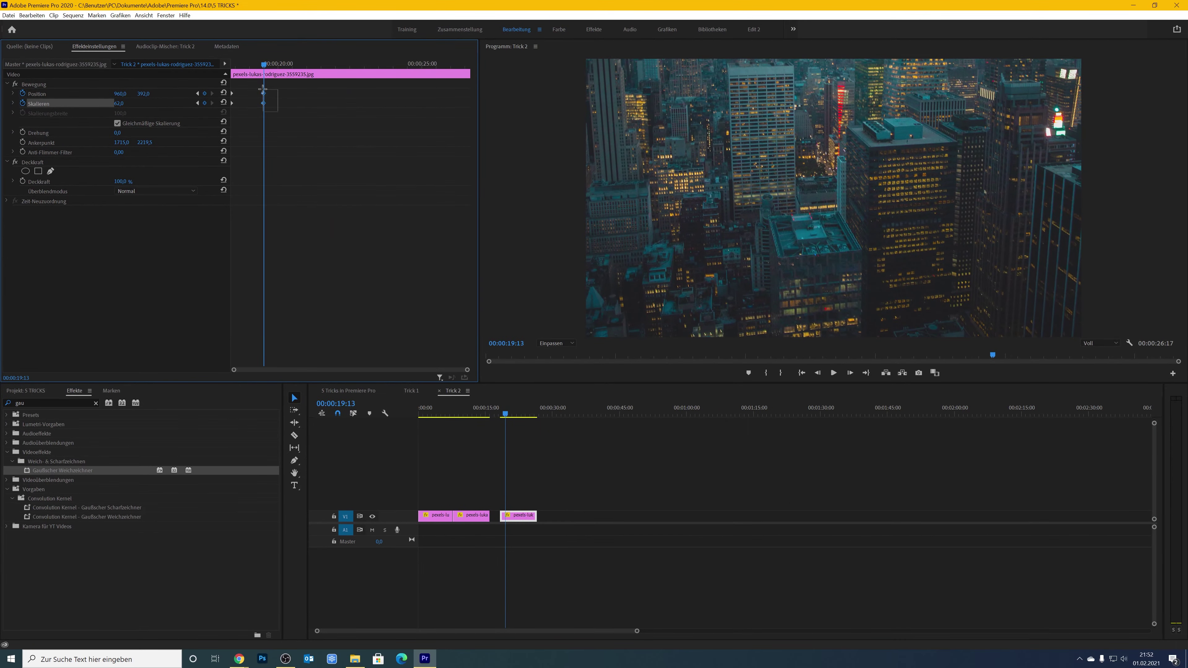
# - Move the end keyframes to around 24 seconds, preview the push-in, and return to the main sequence
pyautogui.moveTo(265, 94); pyautogui.dragTo(312, 103)
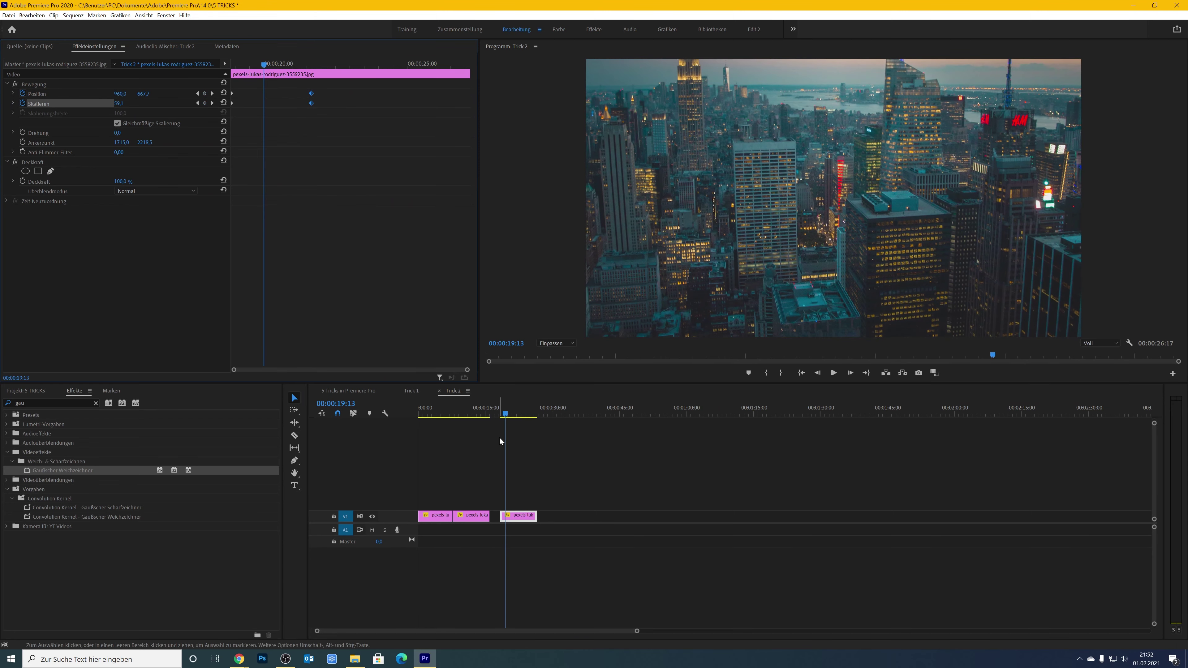
pyautogui.click(502, 413)
pyautogui.press('space')
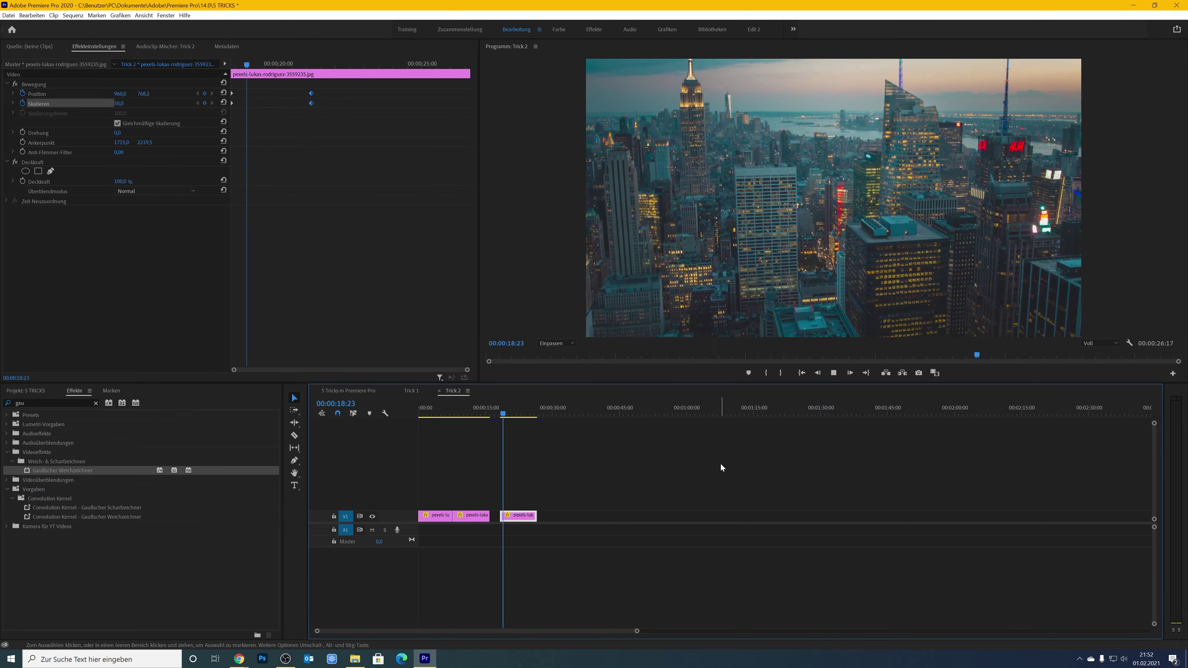
pyautogui.moveTo(311, 94); pyautogui.dragTo(448, 111)
pyautogui.click(765, 453)
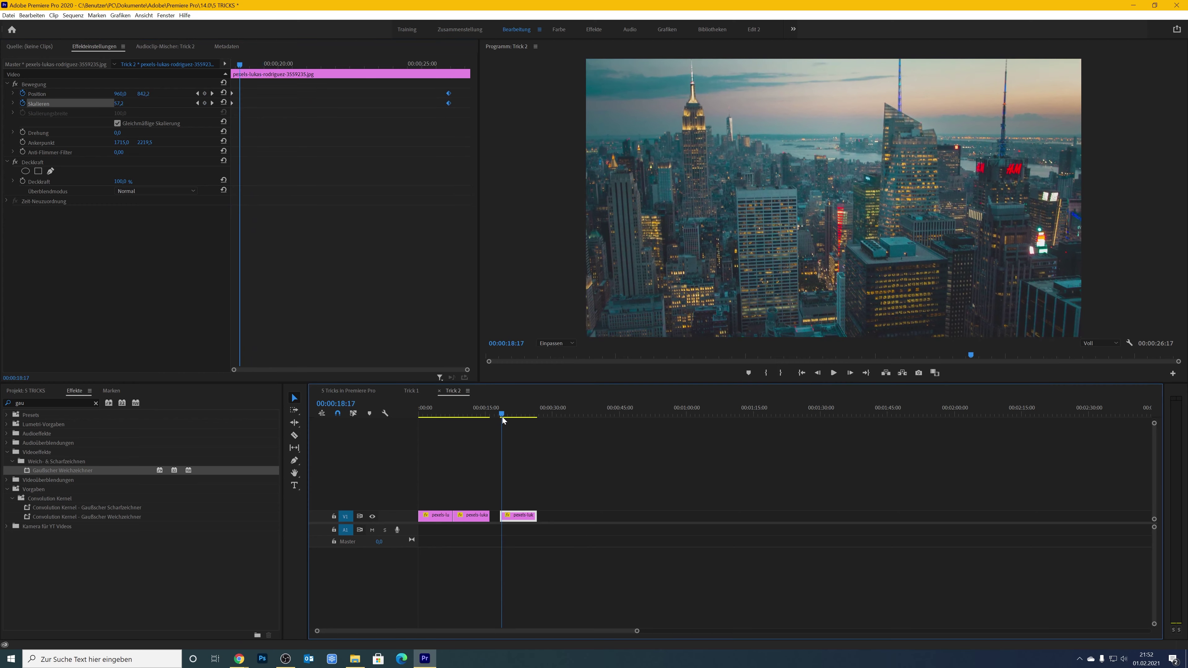
pyautogui.press('Up')
pyautogui.press('space')
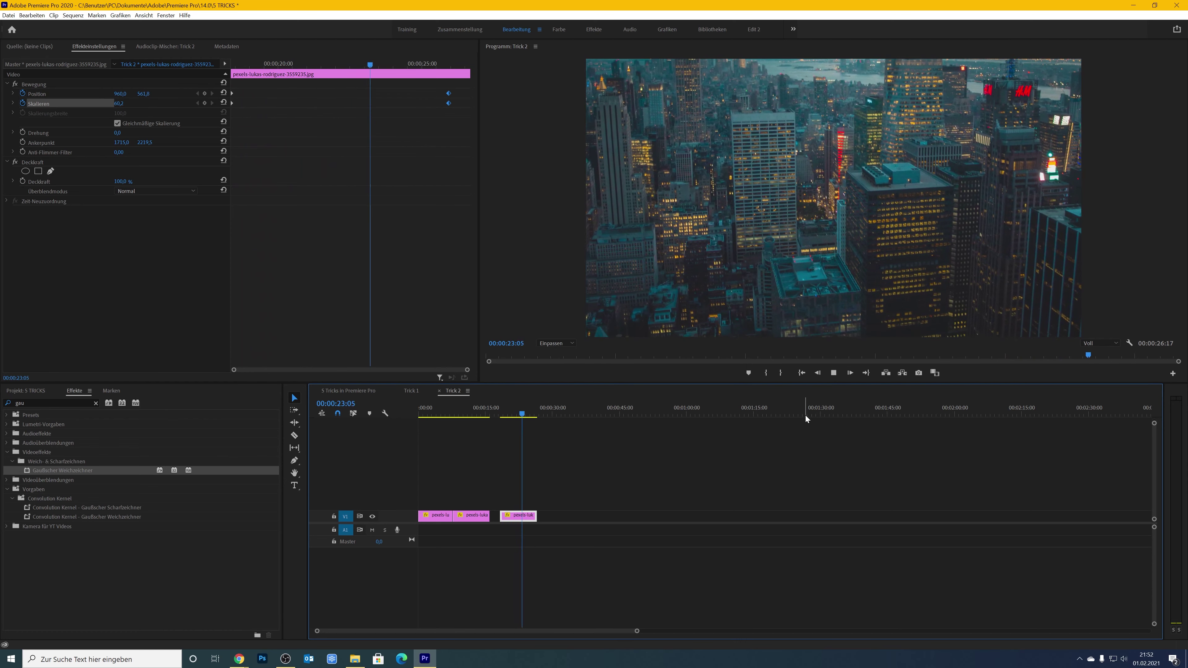
pyautogui.press('space')
pyautogui.click(352, 393)
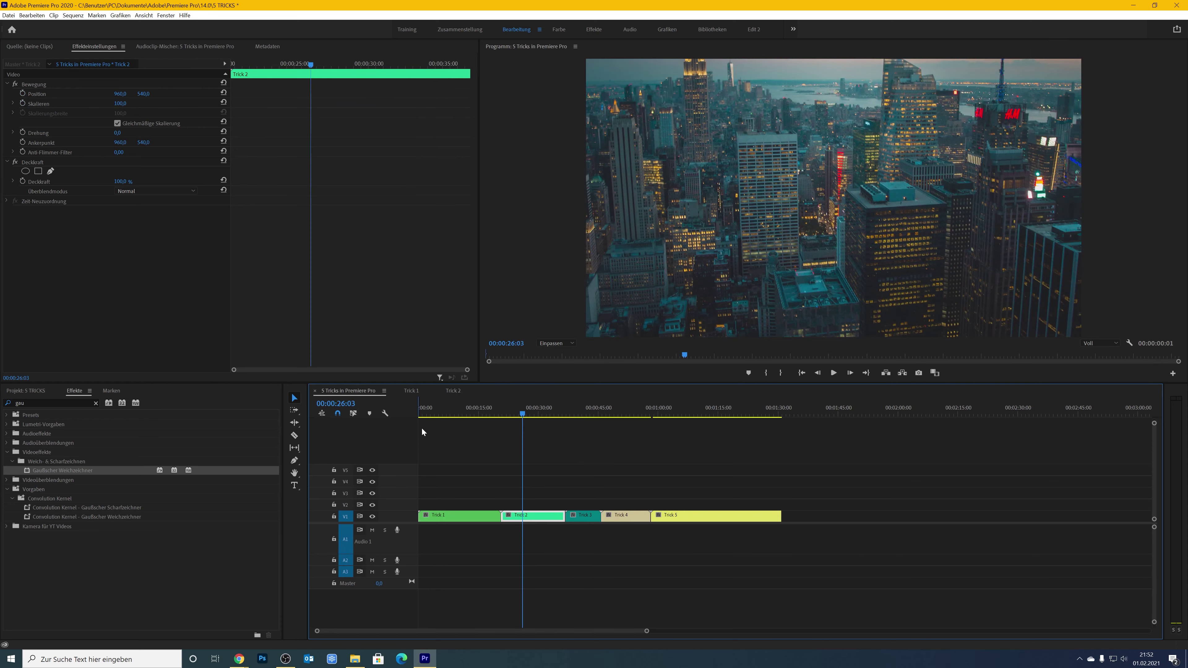
# - Open the nested Trick 3 sequence and play three nature images over the blurring campfire
pyautogui.click(581, 413)
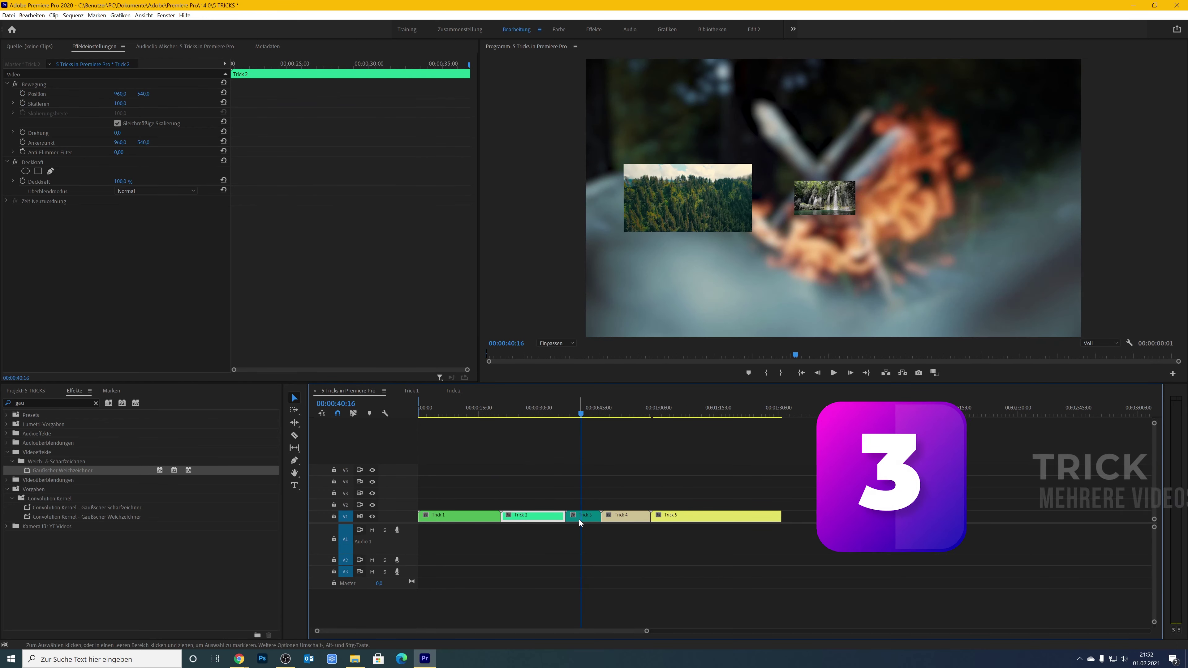
pyautogui.doubleClick(583, 516)
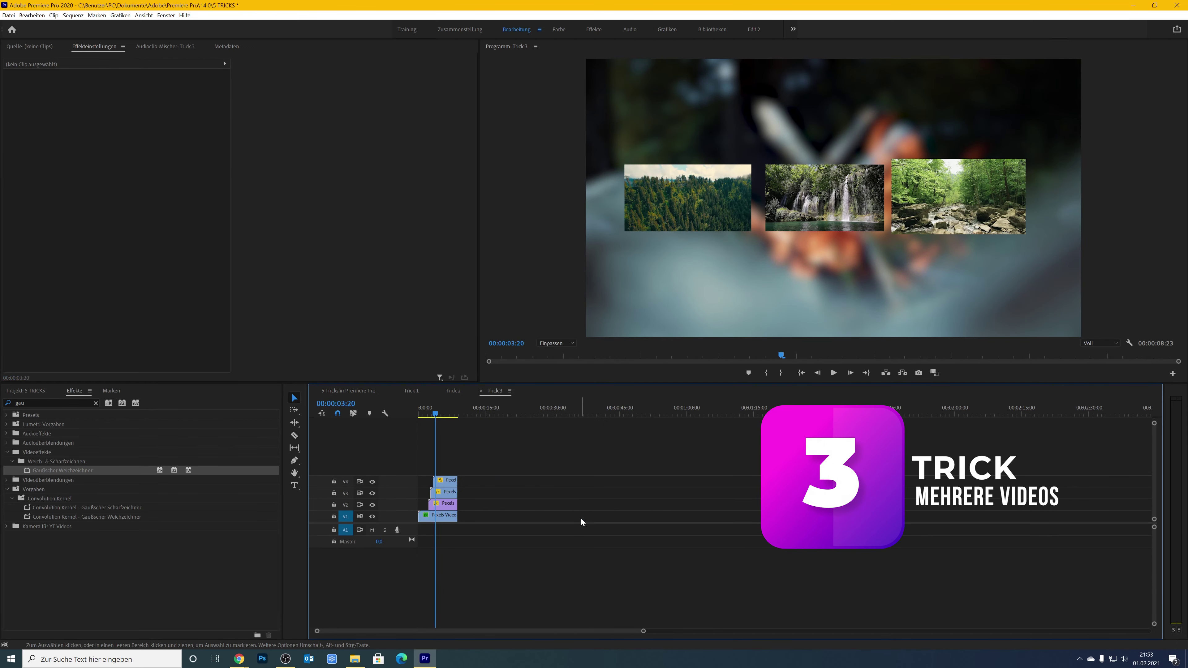
pyautogui.moveTo(444, 418); pyautogui.dragTo(419, 418)
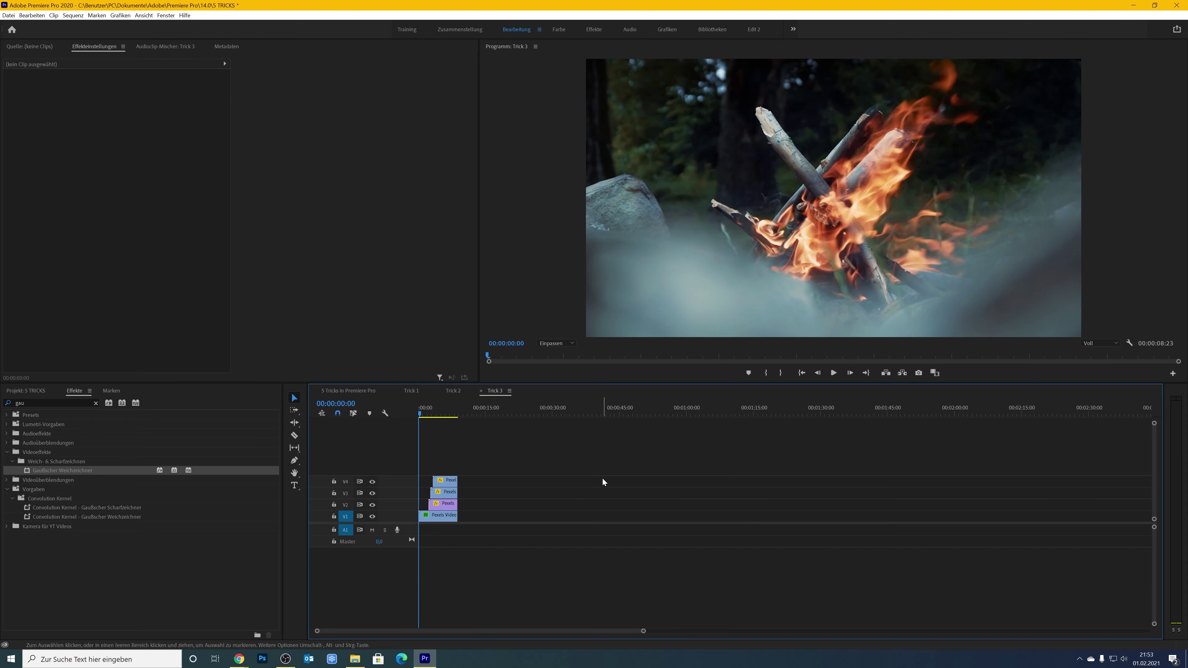
pyautogui.press('space')
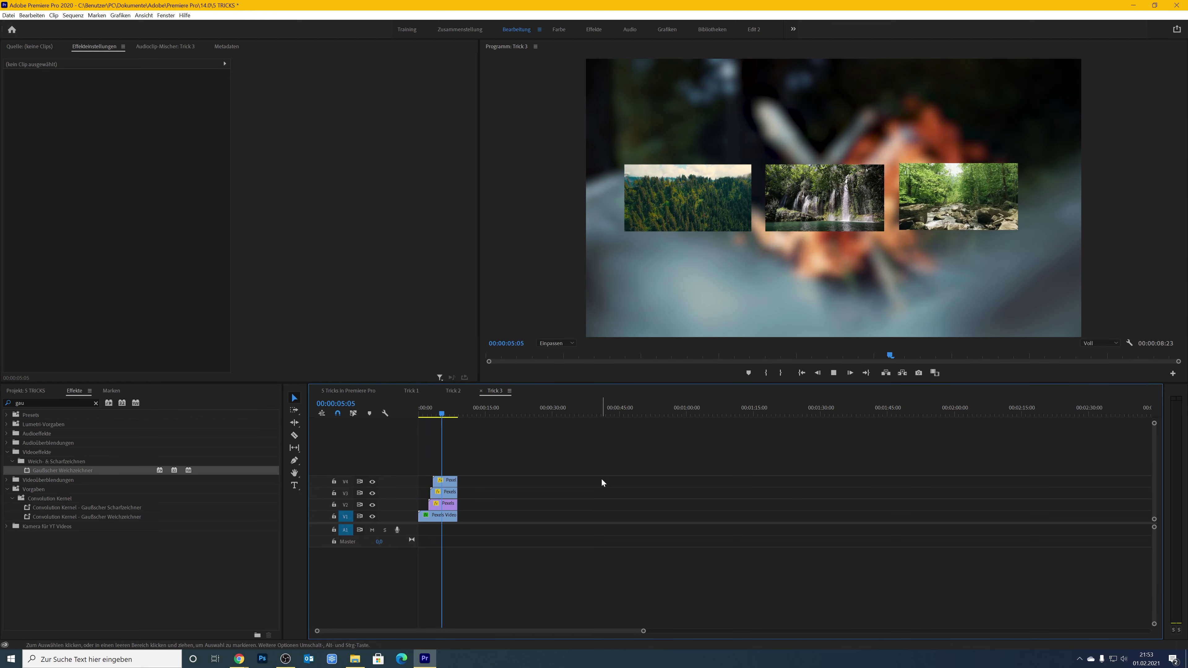
pyautogui.press('space')
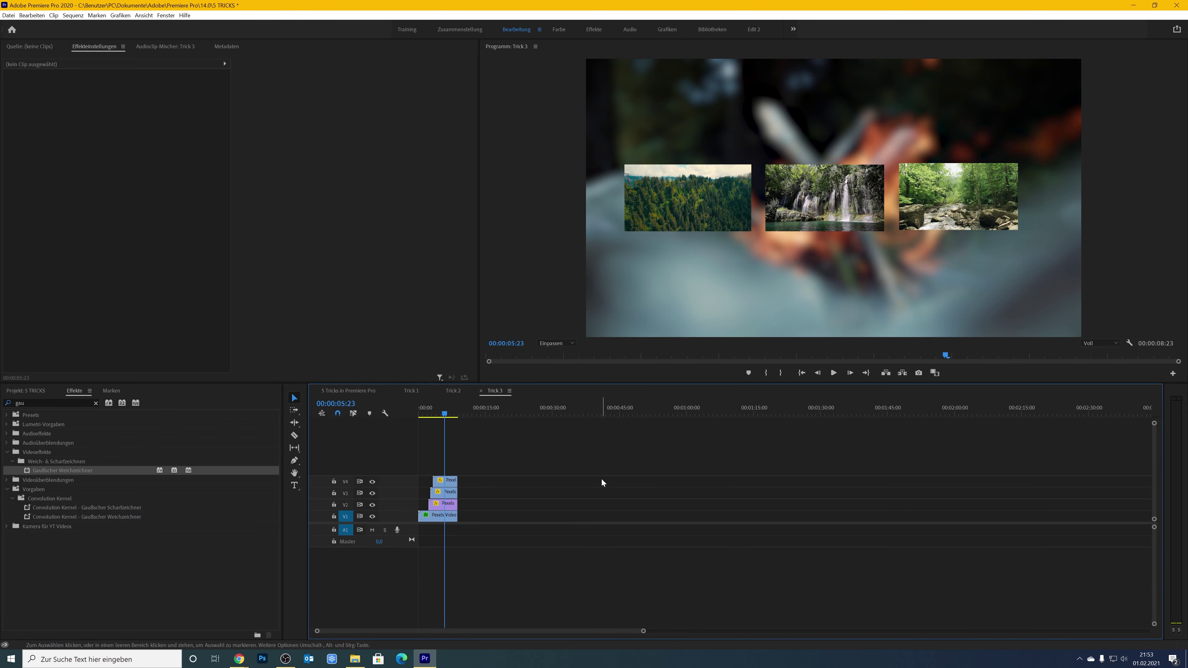
pyautogui.click(422, 414)
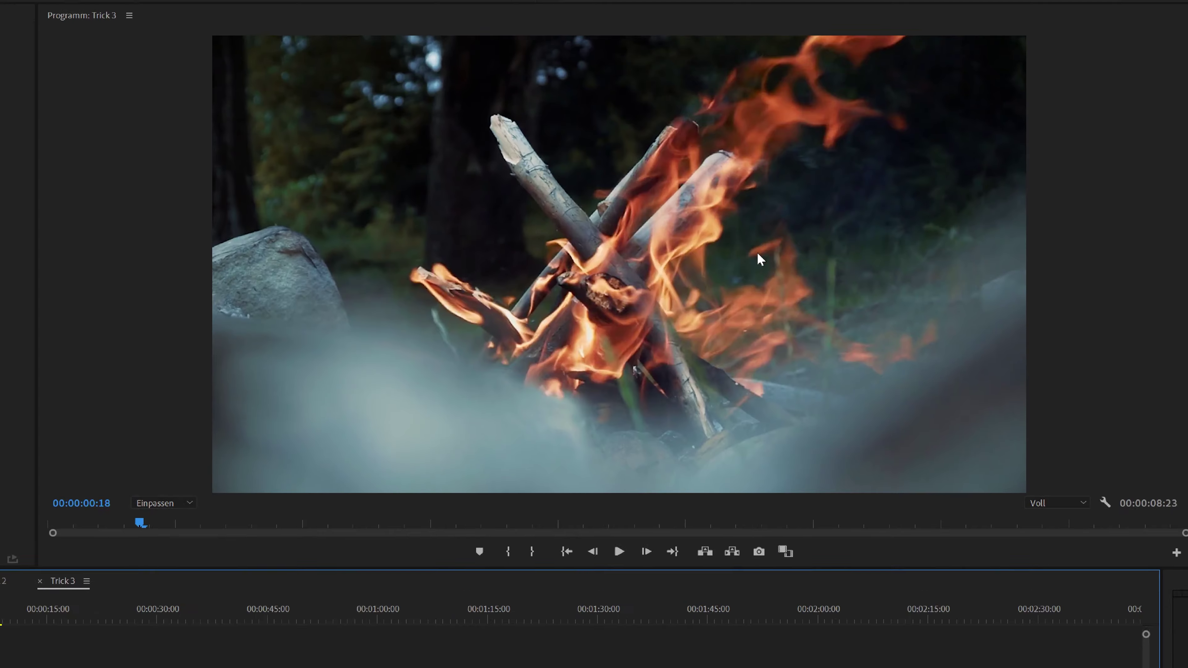
pyautogui.press('space')
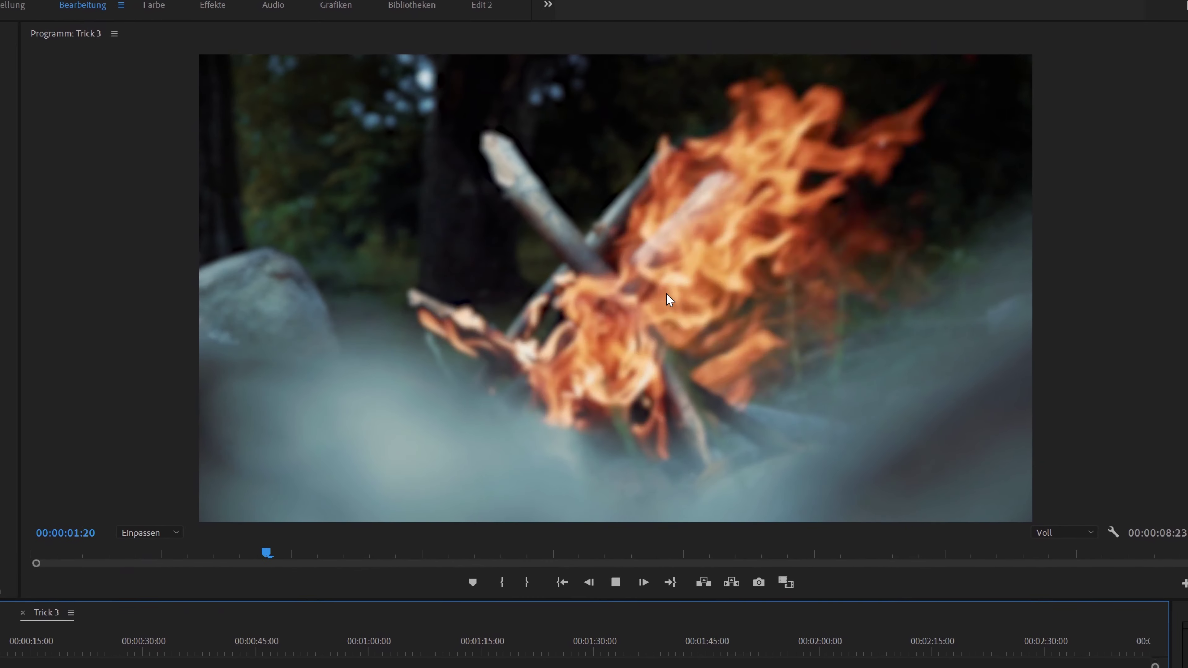
pyautogui.press('space')
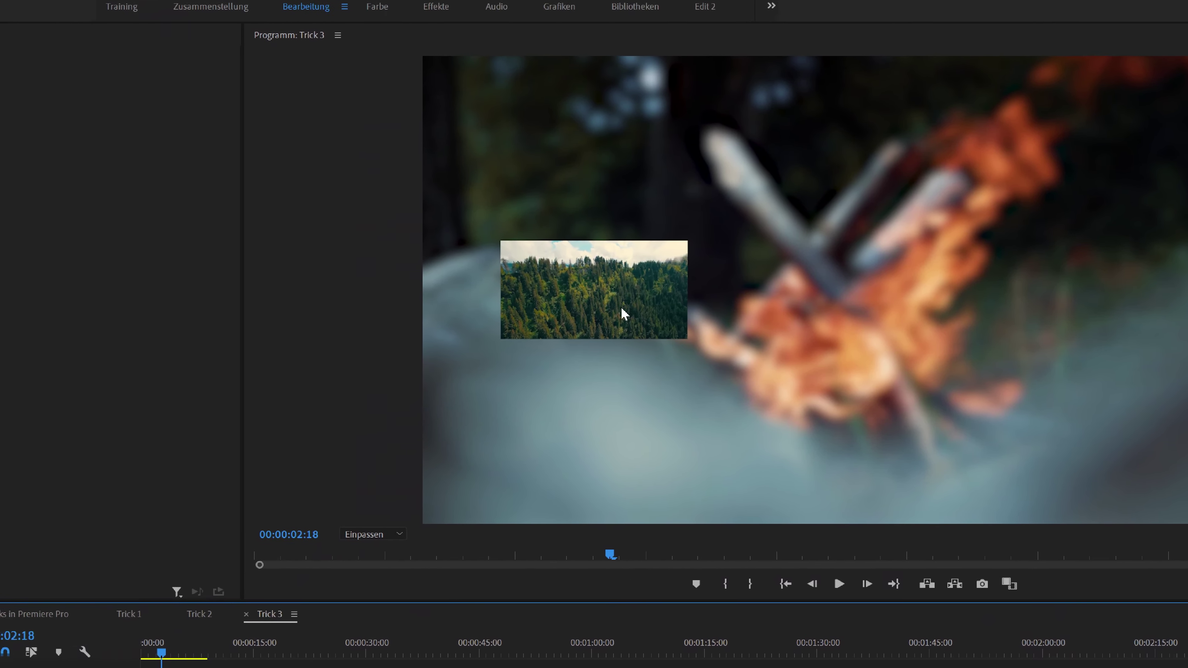
pyautogui.press('space')
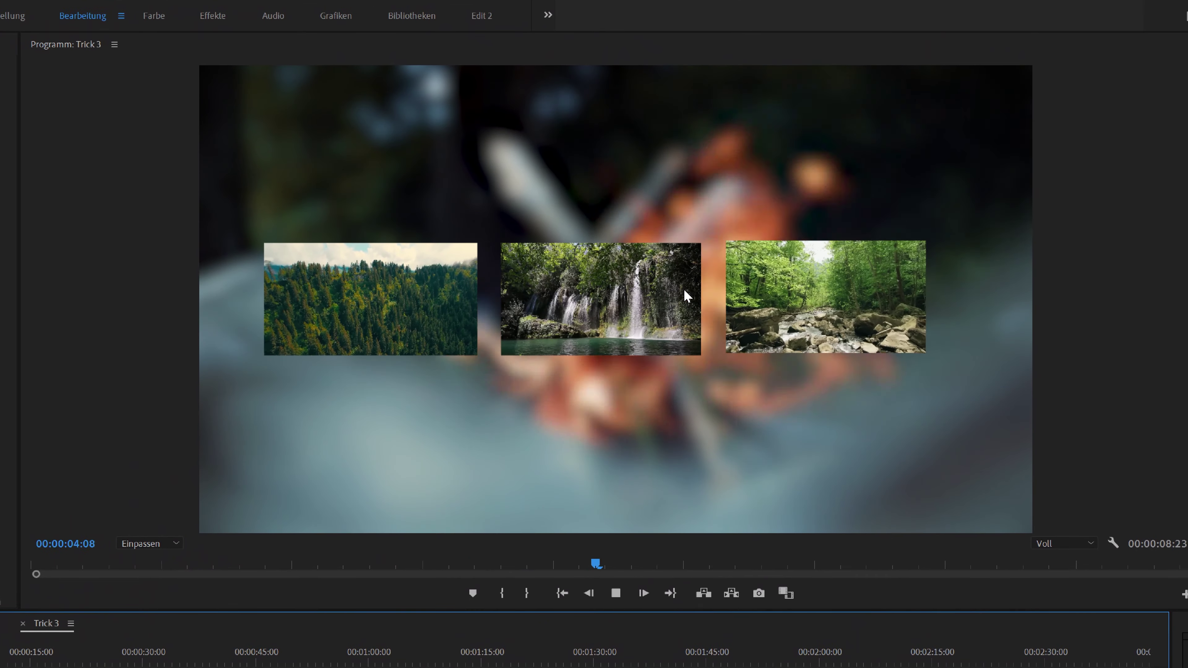
pyautogui.press('space')
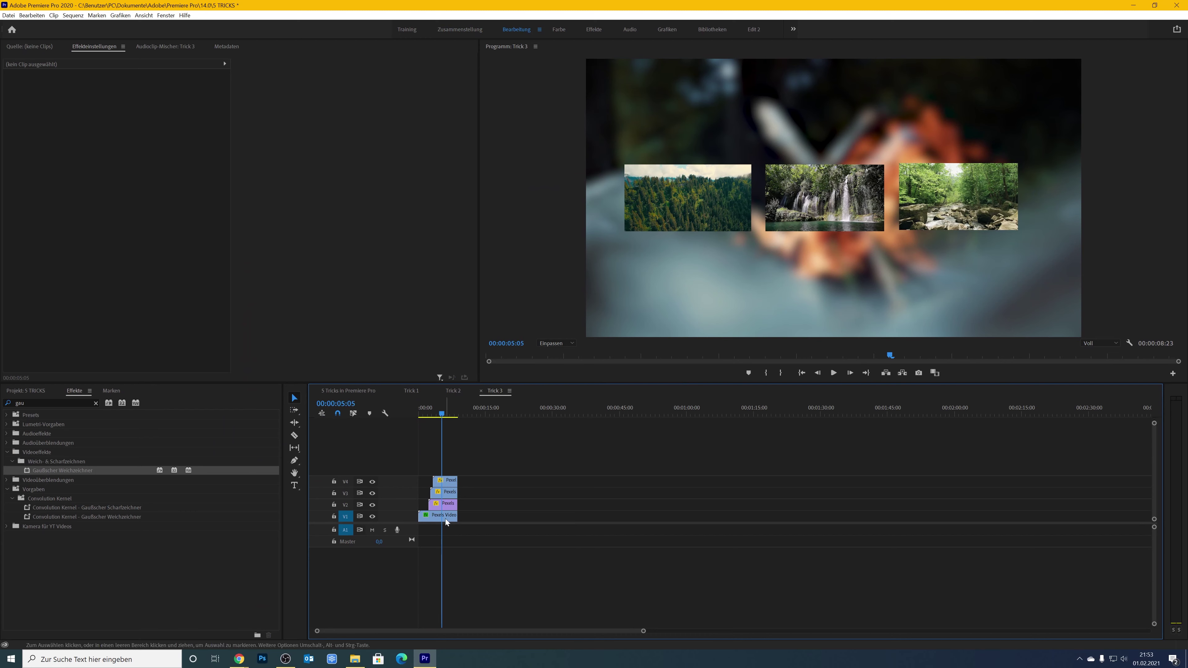
# - Shift the fire background clip later and select the second fire clip near 17 seconds
pyautogui.moveTo(445, 521); pyautogui.dragTo(453, 518)
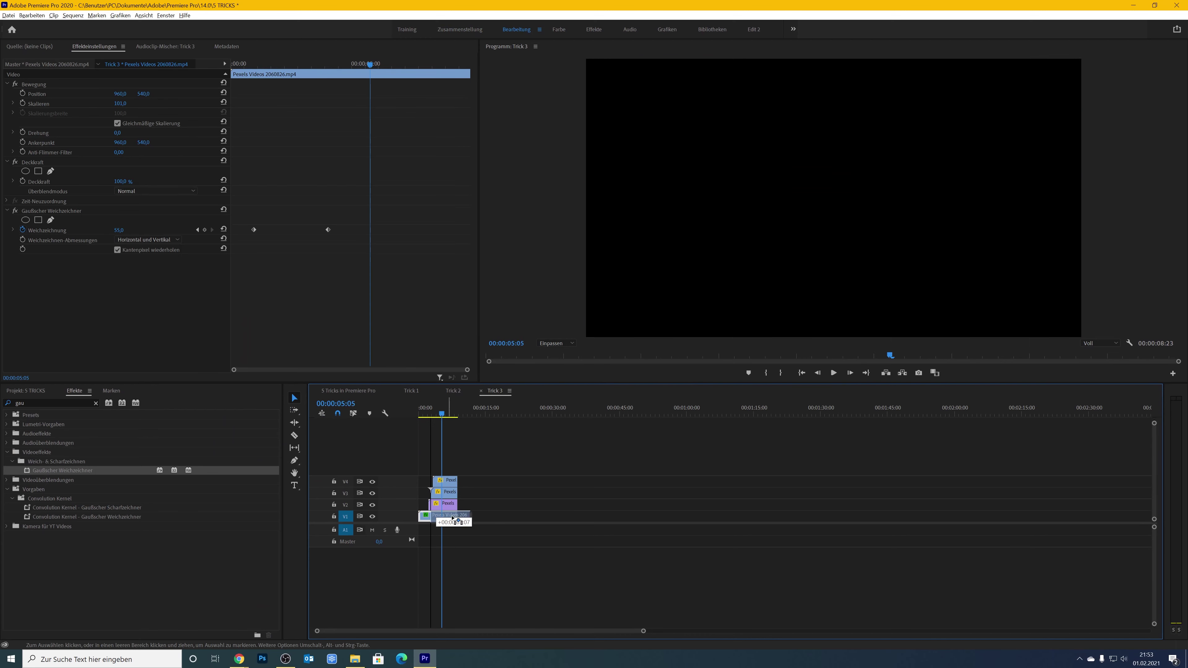
pyautogui.moveTo(452, 518); pyautogui.dragTo(505, 516)
pyautogui.click(499, 413)
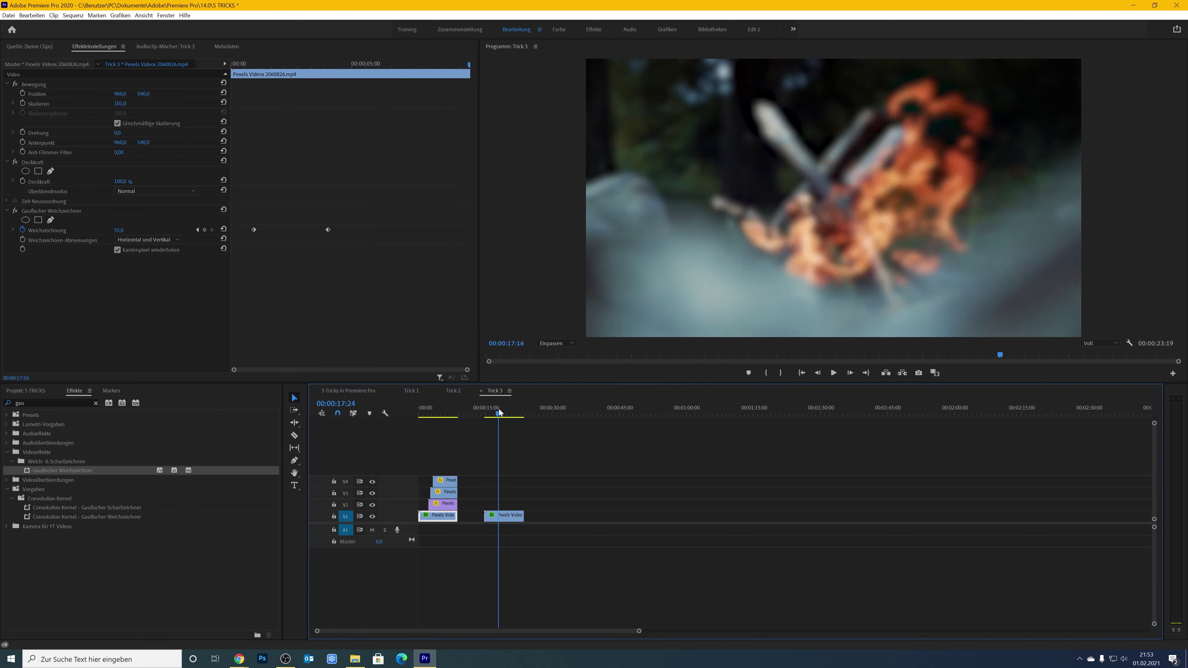
pyautogui.moveTo(499, 412); pyautogui.dragTo(491, 417)
pyautogui.click(500, 515)
pyautogui.click(500, 412)
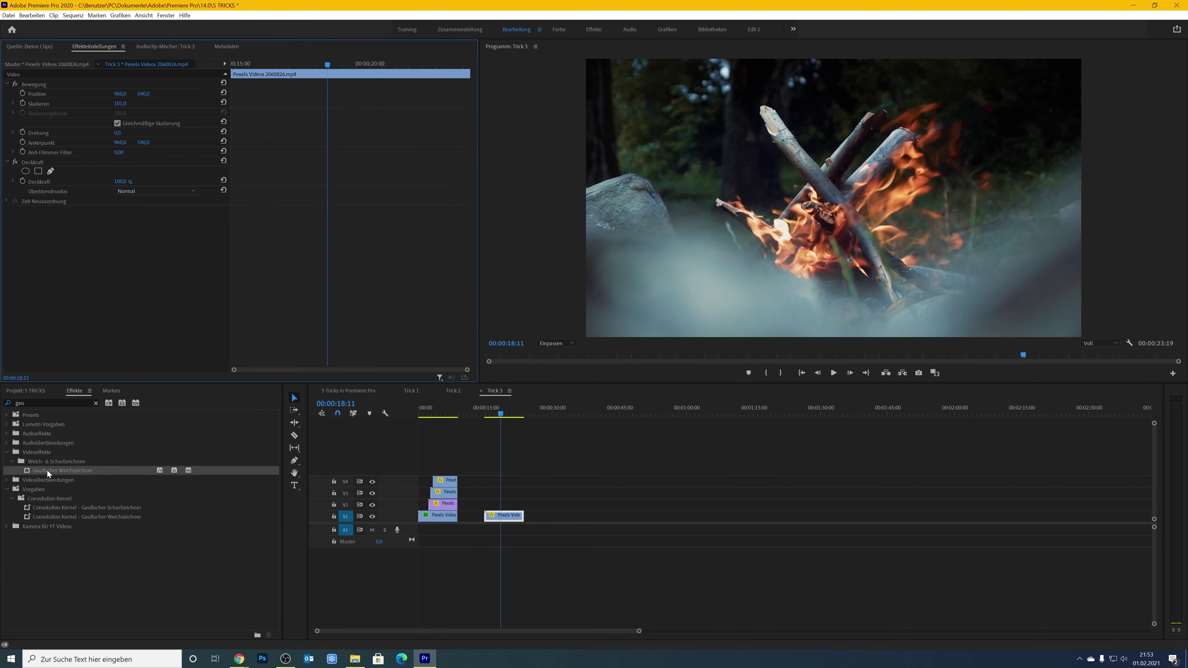
# - Keyframe Gaussian Blur on the second fire clip from 0 to 35, repeat edge pixels, and save
pyautogui.moveTo(48, 470); pyautogui.dragTo(98, 472)
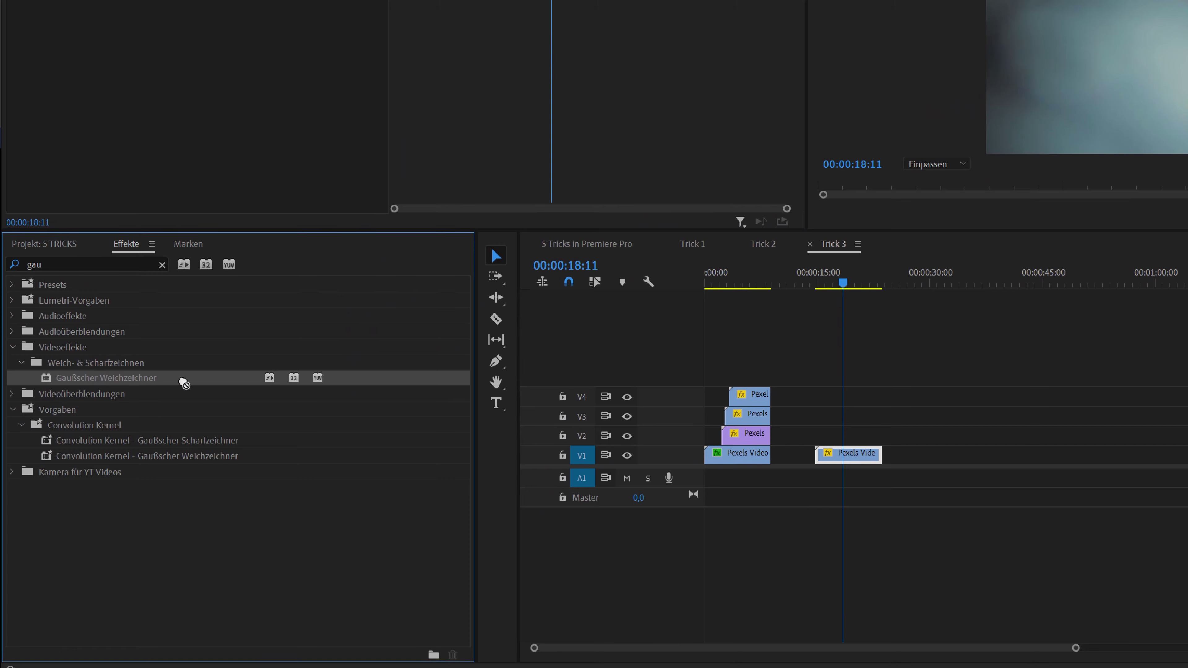
pyautogui.moveTo(165, 381); pyautogui.dragTo(847, 452)
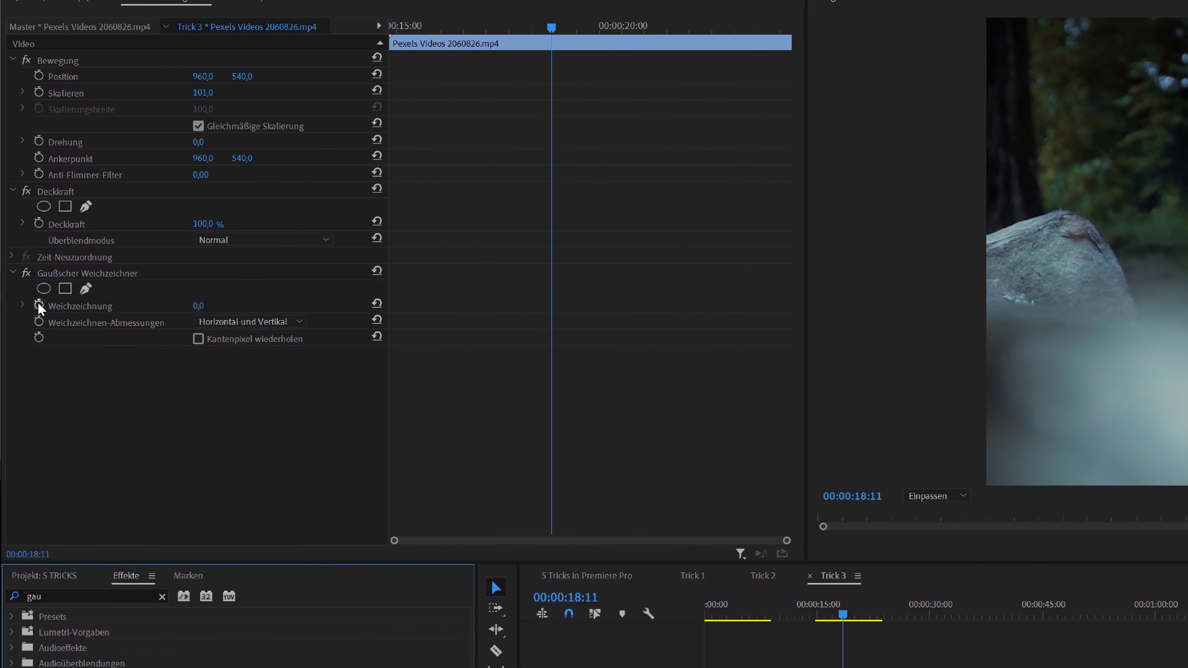
pyautogui.click(38, 304)
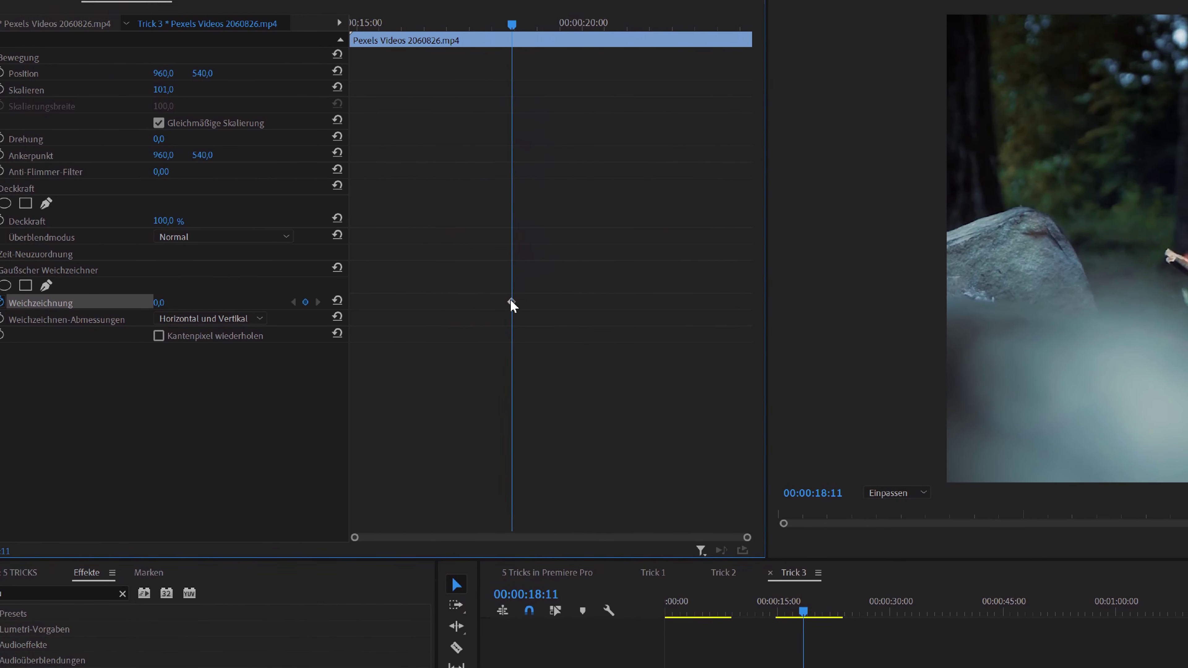
pyautogui.moveTo(511, 305); pyautogui.dragTo(388, 304)
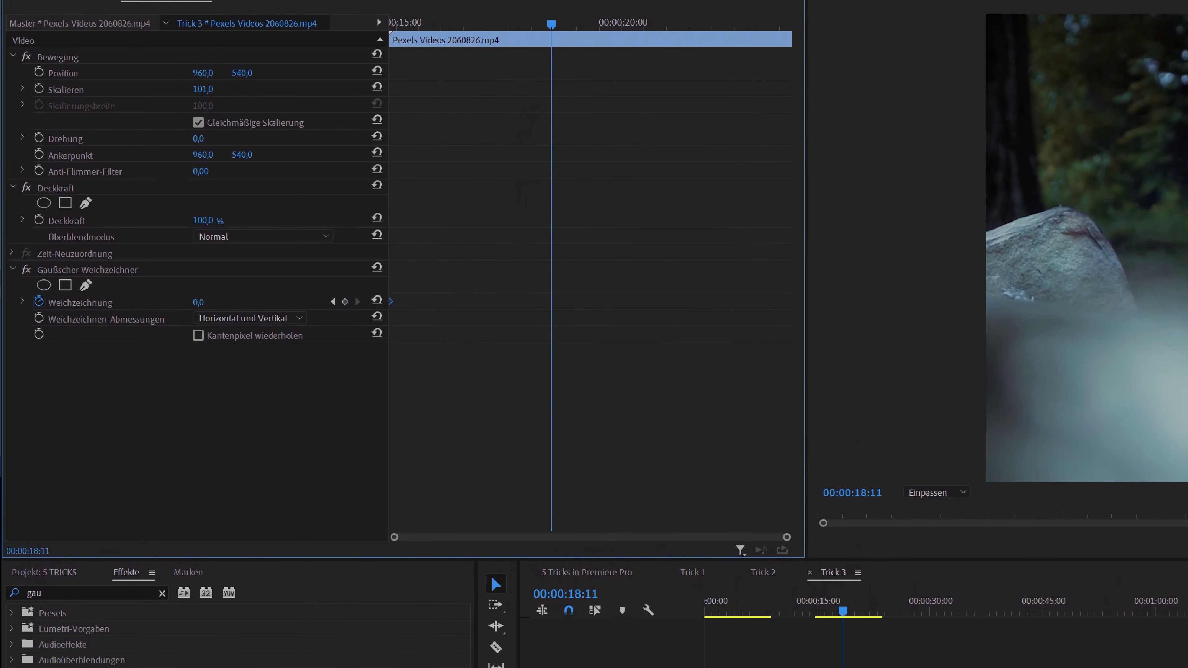
pyautogui.hotkey('ctrl', 'z')
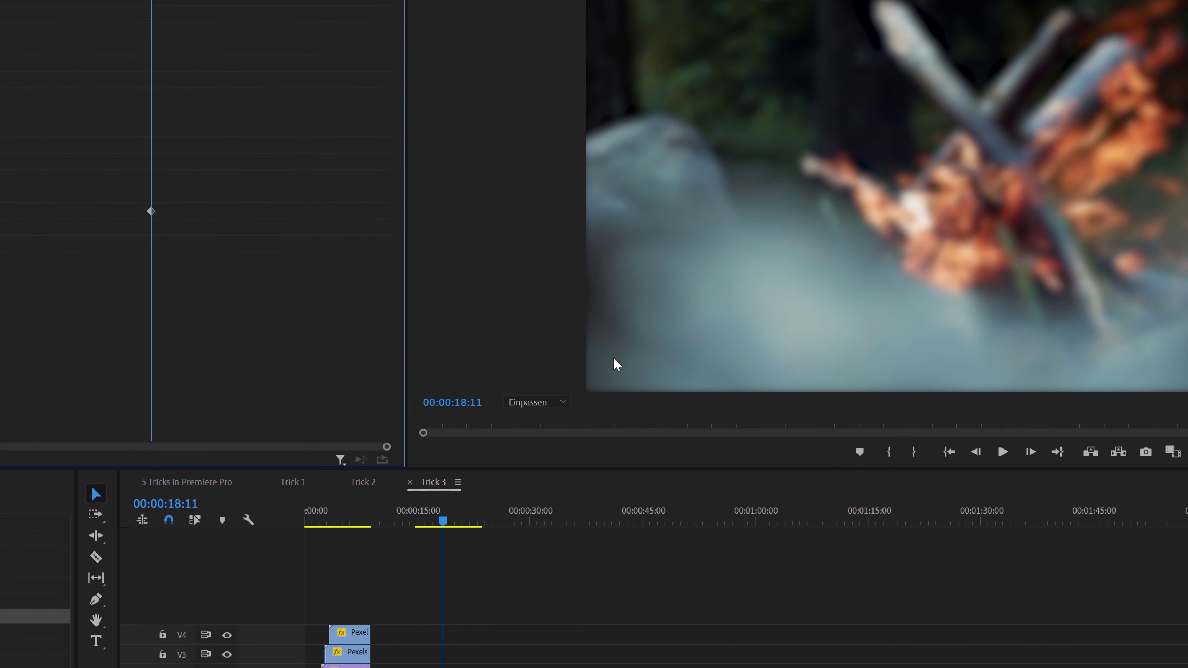
pyautogui.hotkey('ctrl', 's')
pyautogui.click(199, 279)
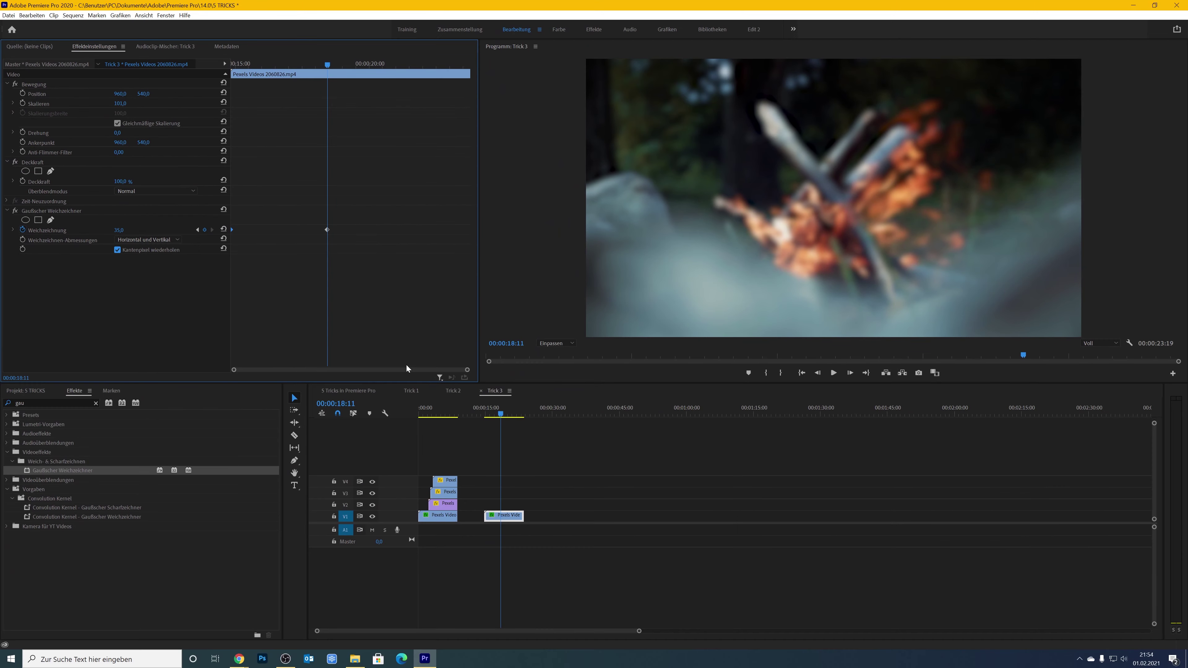
# - Preview the blur transition, then move the forest clip right above the second fire clip
pyautogui.moveTo(498, 414); pyautogui.dragTo(485, 414)
pyautogui.press('space')
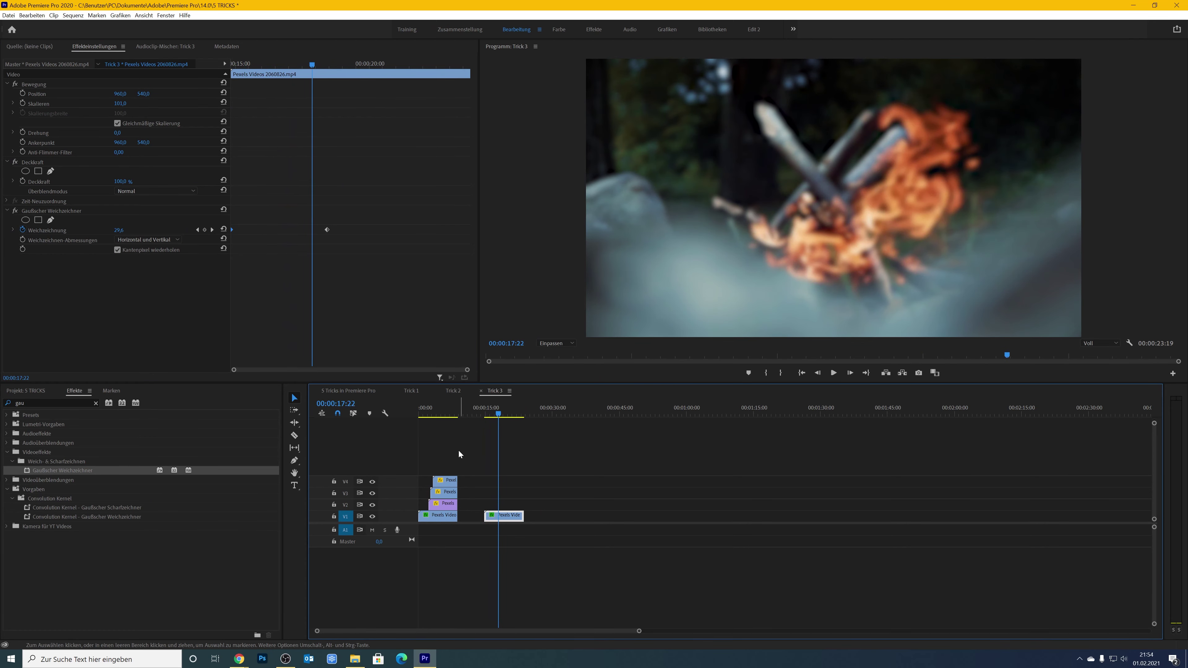
pyautogui.moveTo(442, 503); pyautogui.dragTo(509, 503)
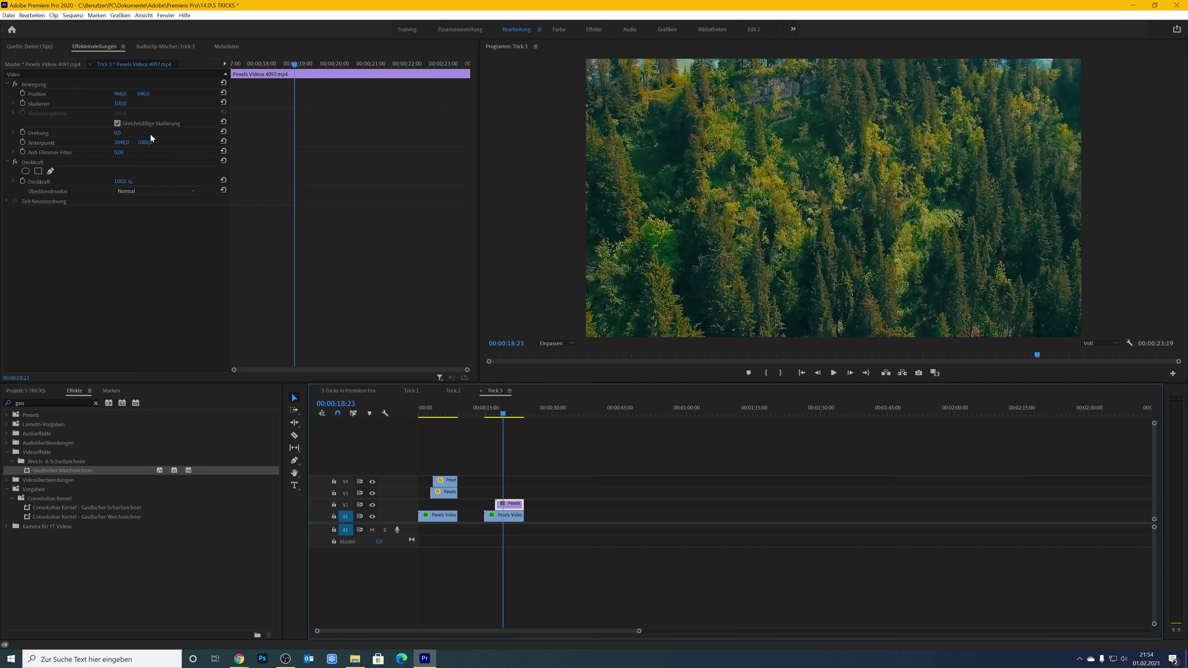
# - Scale the forest clip to 12 and drag it left to X 396.8 as a small inset
pyautogui.moveTo(119, 103); pyautogui.dragTo(88, 103)
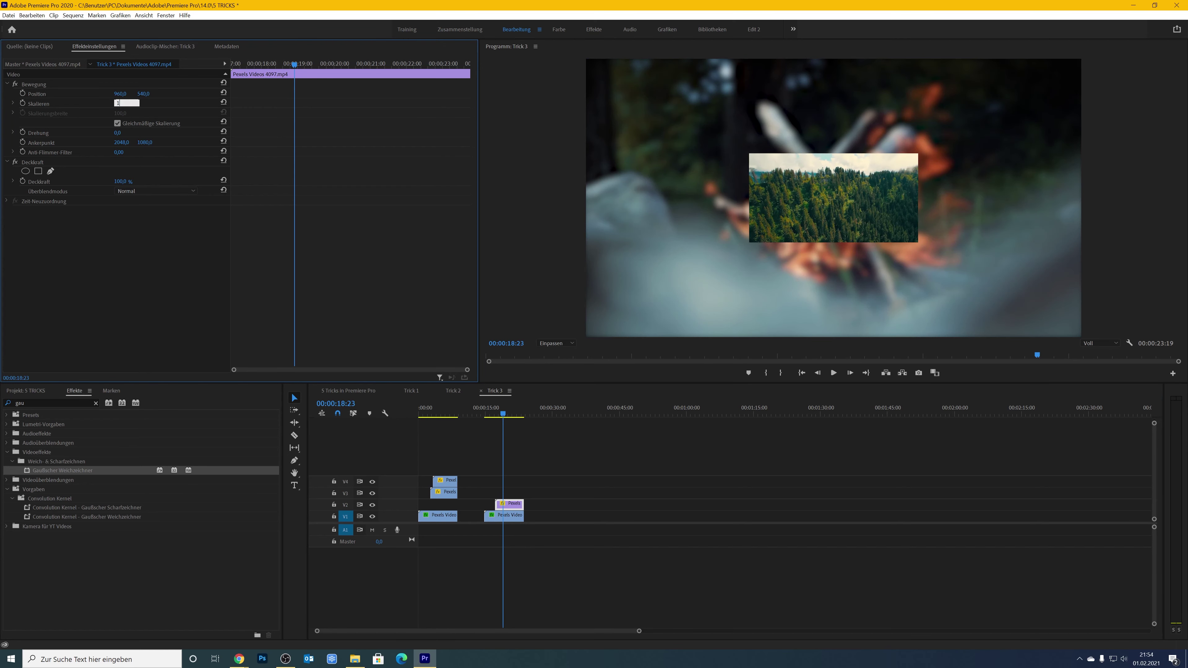
pyautogui.write('12')
pyautogui.press('Return')
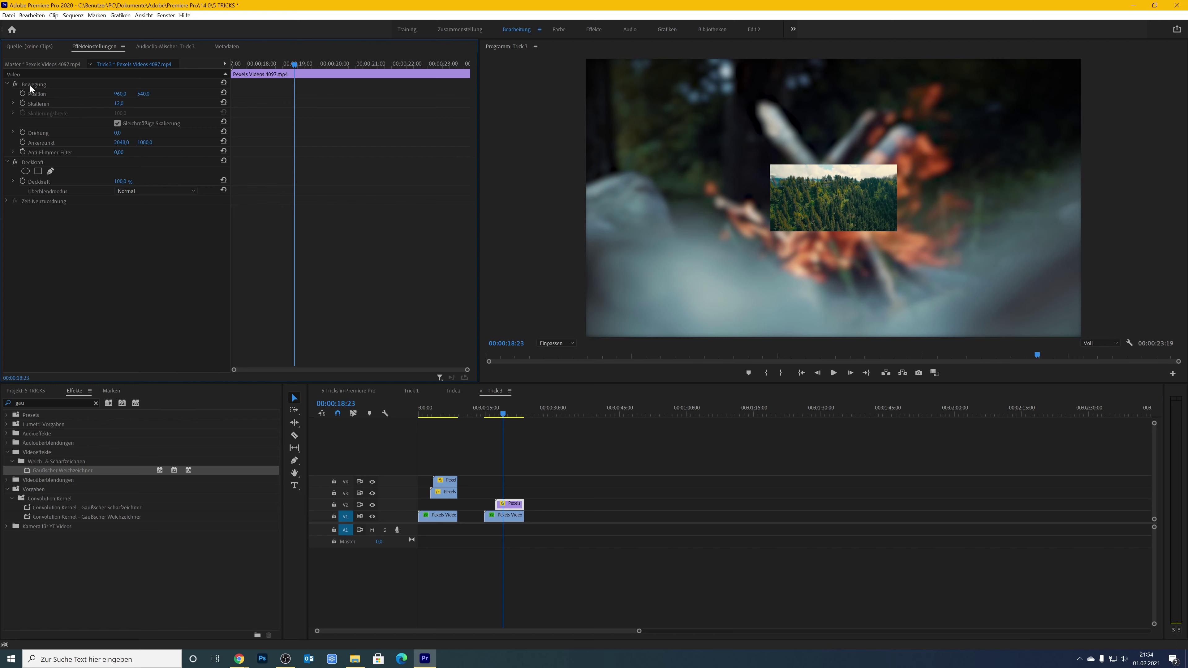
pyautogui.click(31, 86)
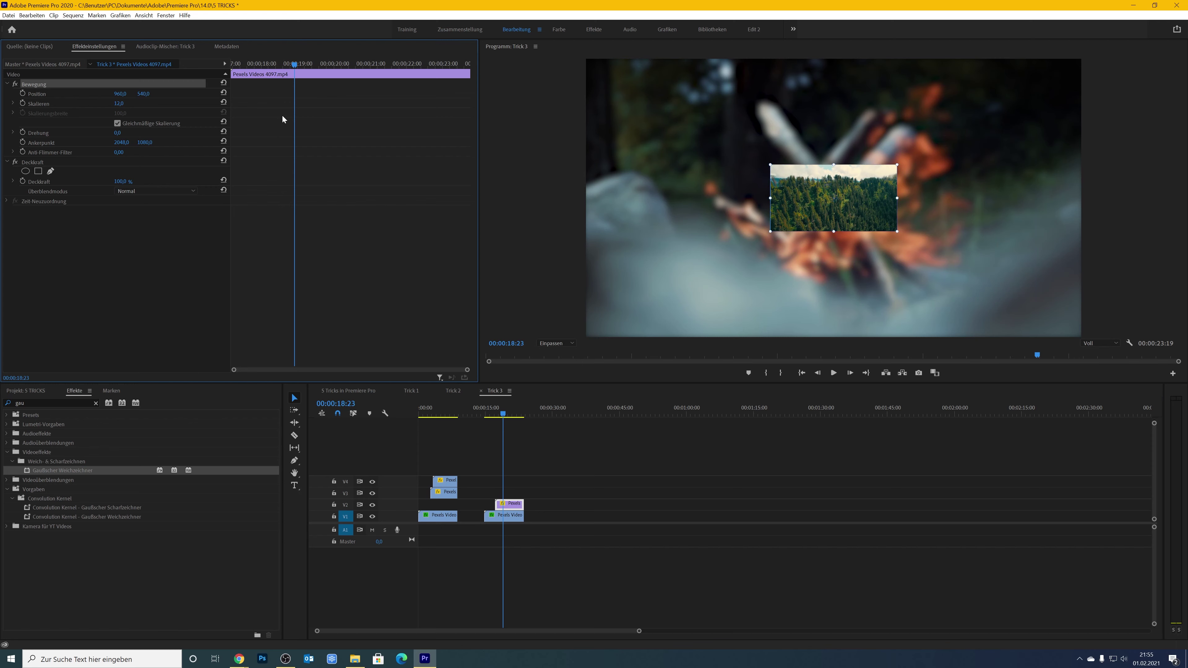
pyautogui.moveTo(809, 195); pyautogui.dragTo(730, 204)
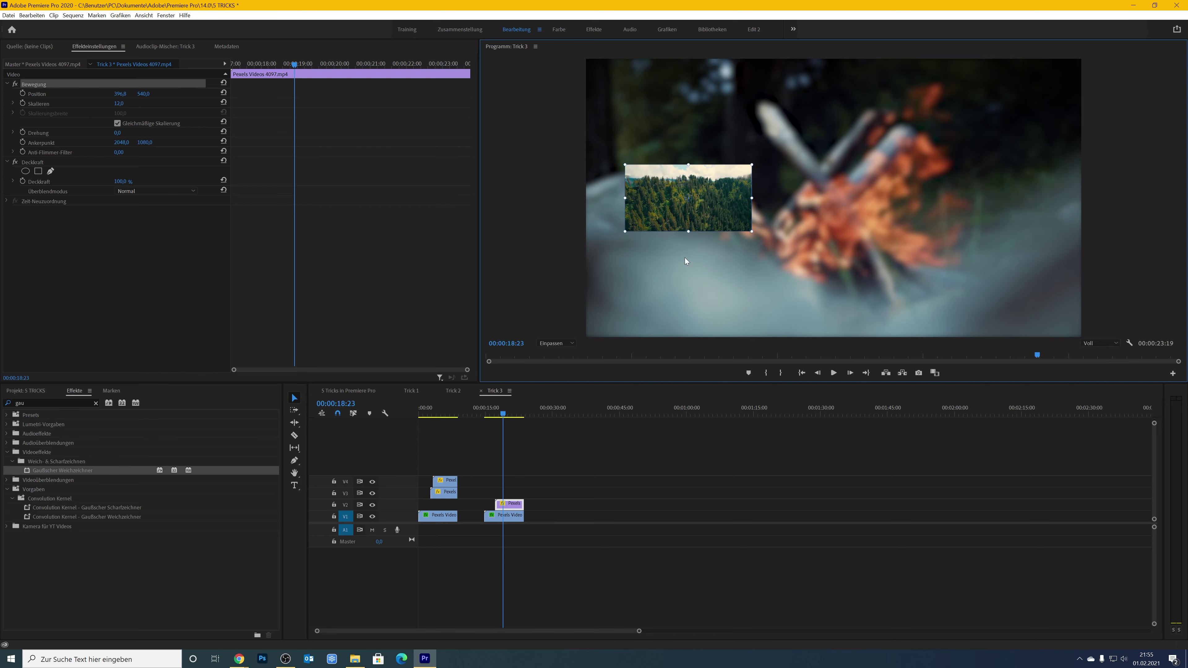
pyautogui.moveTo(503, 418); pyautogui.dragTo(498, 416)
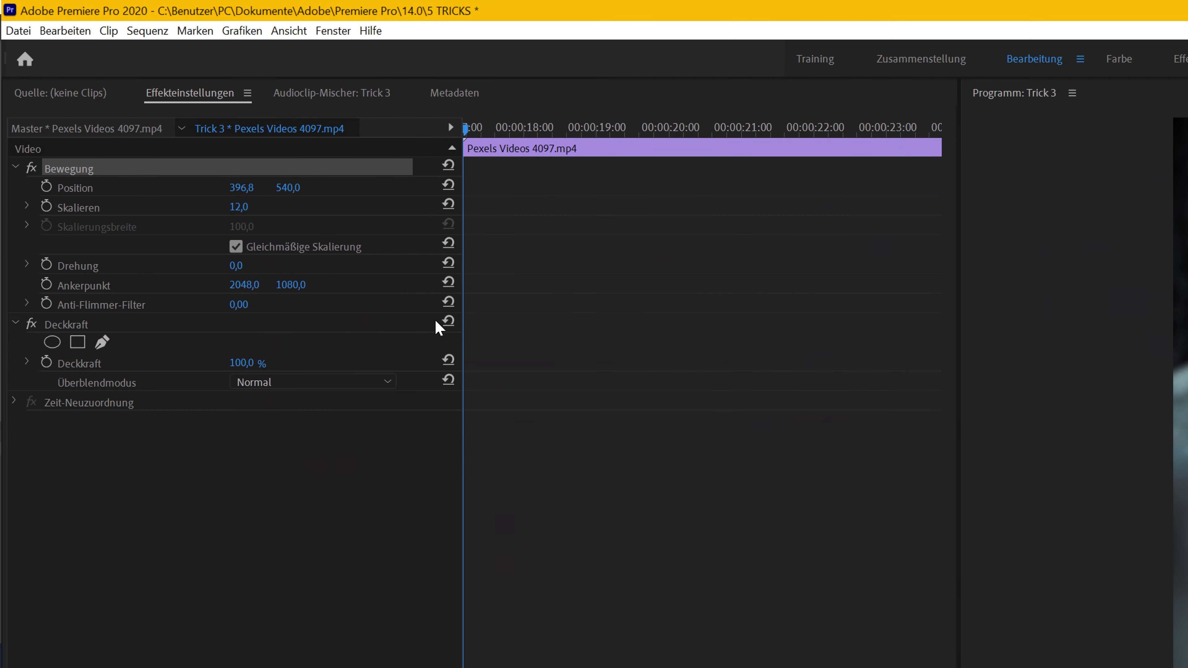
# - Keyframe the inset's scale from 0 to 12 near 18 seconds, preview it, and open keyframe interpolation
pyautogui.click(59, 209)
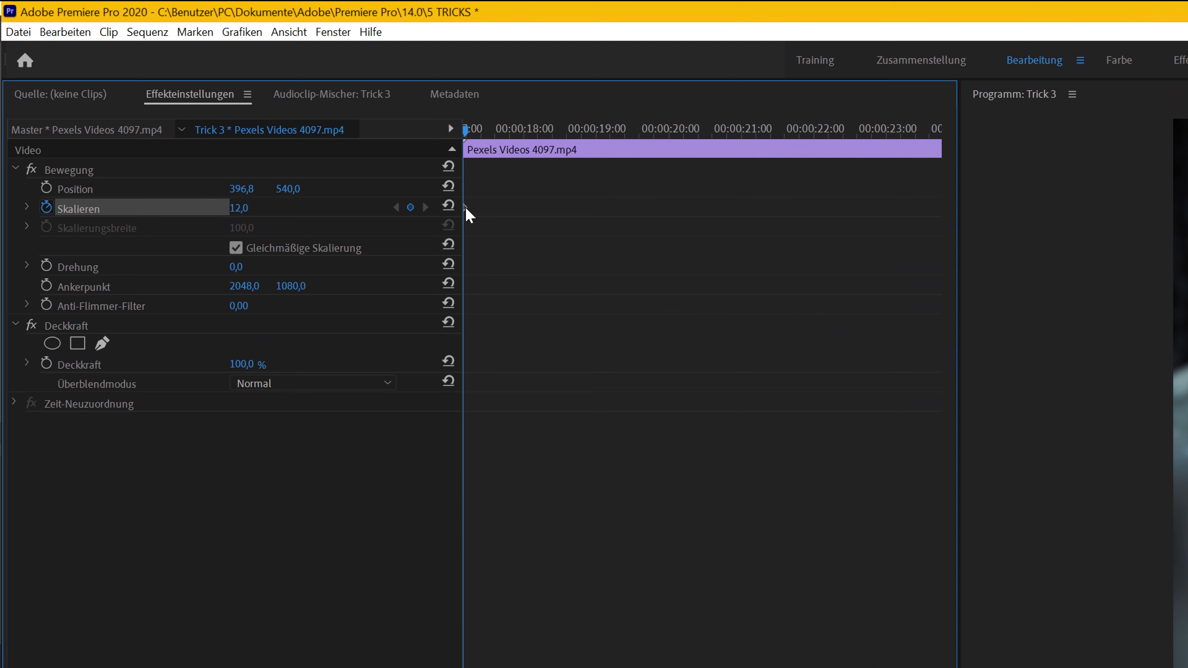
pyautogui.moveTo(473, 216); pyautogui.dragTo(536, 227)
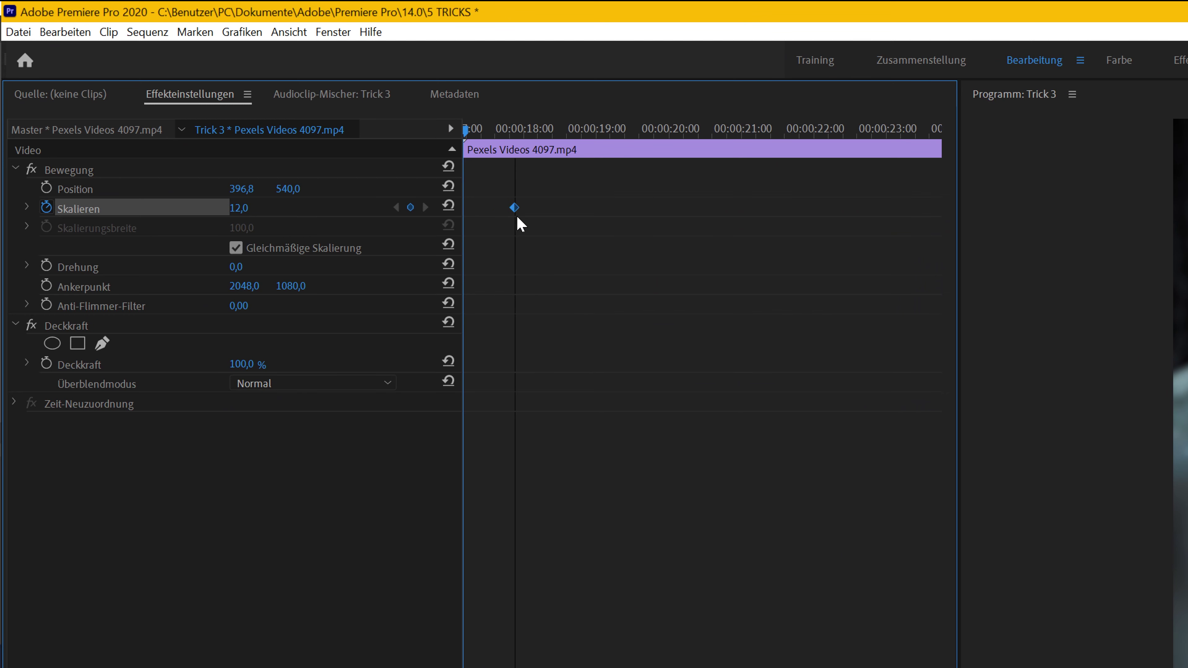
pyautogui.moveTo(534, 227); pyautogui.dragTo(530, 227)
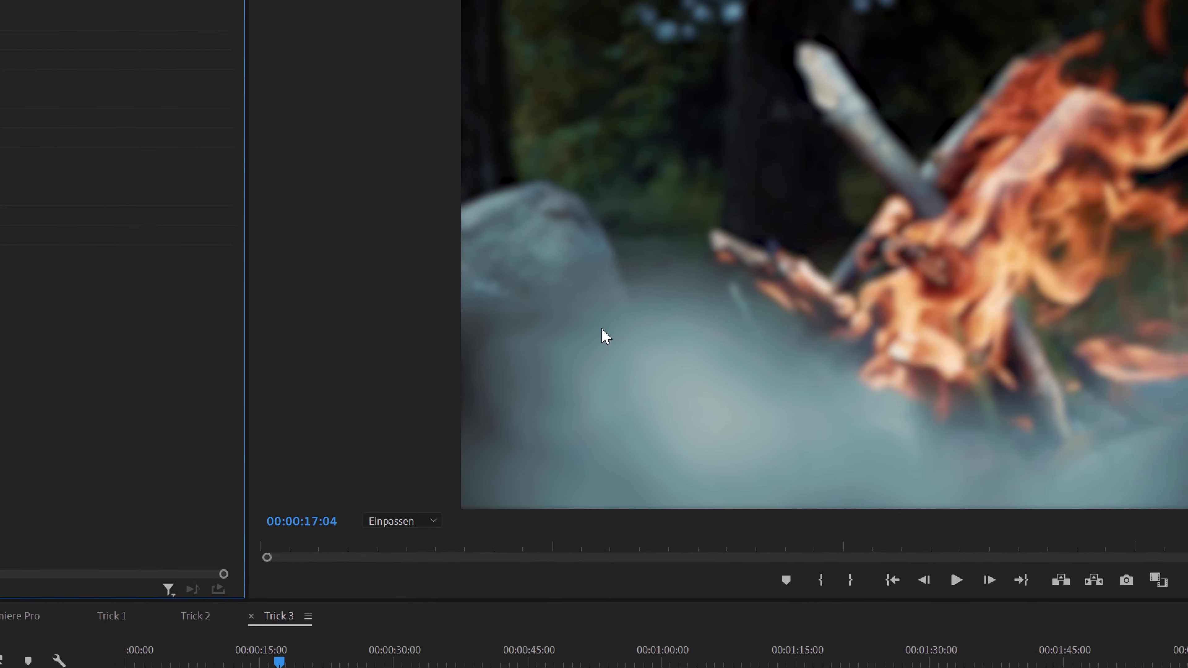
pyautogui.press('space')
pyautogui.press('space')
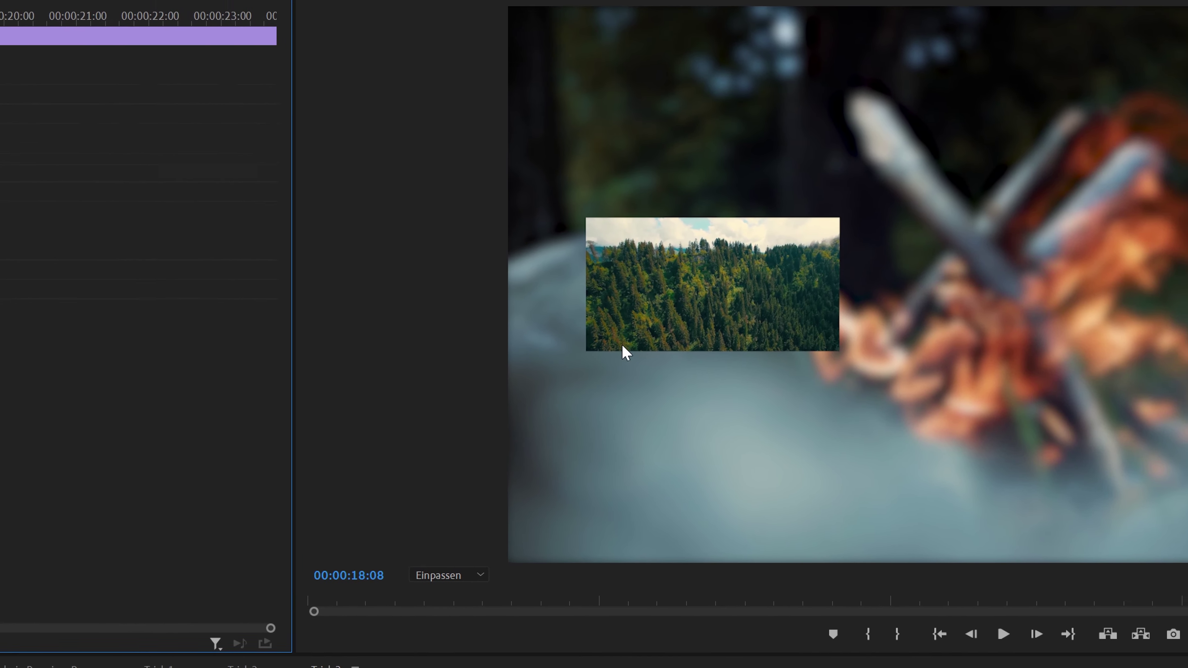
pyautogui.moveTo(499, 414); pyautogui.dragTo(503, 415)
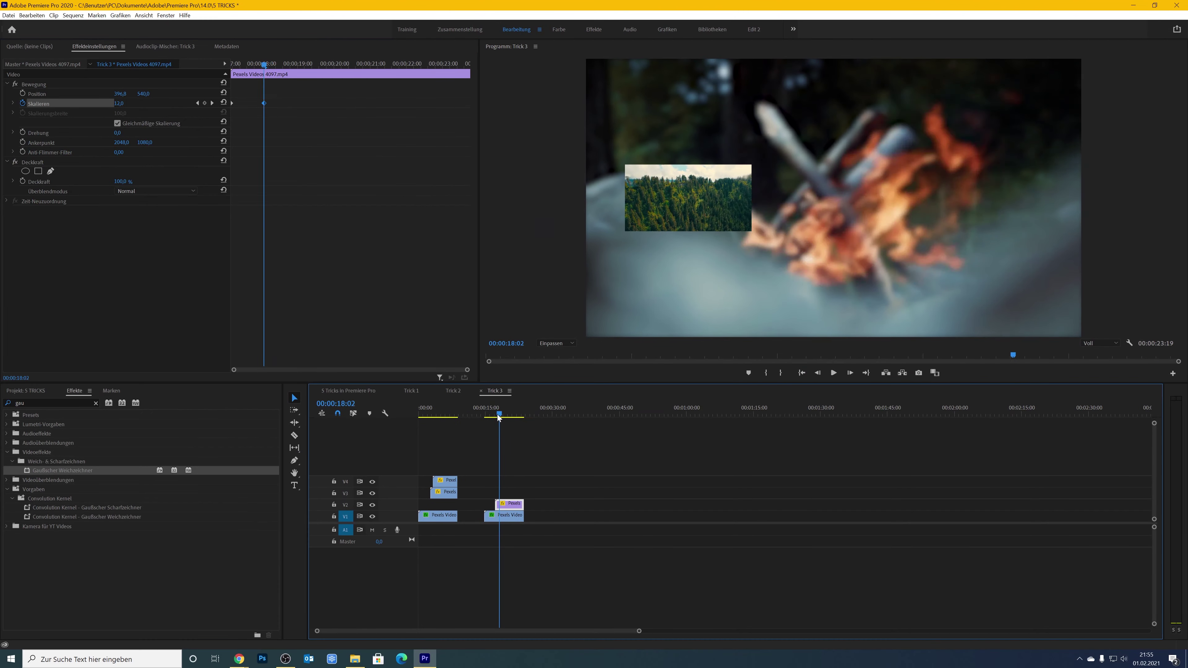
pyautogui.press('space')
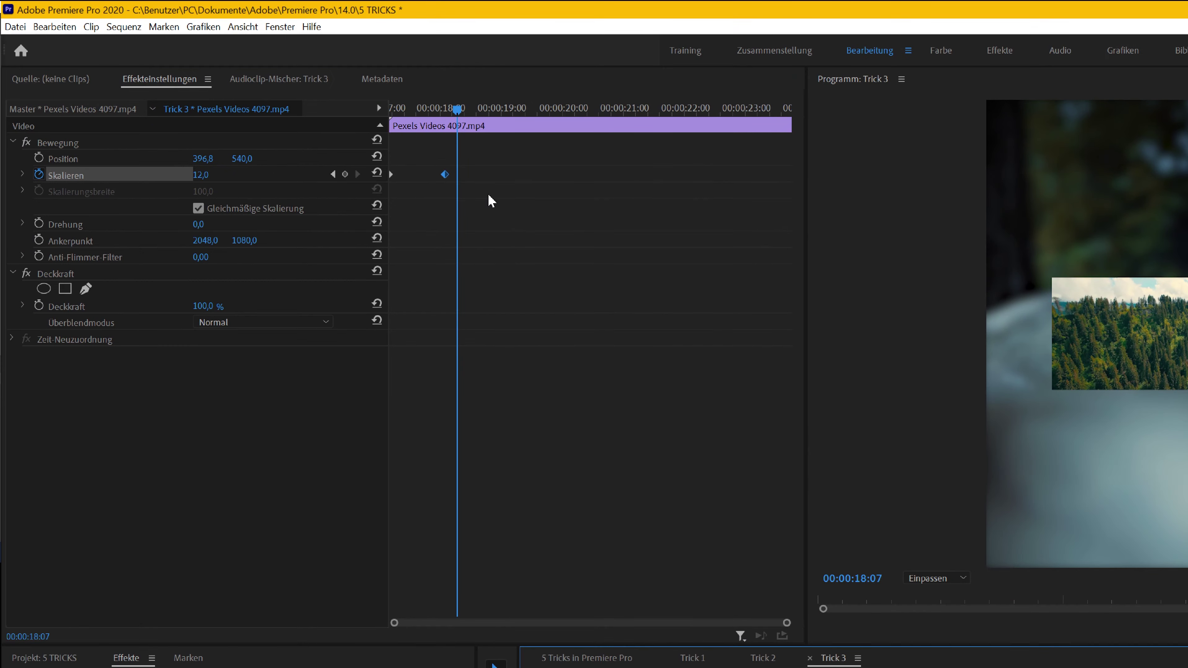
pyautogui.click(444, 174)
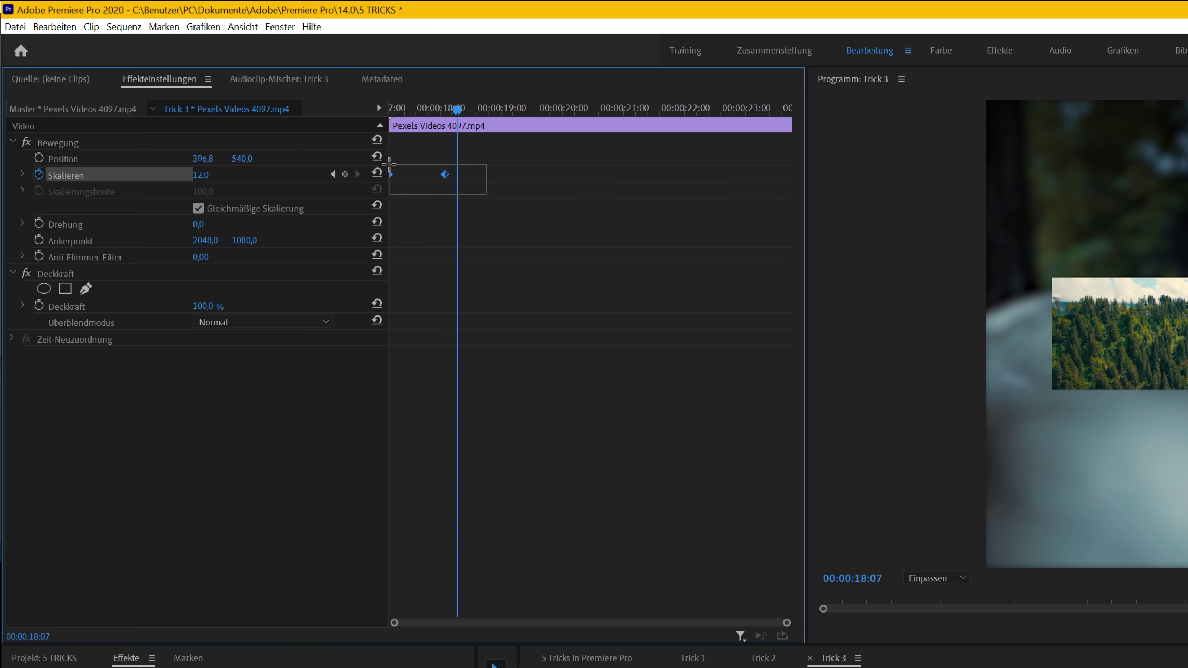
pyautogui.rightClick(444, 176)
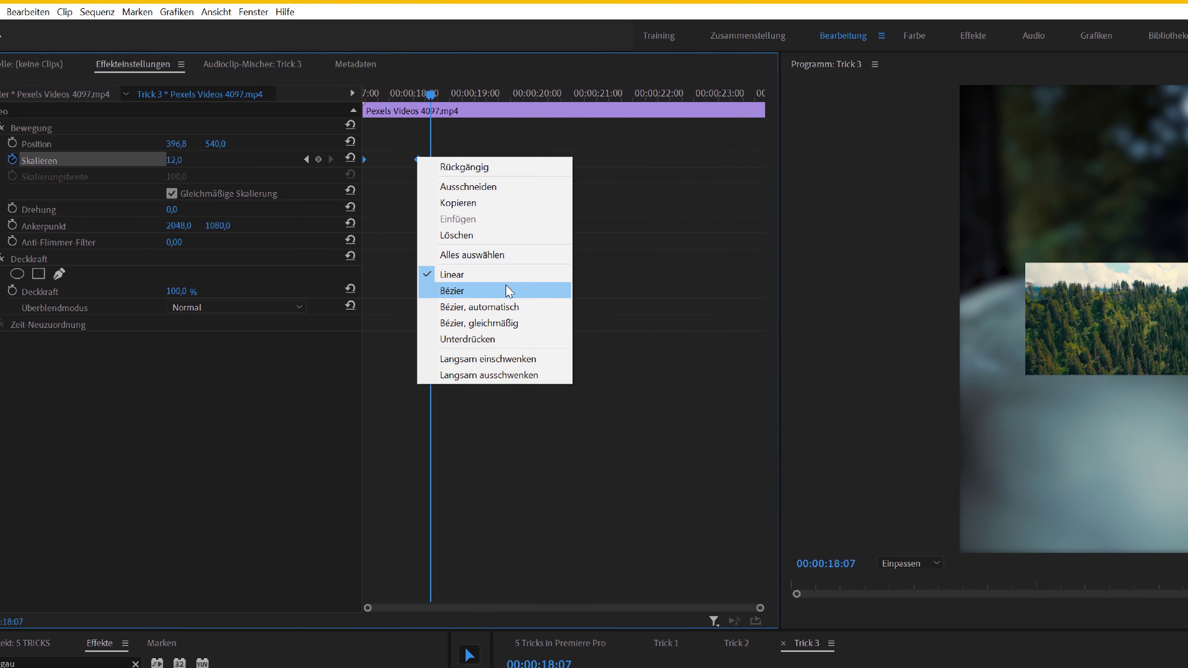
# - Switch the inset's Skalieren keyframes to Bézier easing, reveal the speed graph, and preview the scale-up
pyautogui.click(510, 305)
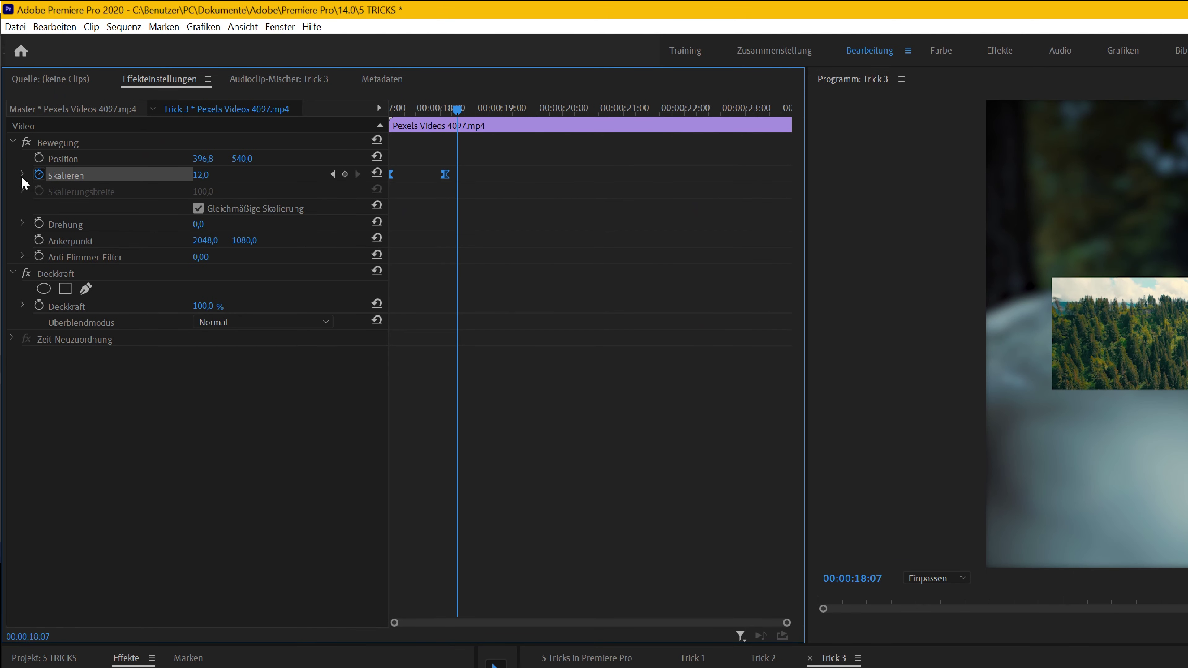
pyautogui.click(23, 175)
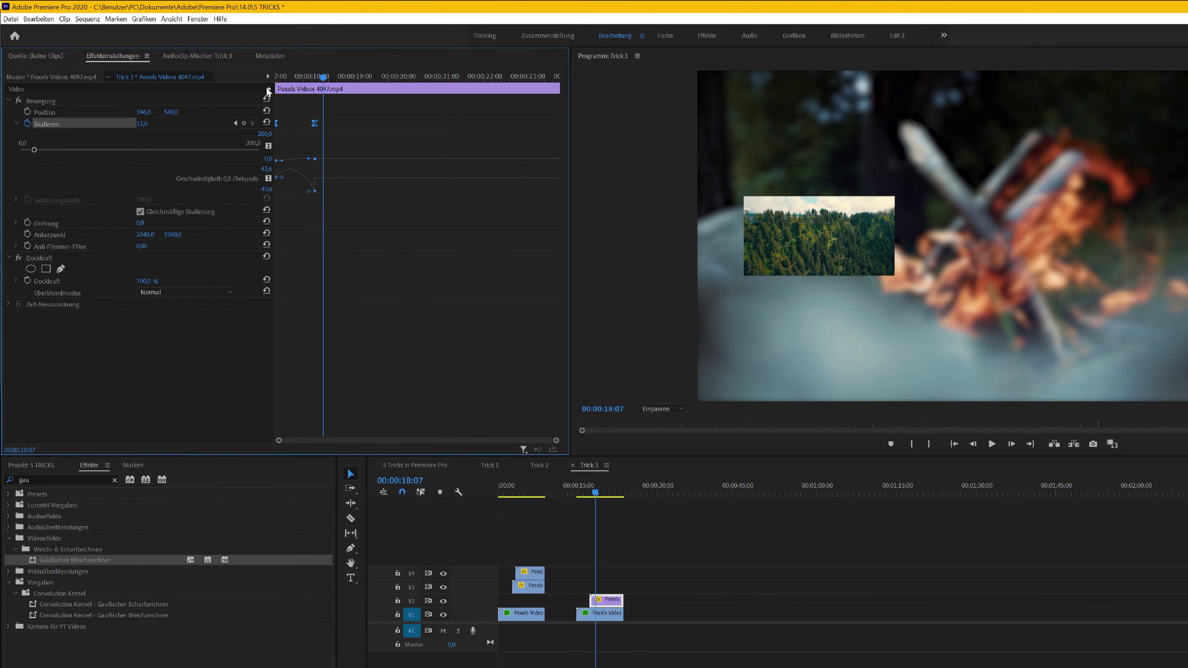
pyautogui.click(291, 80)
pyautogui.click(273, 81)
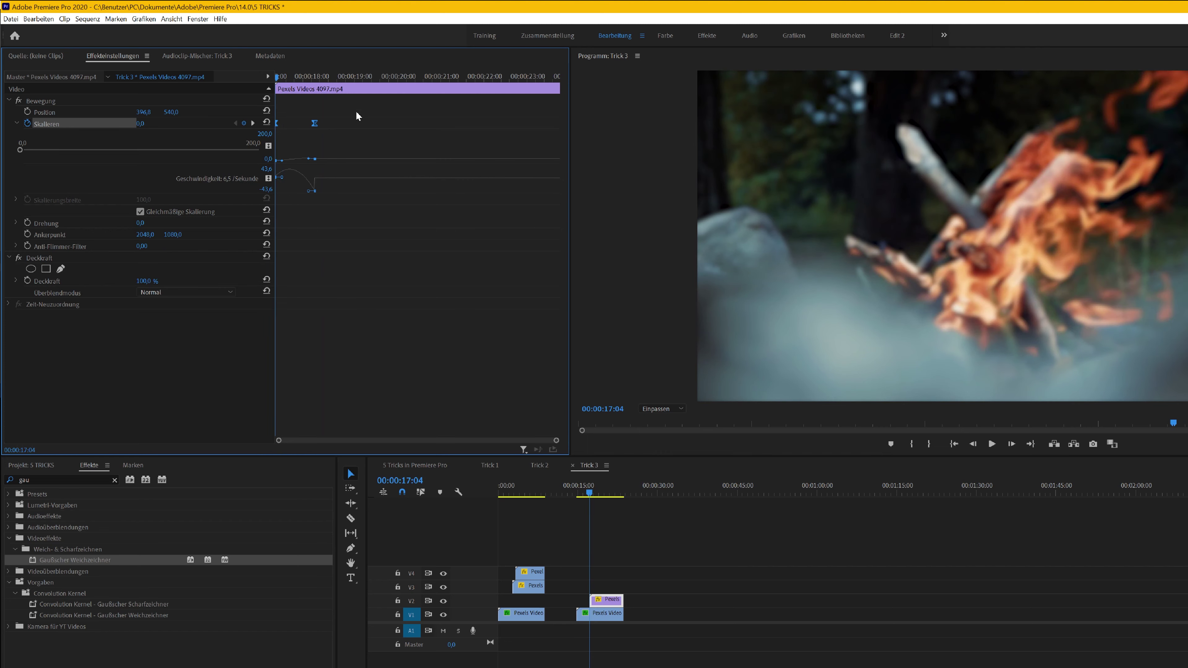
pyautogui.press('space')
pyautogui.click(322, 133)
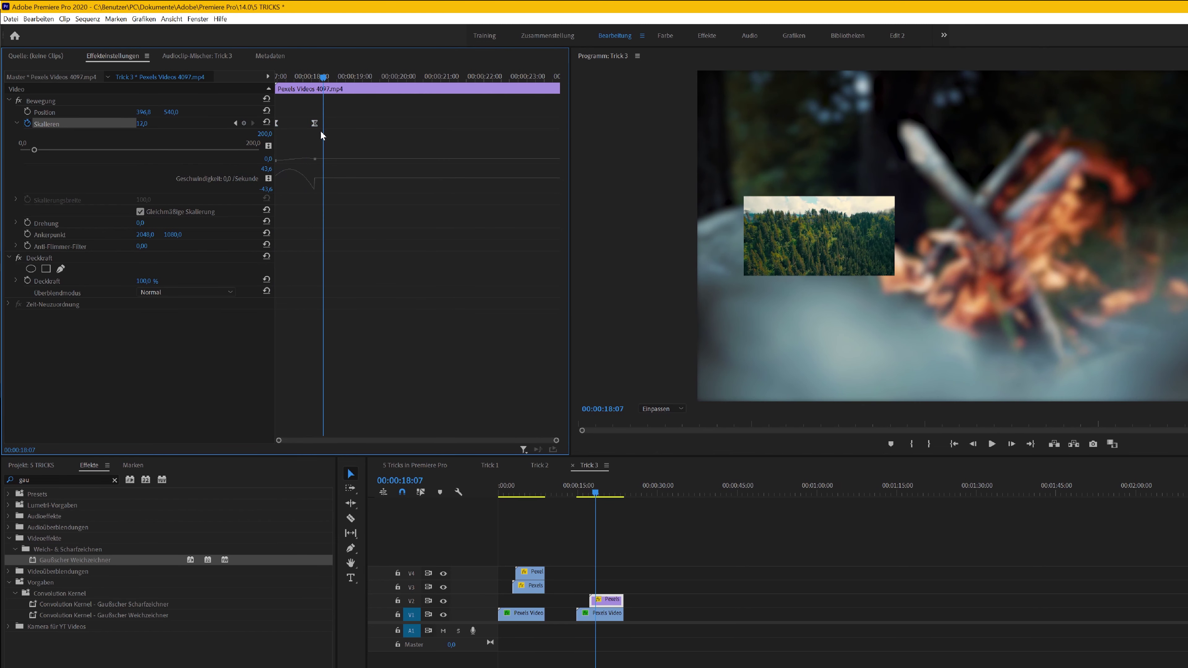
# - Drag the end scale keyframe slightly earlier and replay the eased scale-up from about 17:09
pyautogui.moveTo(315, 124); pyautogui.dragTo(309, 126)
pyautogui.click(283, 79)
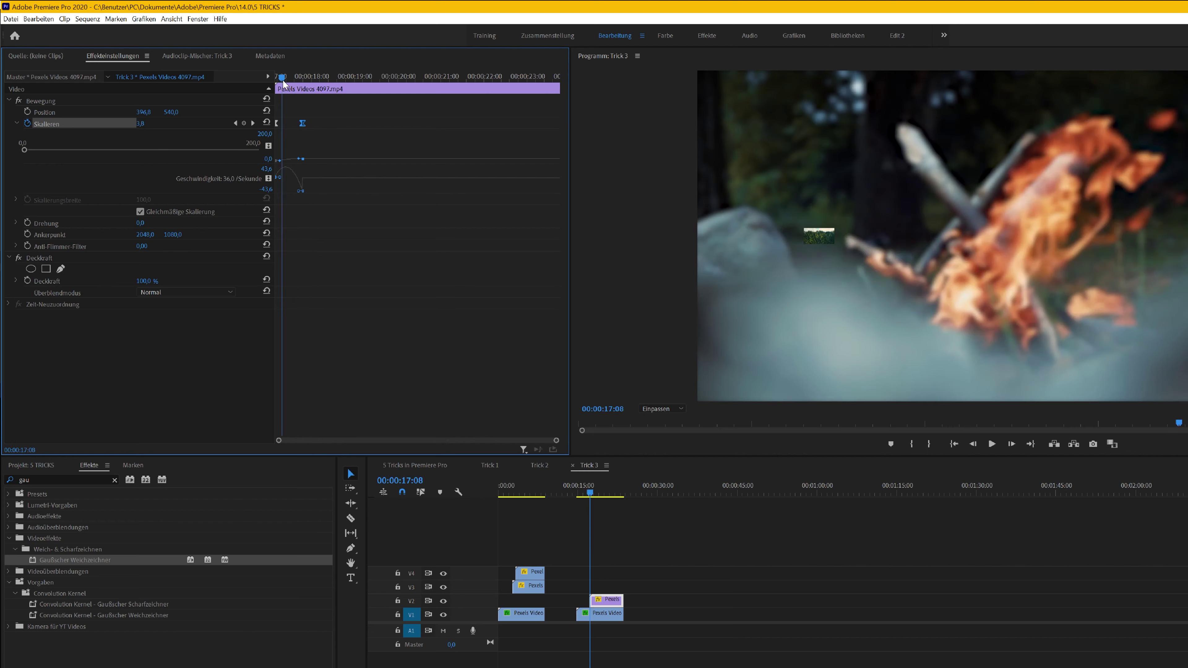
pyautogui.press('space')
pyautogui.press('space')
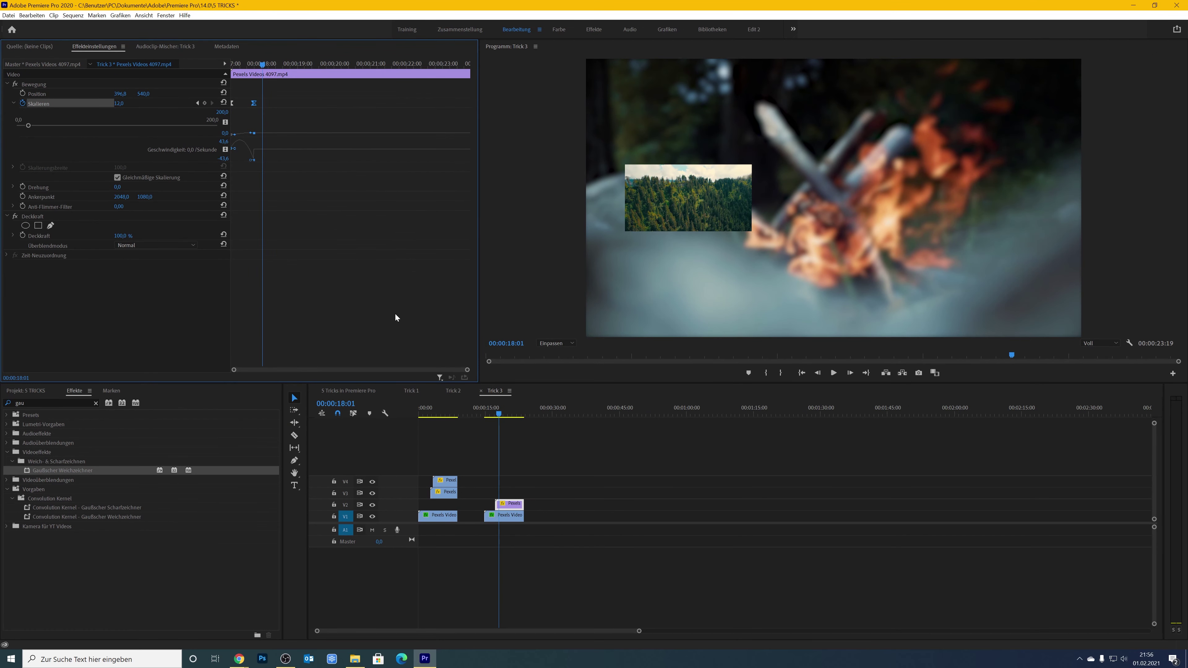
# - Duplicate the waterfall clip on V3 and place the copy at the playhead
pyautogui.click(443, 495)
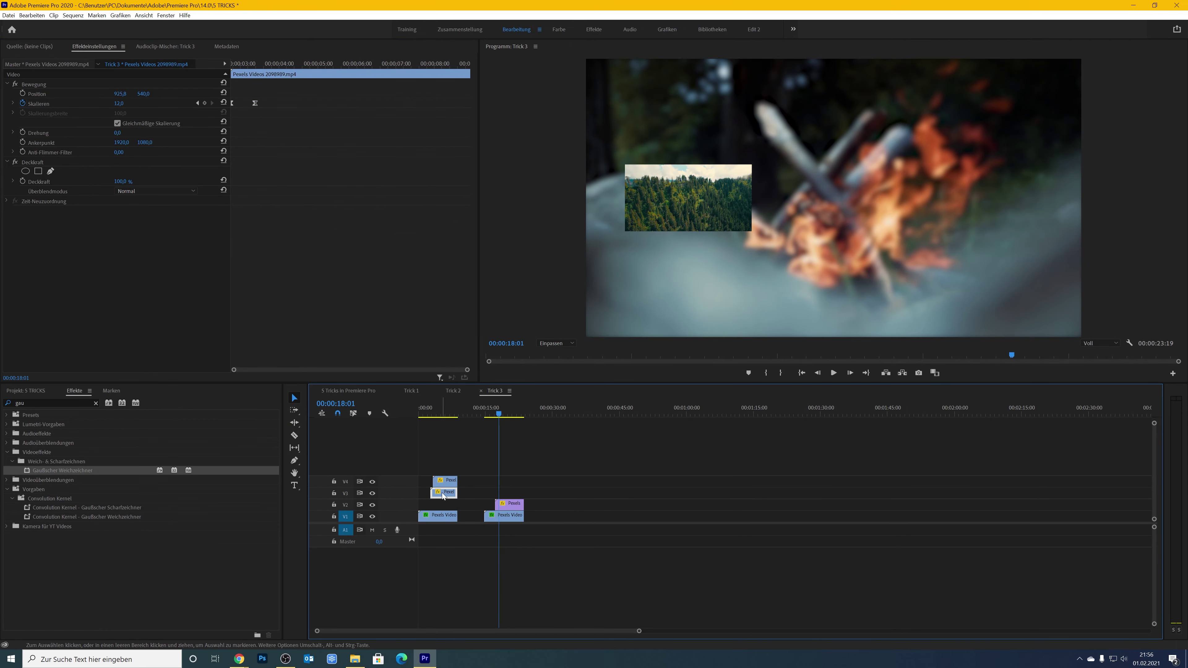
pyautogui.moveTo(442, 494); pyautogui.dragTo(511, 492)
pyautogui.click(516, 510)
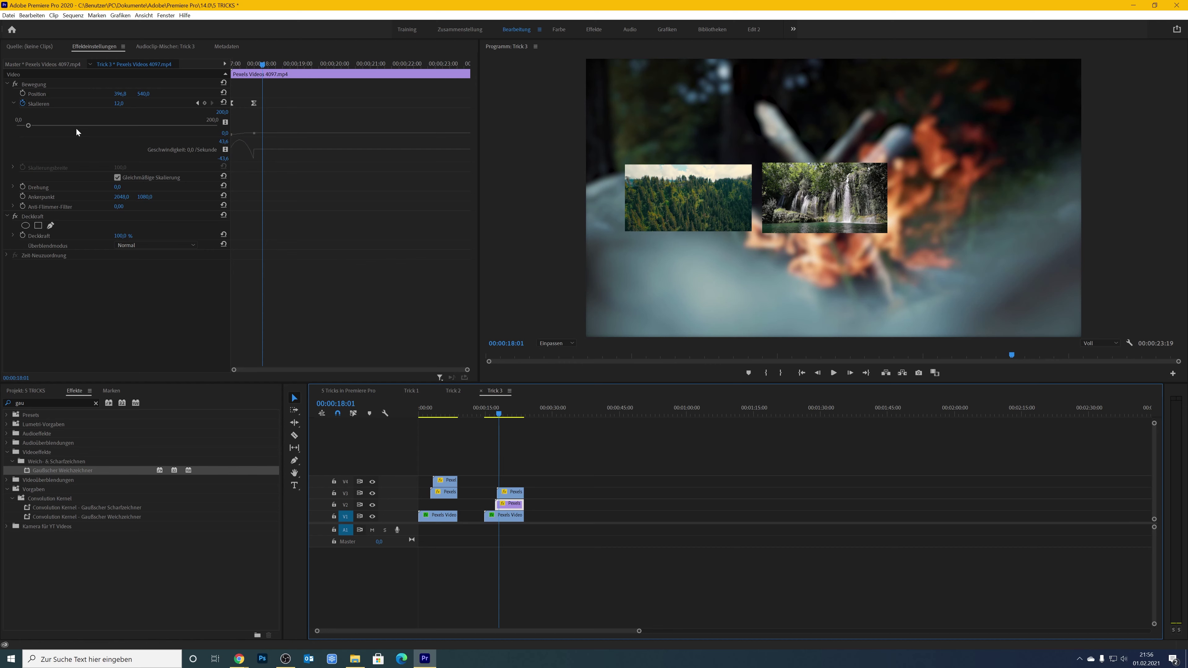
# - Paste the forest clip's scale keyframes onto the waterfall copy, shift them earlier, and preview the pop-in
pyautogui.click(39, 104)
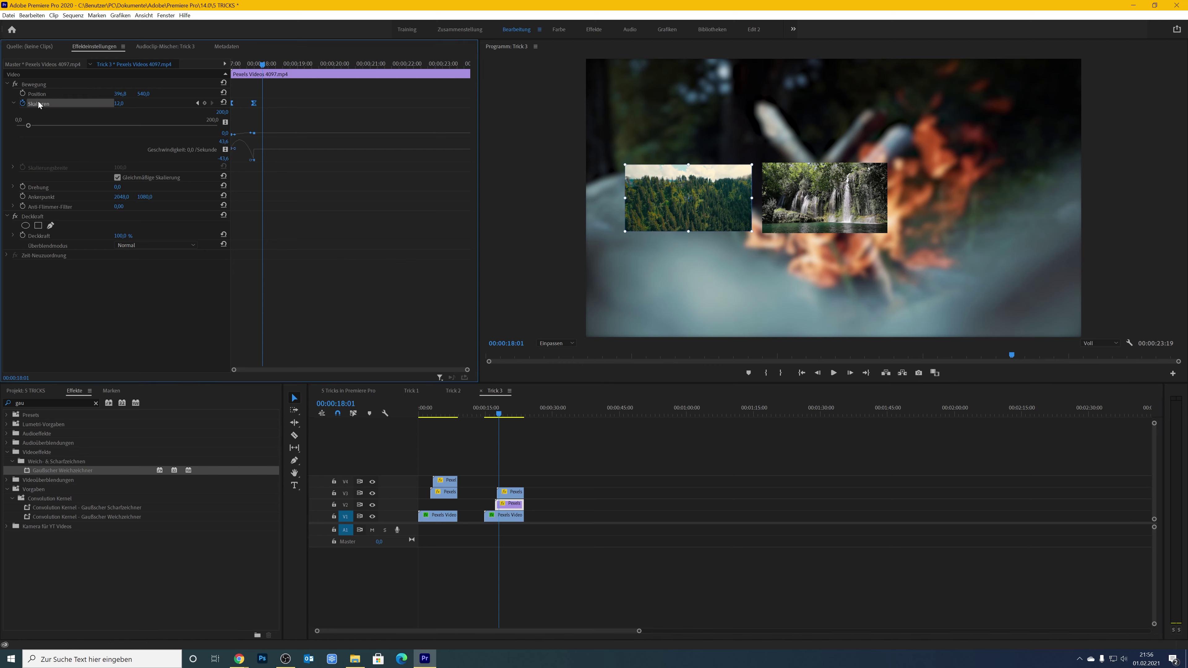
pyautogui.click(512, 495)
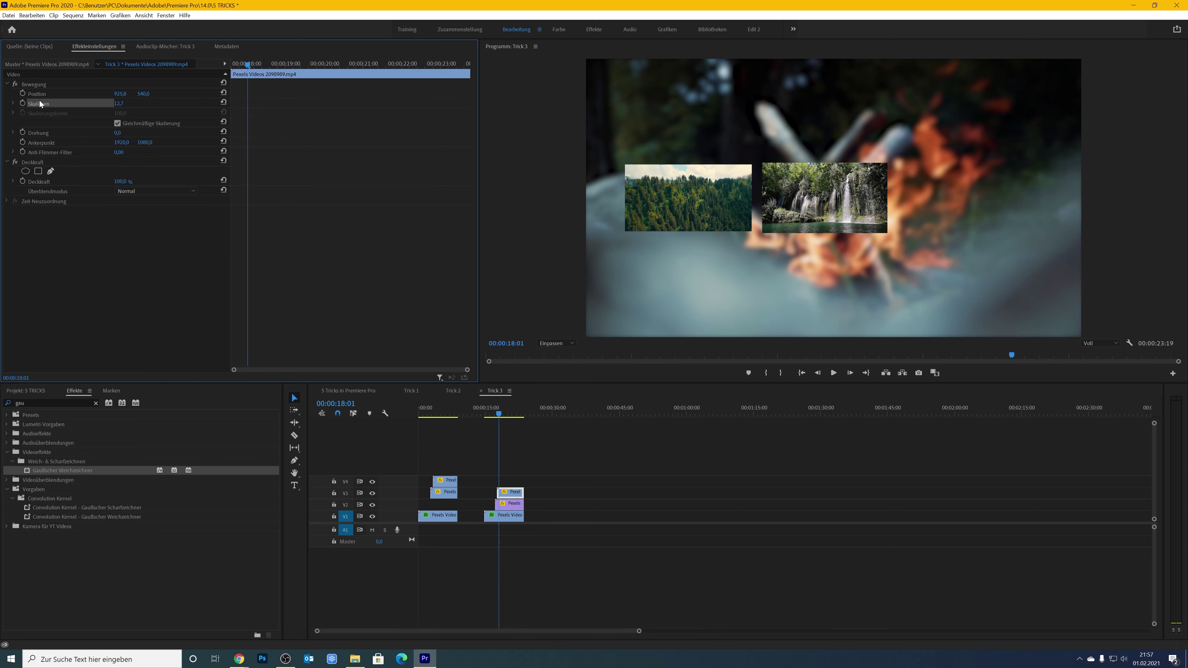
pyautogui.hotkey('ctrl', 'v')
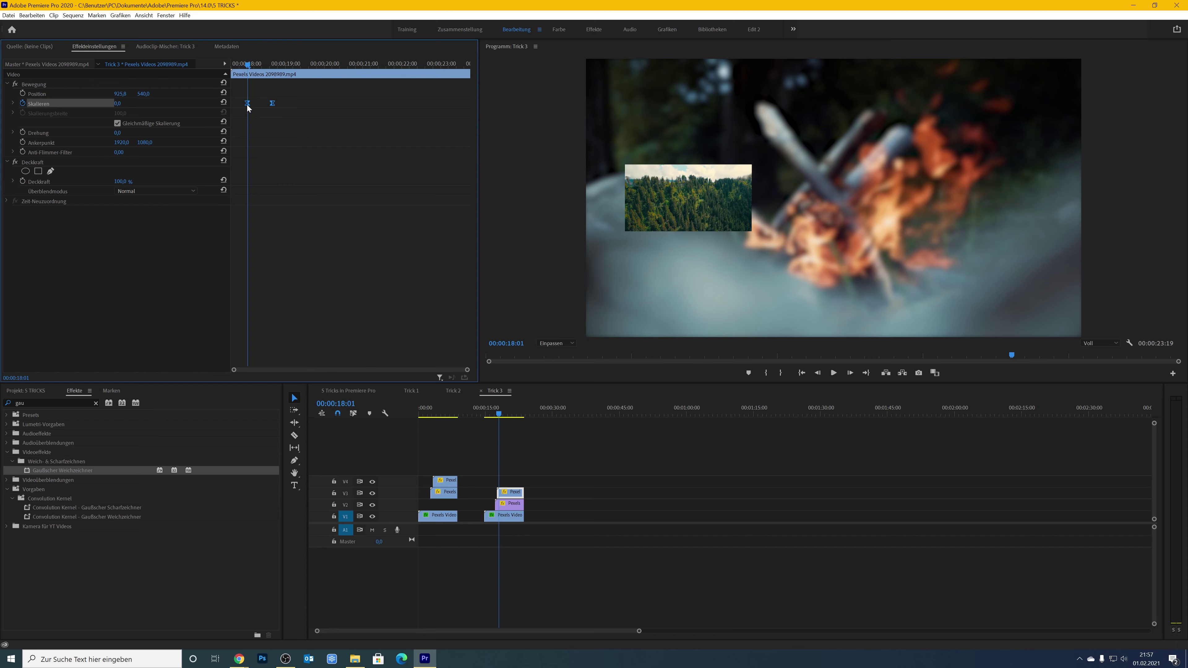
pyautogui.moveTo(248, 106); pyautogui.dragTo(232, 108)
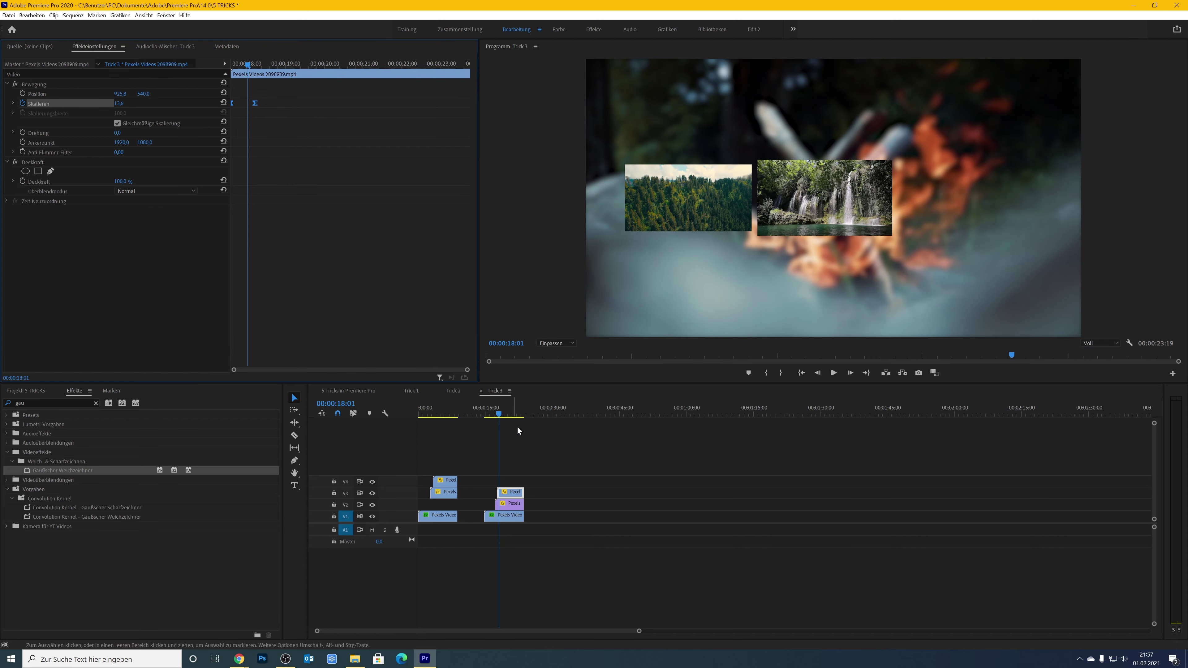
pyautogui.click(492, 415)
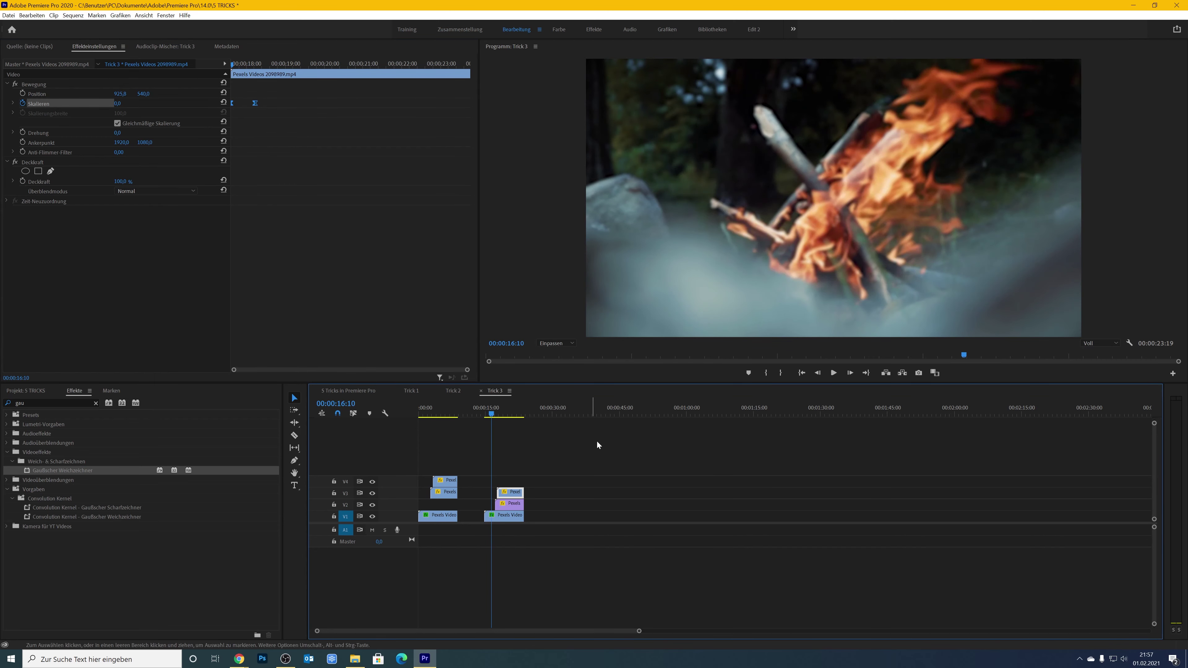
pyautogui.press('space')
pyautogui.press('space')
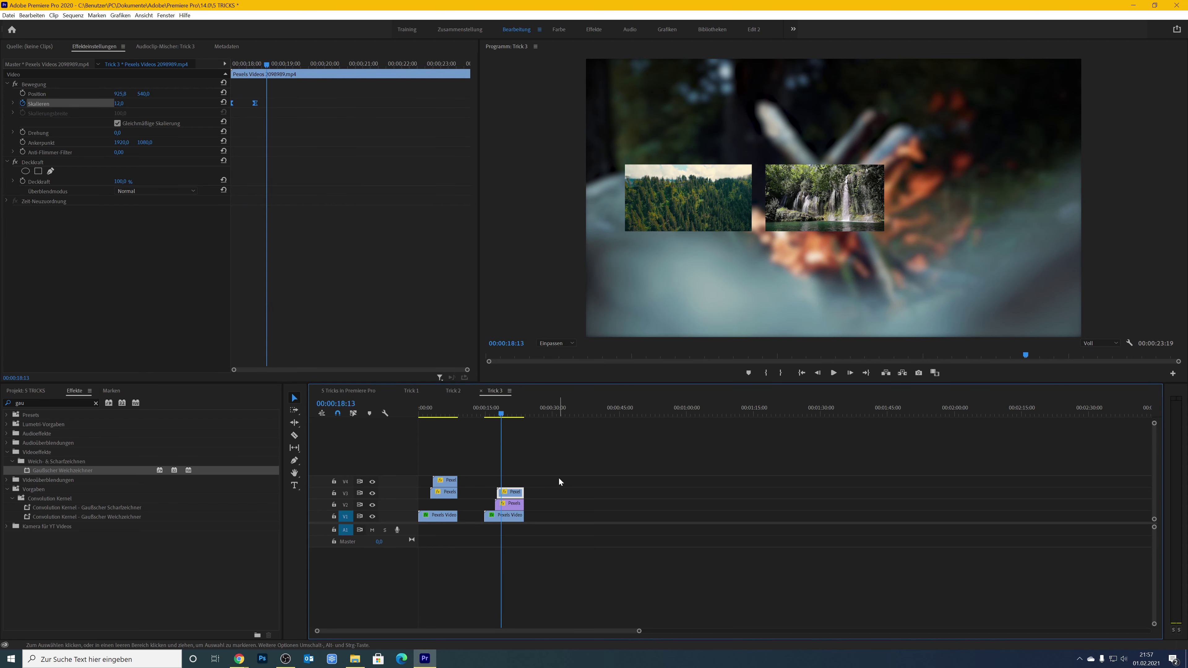
pyautogui.click(444, 482)
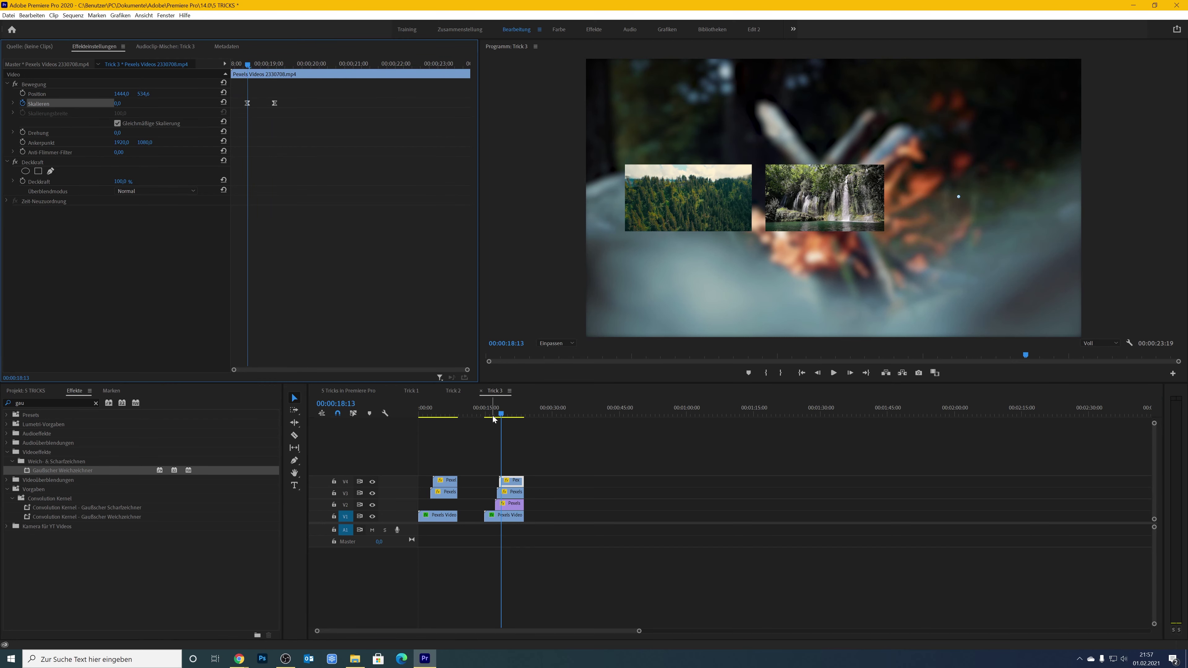
# - Check the timing from 00:00:15:09 and shift the V4 inset's scale keyframes earlier
pyautogui.moveTo(492, 418); pyautogui.dragTo(488, 416)
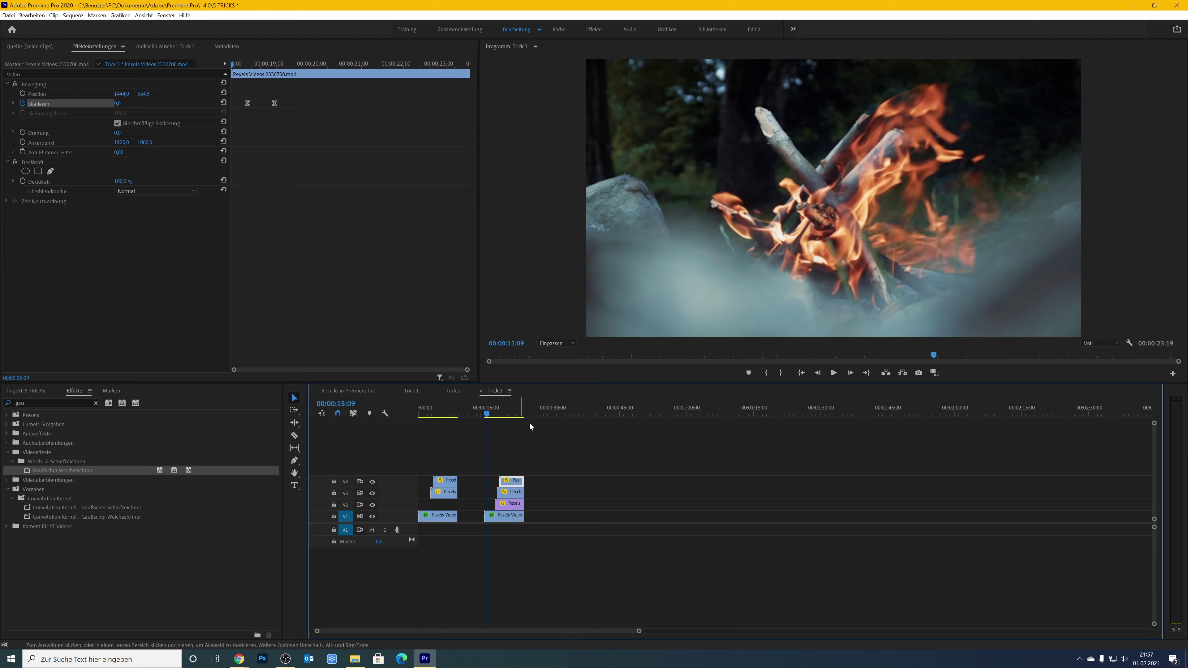
pyautogui.press('space')
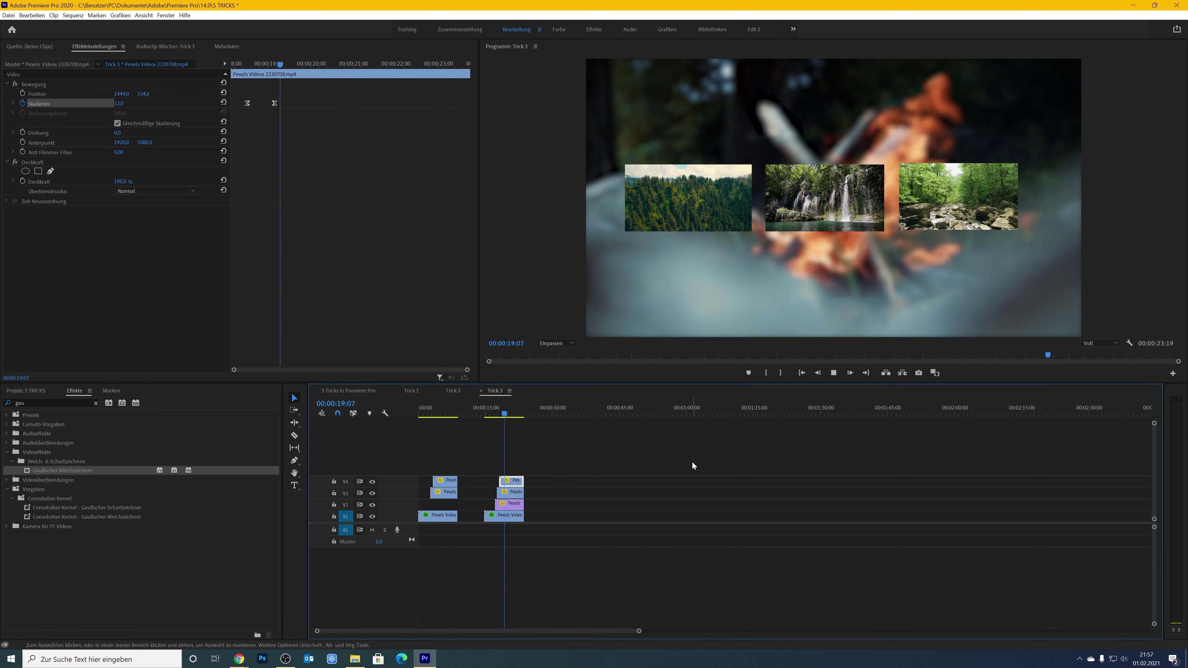
pyautogui.press('space')
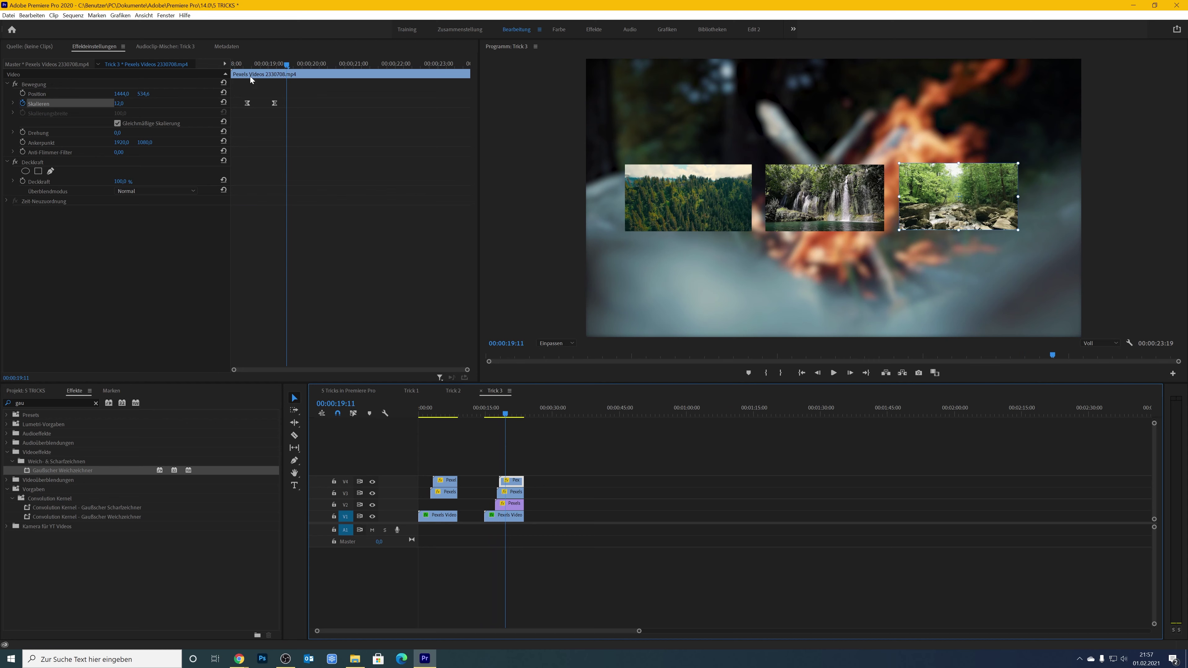
pyautogui.click(266, 112)
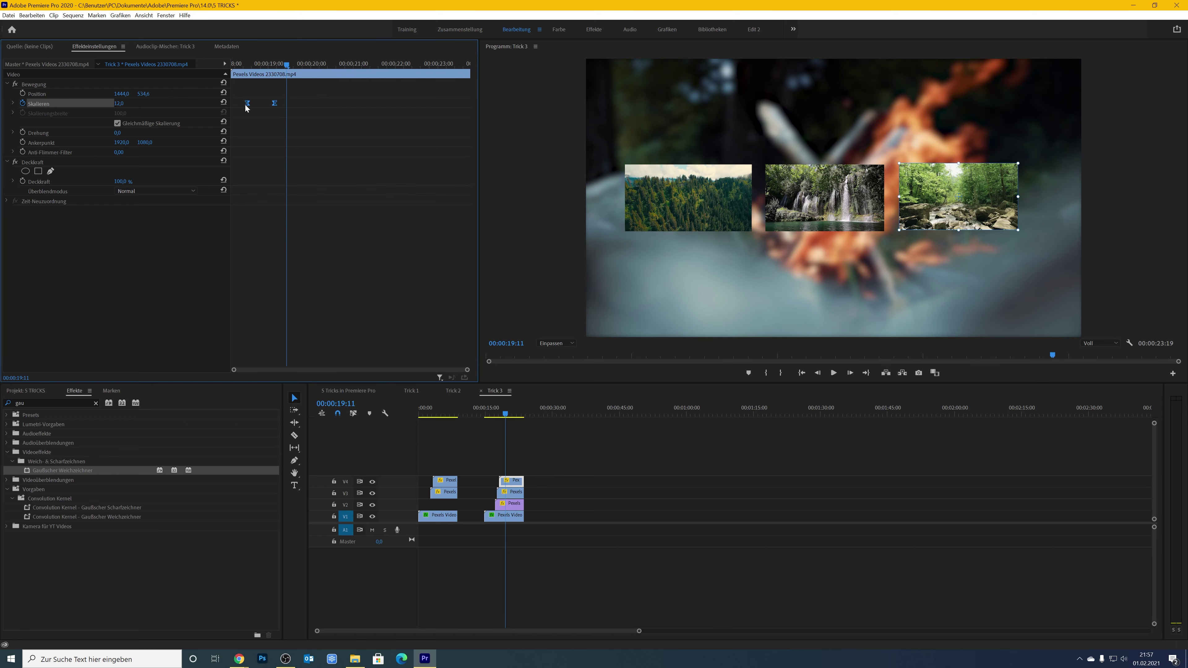
pyautogui.moveTo(247, 108); pyautogui.dragTo(233, 110)
# - Preview the three staggered pop-in insets, then open the nested Trick 4 sequence
pyautogui.click(488, 412)
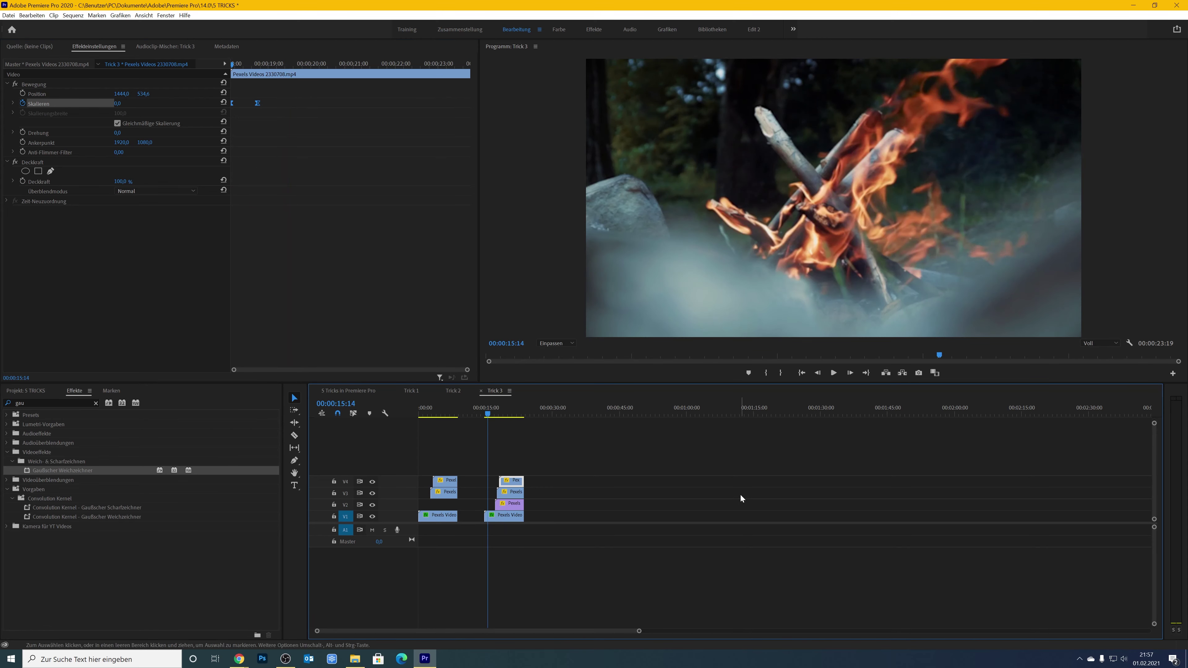
pyautogui.press('space')
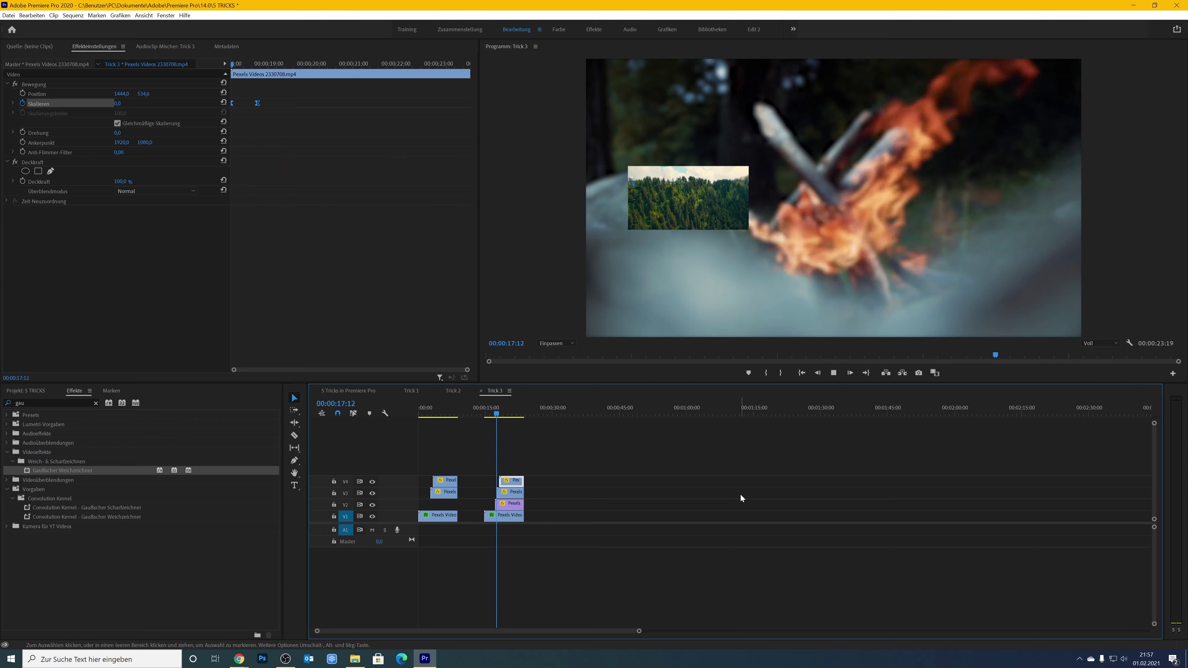
pyautogui.press('space')
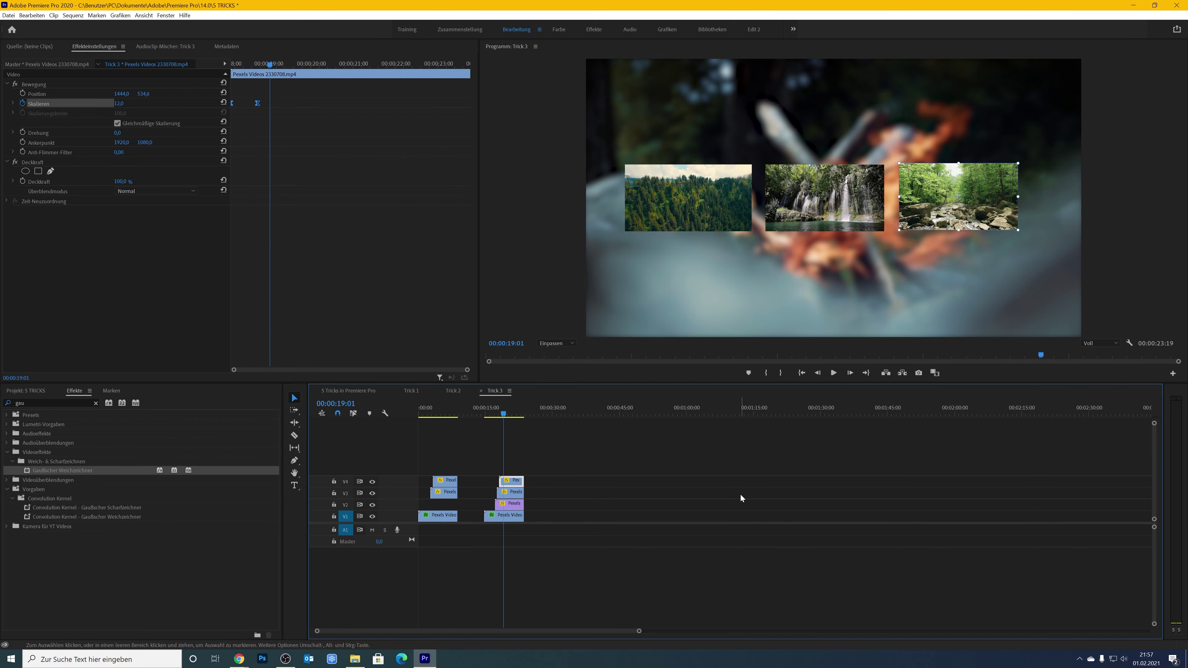
pyautogui.press('space')
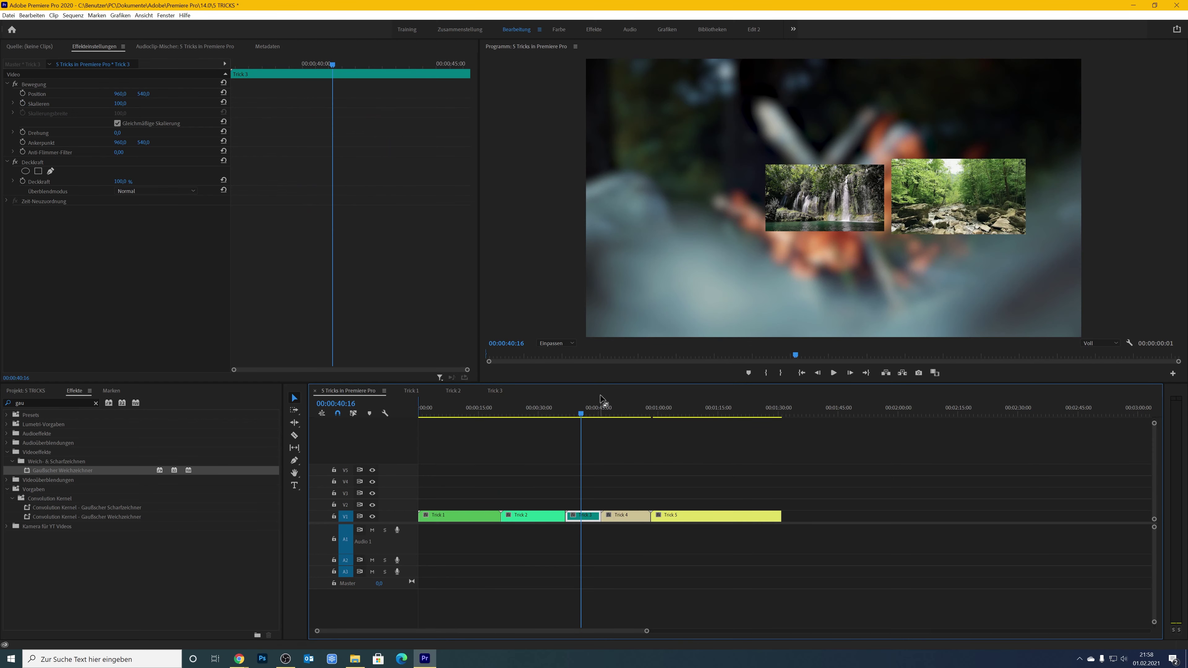
pyautogui.click(622, 416)
pyautogui.doubleClick(626, 515)
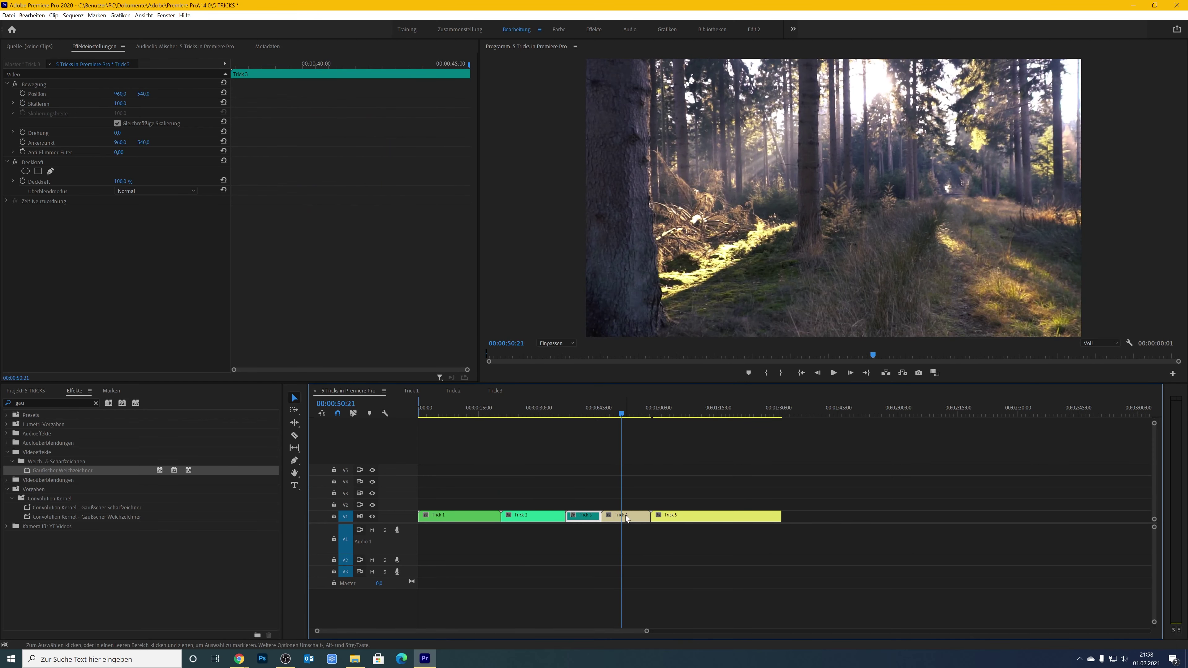
# - Play through the Trick 4 sequence to review its stacked video.mp4 and video (1).mp4 clips
pyautogui.press('space')
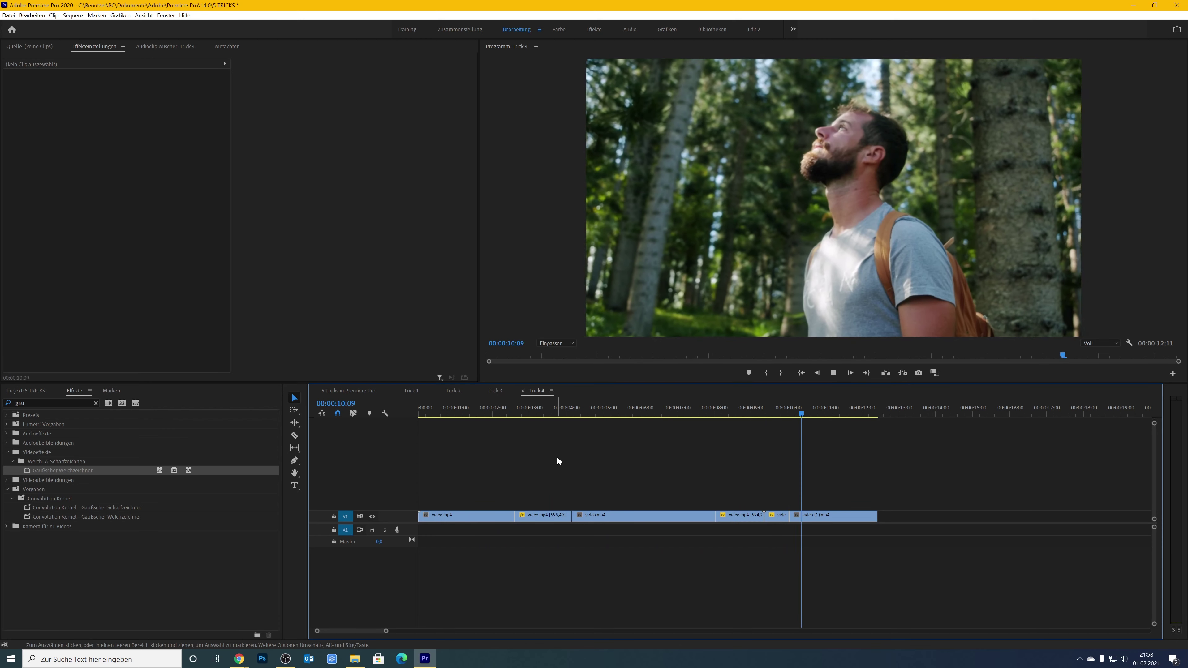
pyautogui.press('space')
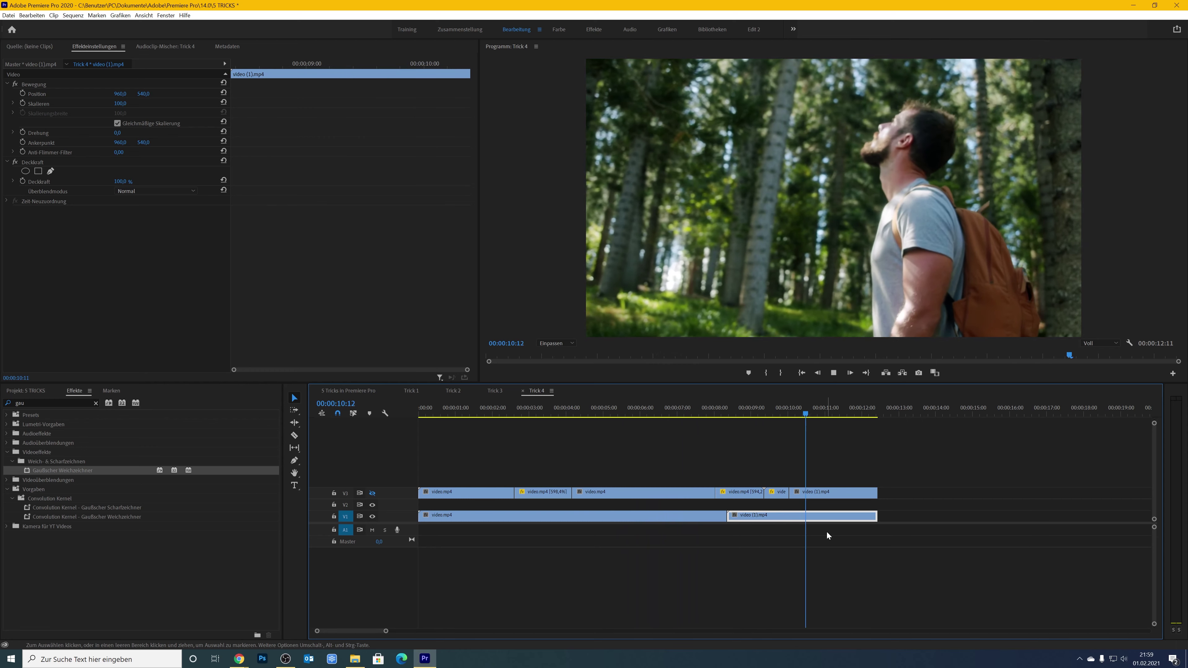
pyautogui.press('space')
# - Trim the end of the bottom clip in the Trick 4 timeline
pyautogui.moveTo(878, 526); pyautogui.dragTo(883, 525)
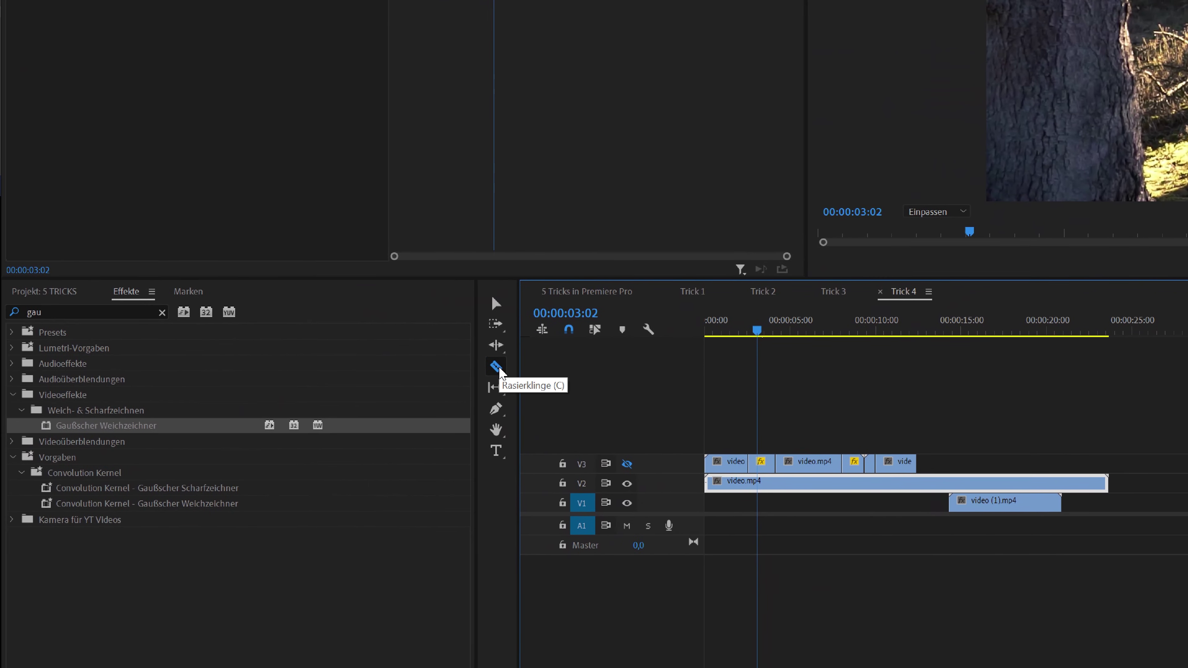
pyautogui.click(497, 360)
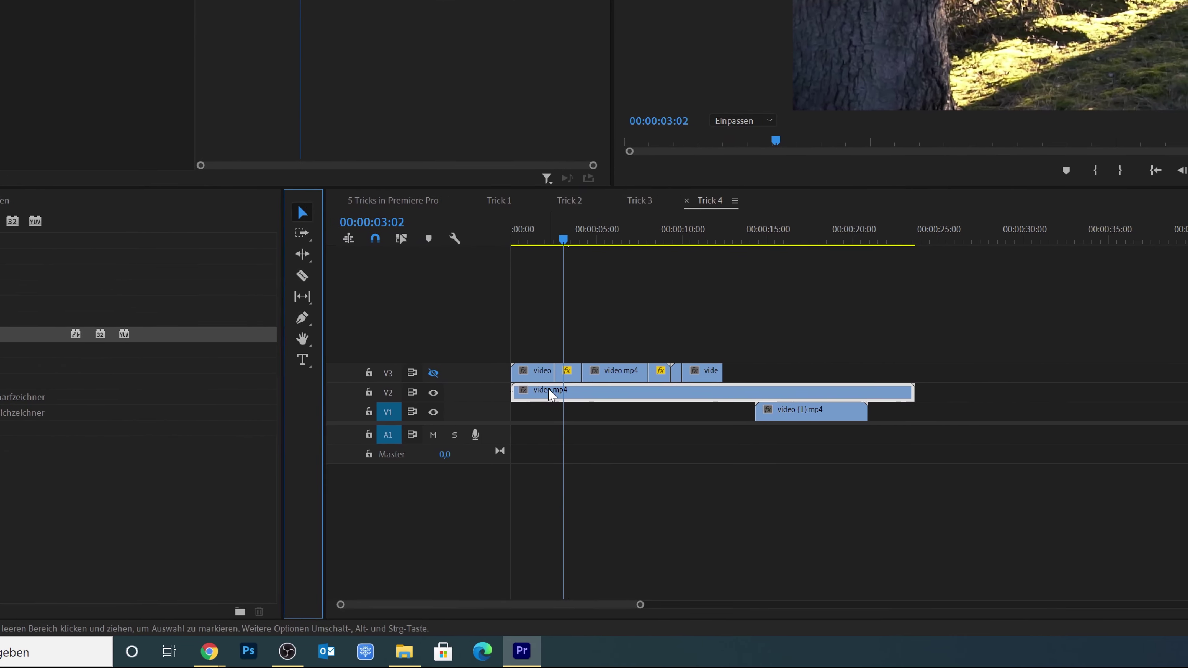
pyautogui.moveTo(535, 394); pyautogui.dragTo(534, 395)
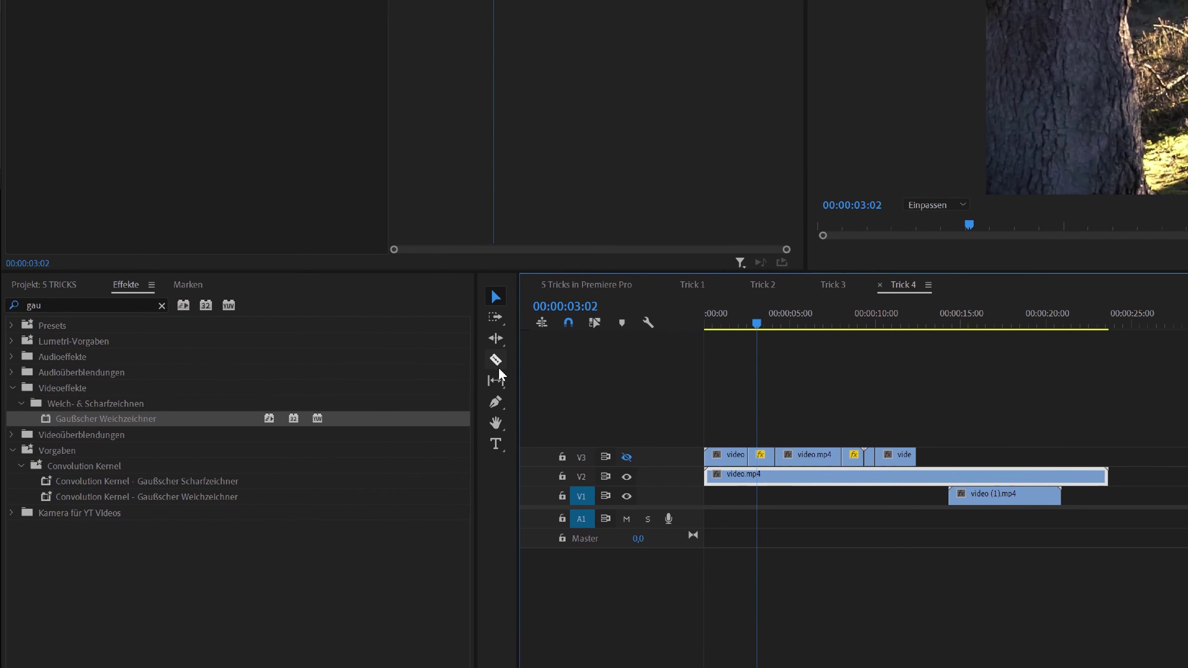
# - Cut the V2 video.mp4 clip at 00:00:03:02 with the Razor tool
pyautogui.click(304, 276)
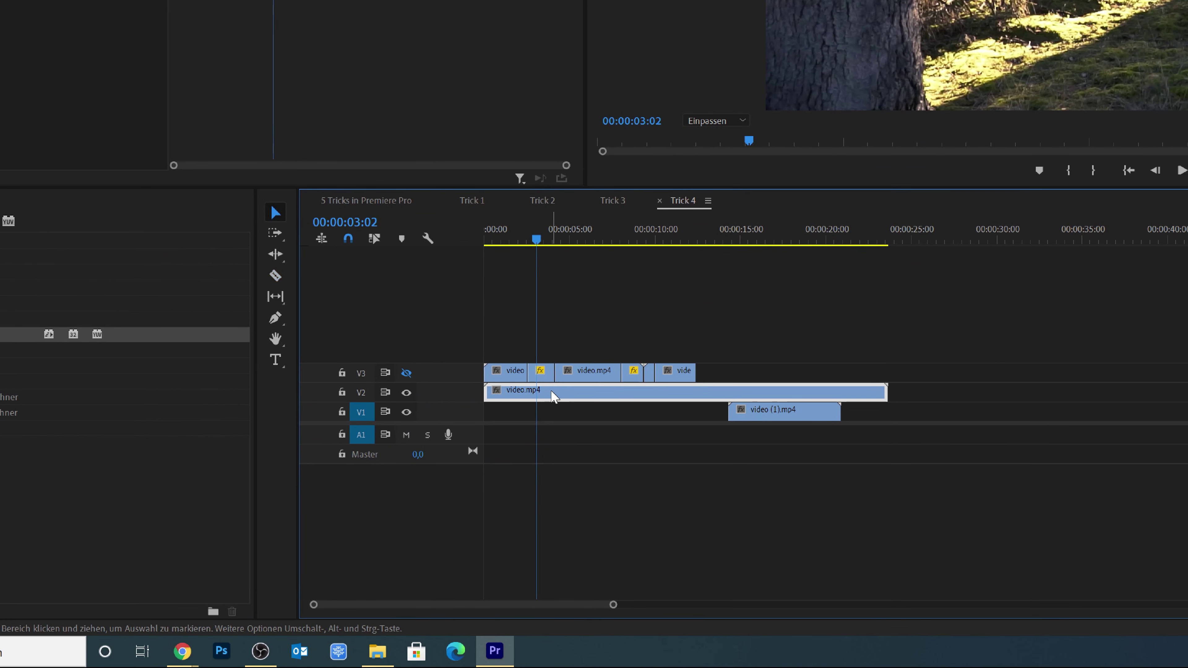
pyautogui.press('c')
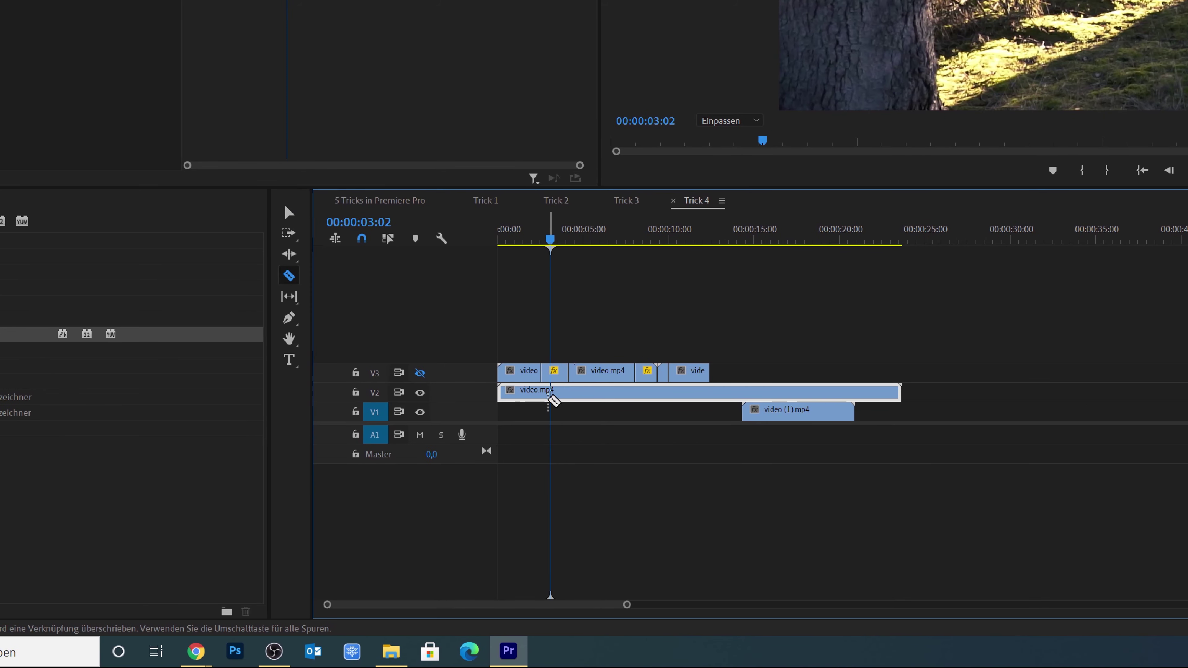
pyautogui.click(550, 397)
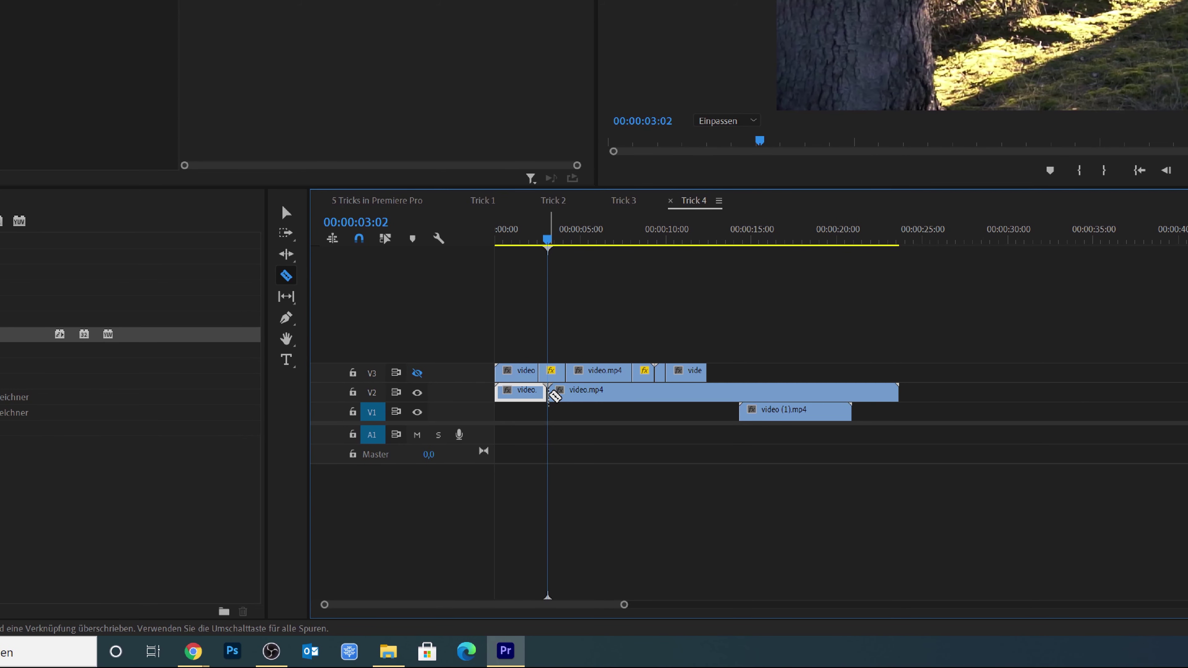
pyautogui.press('v')
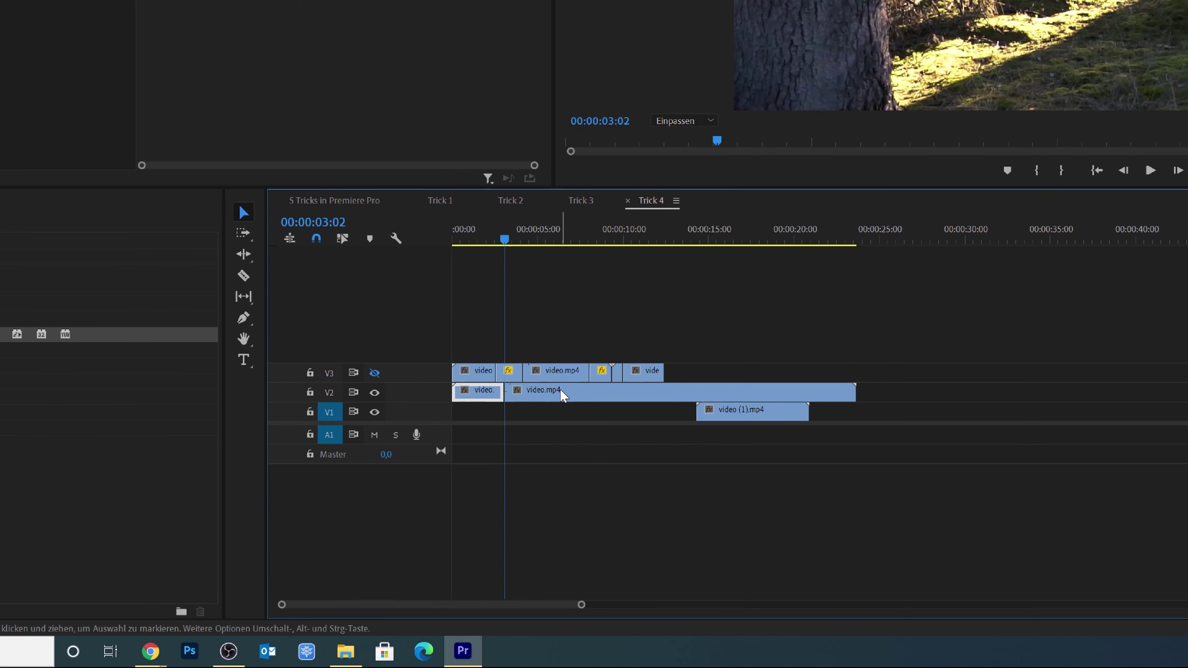
pyautogui.rightClick(561, 393)
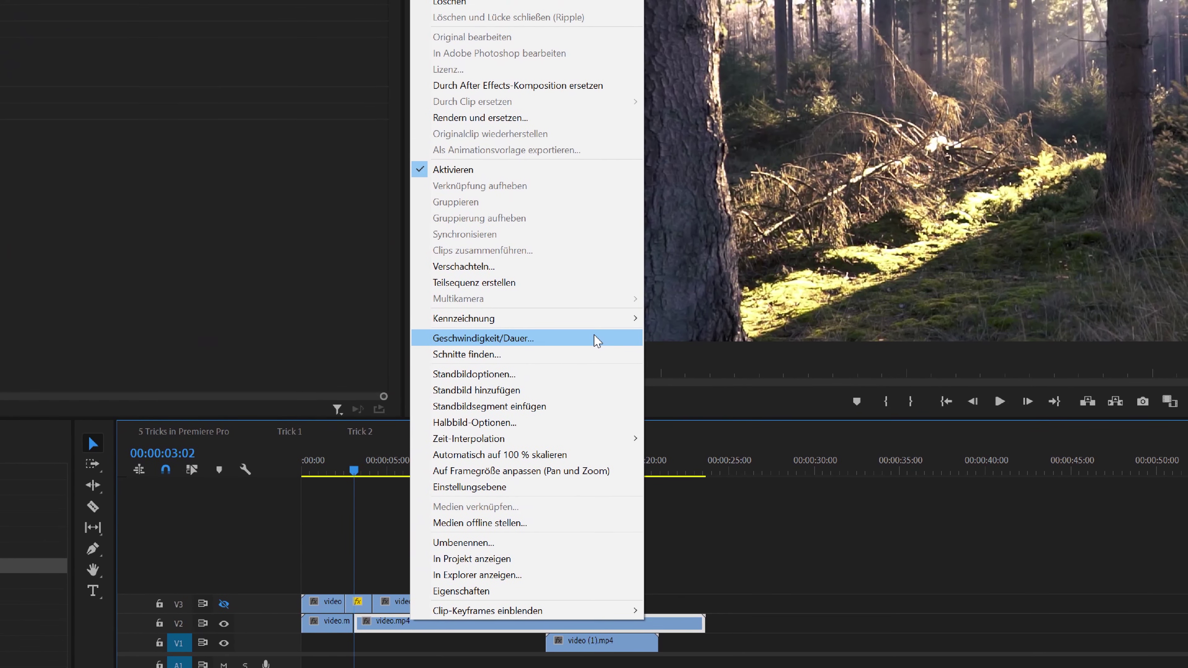
# - Set the V2 video.mp4 clip's speed to 600%
pyautogui.click(709, 151)
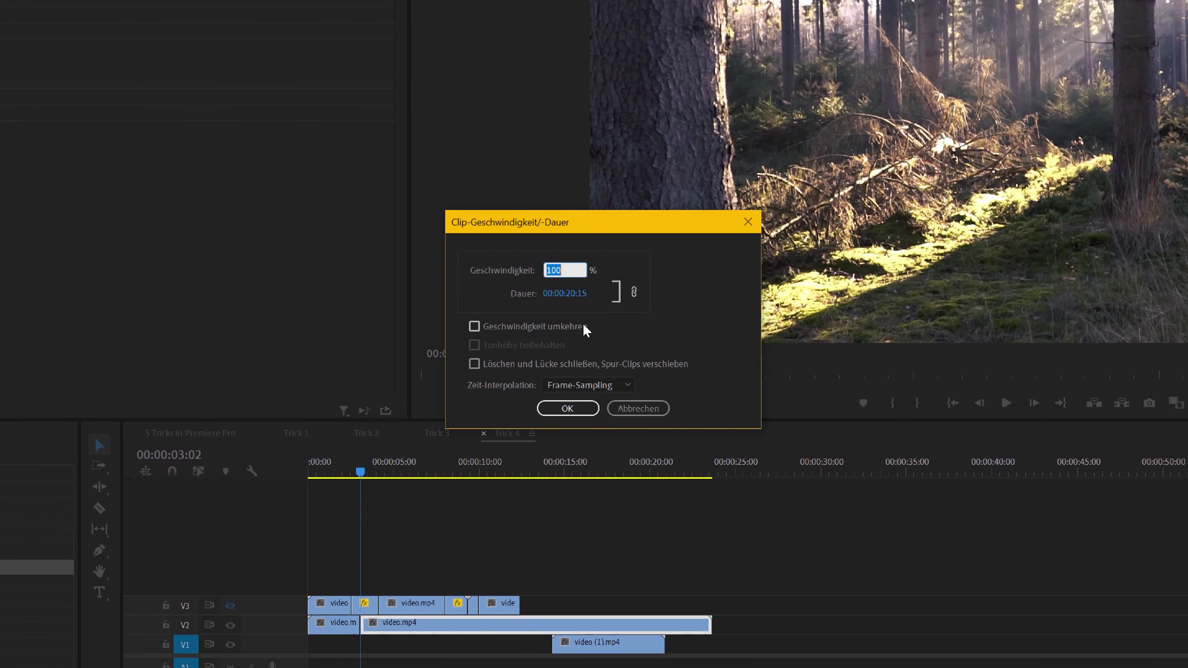
pyautogui.write('6')
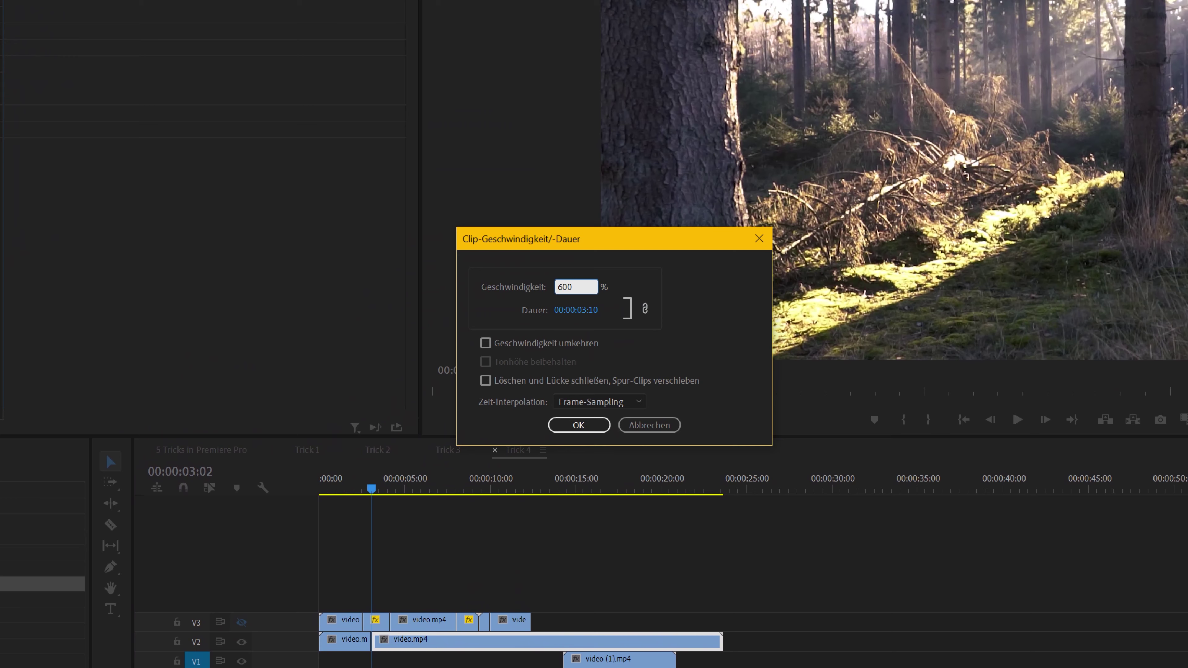
pyautogui.press('Return')
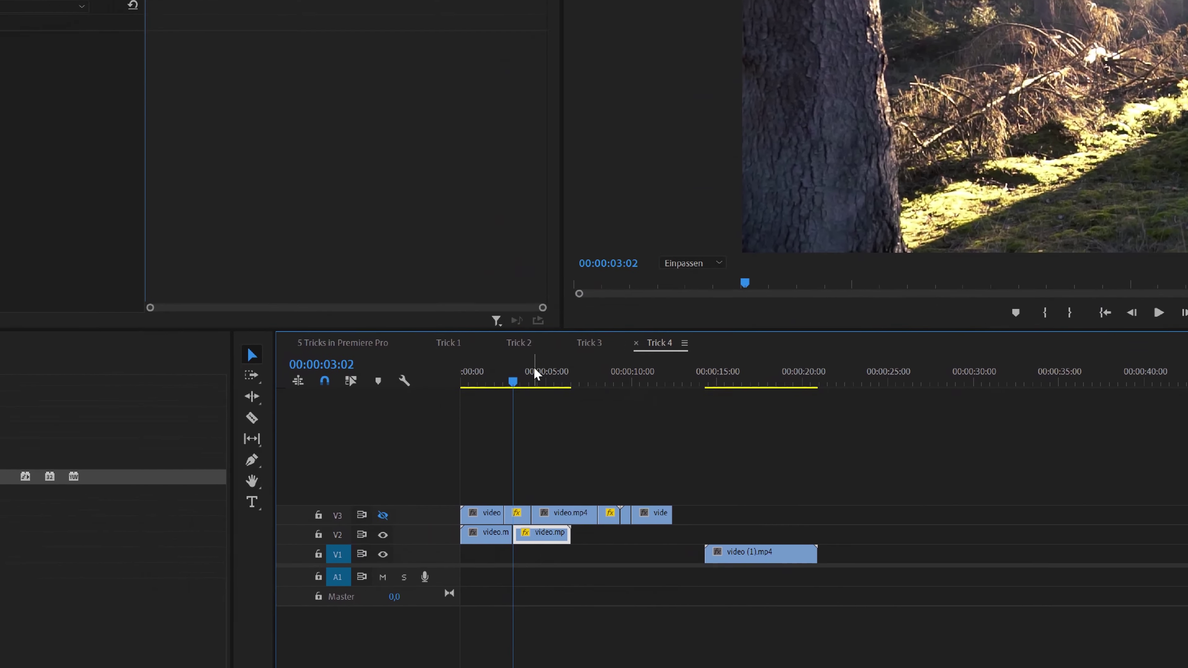
# - Cut the clip at 00:00:05:16 and slow the following piece to 10% speed
pyautogui.moveTo(544, 360); pyautogui.dragTo(585, 348)
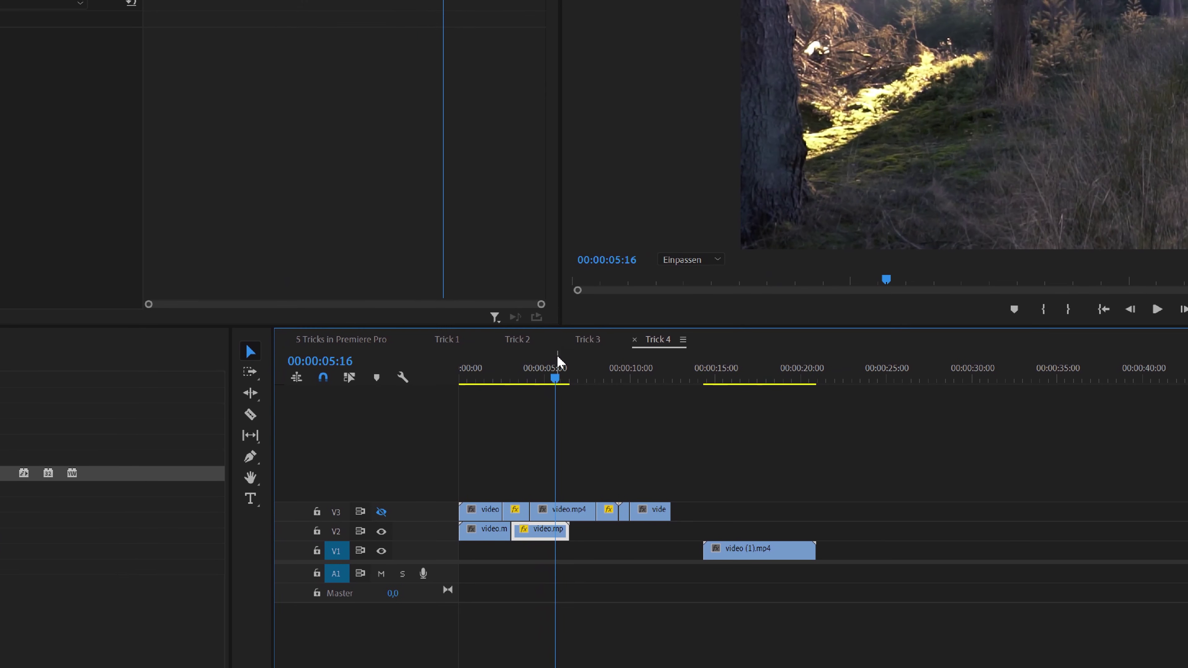
pyautogui.moveTo(556, 361); pyautogui.dragTo(567, 359)
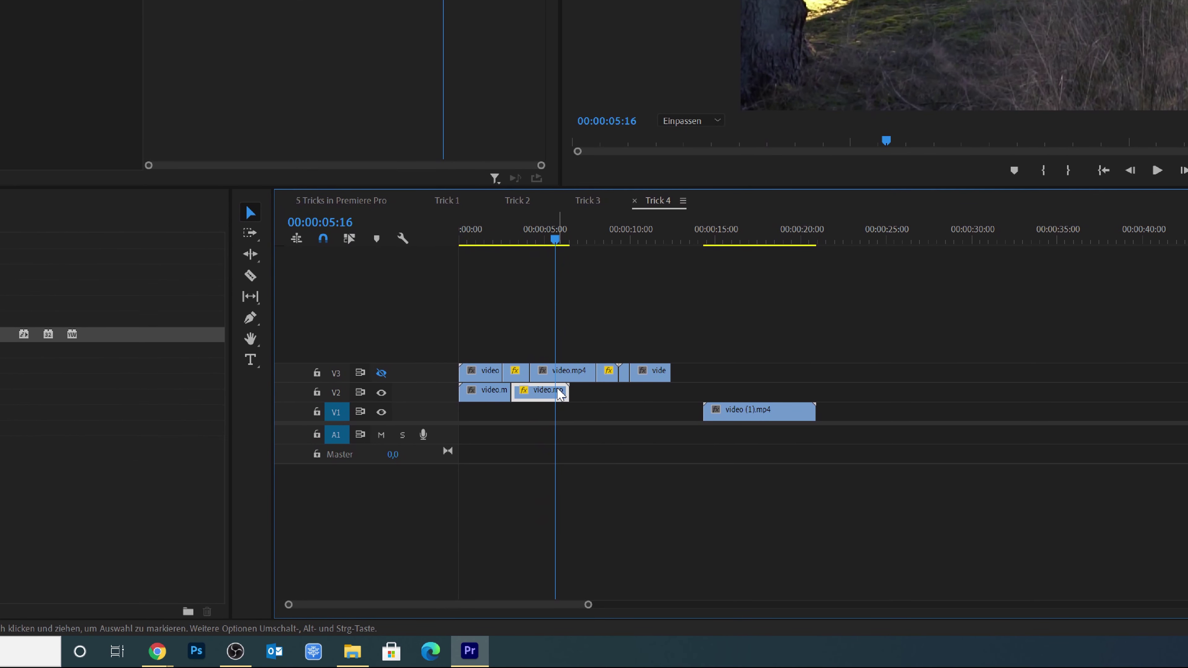
pyautogui.press('c')
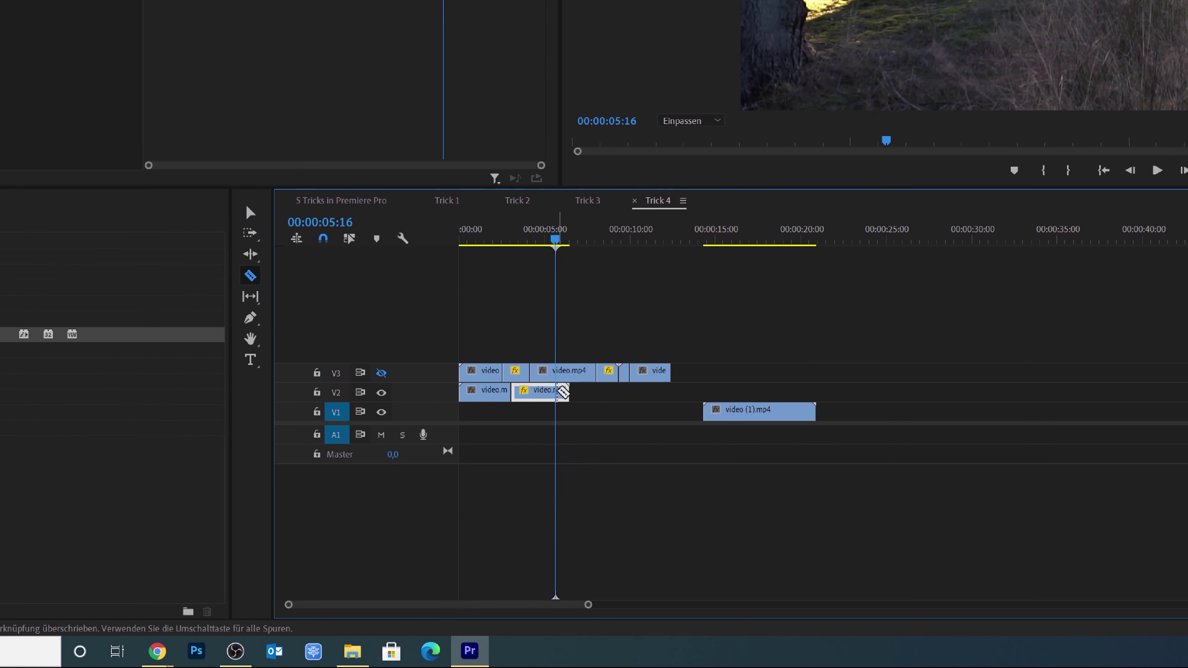
pyautogui.press('v')
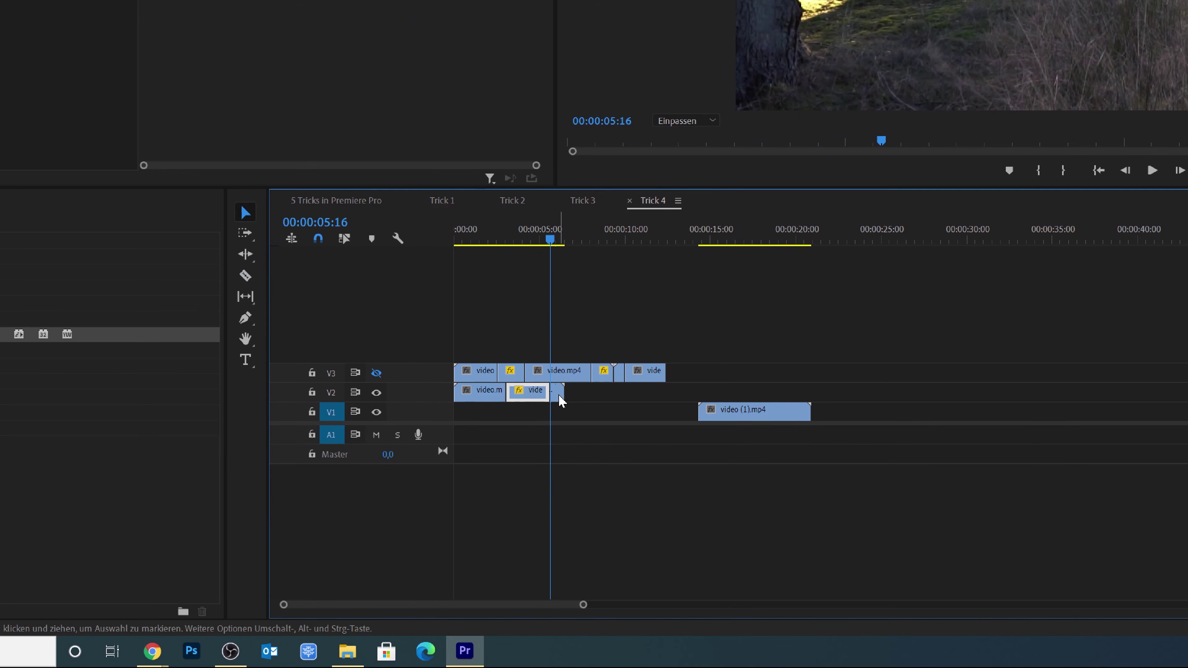
pyautogui.rightClick(560, 400)
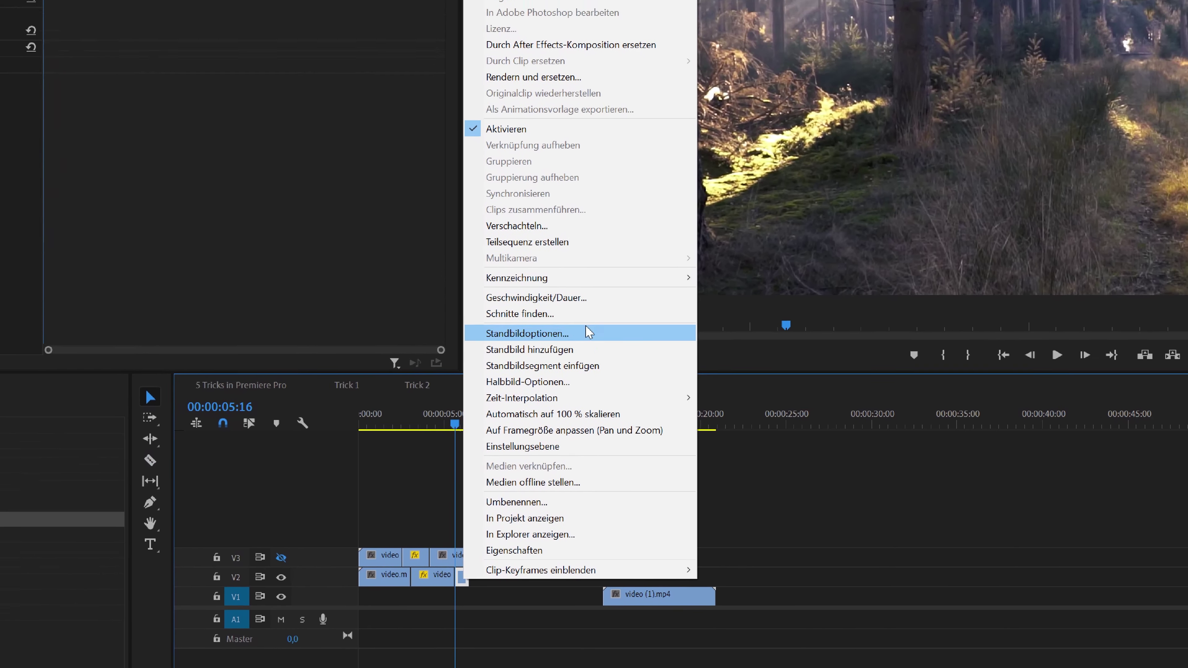
pyautogui.click(585, 335)
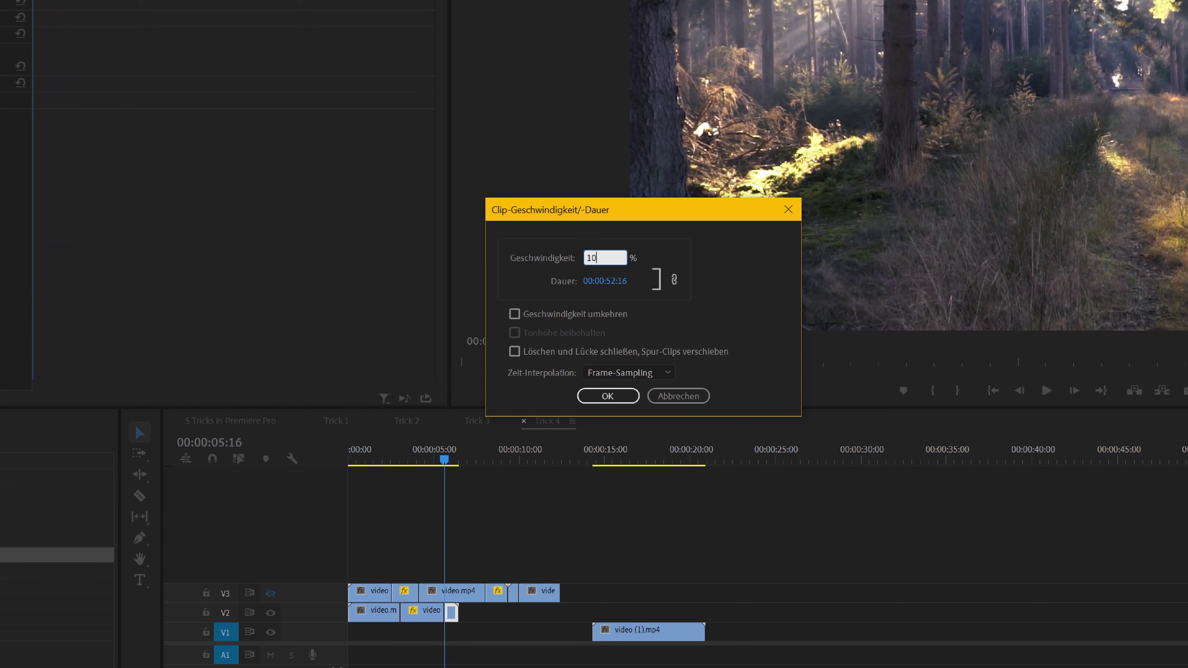
pyautogui.press('Return')
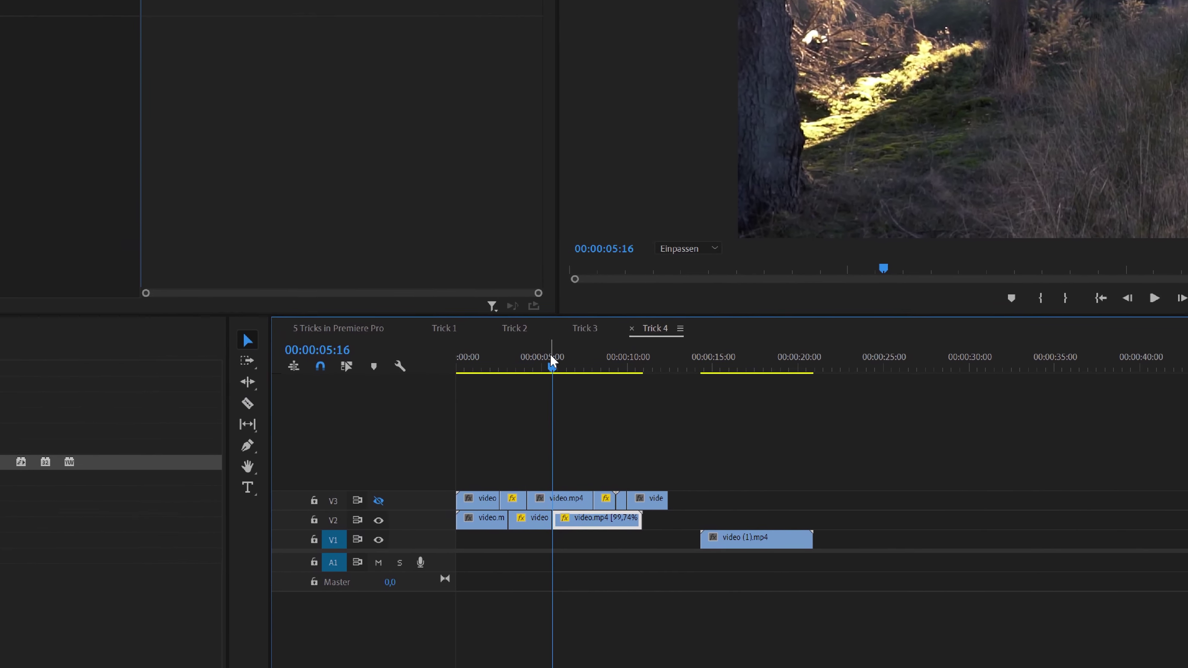
# - Cut the V2 clip at 00:00:08:12 and speed the last piece up to 1000%
pyautogui.moveTo(552, 360); pyautogui.dragTo(568, 365)
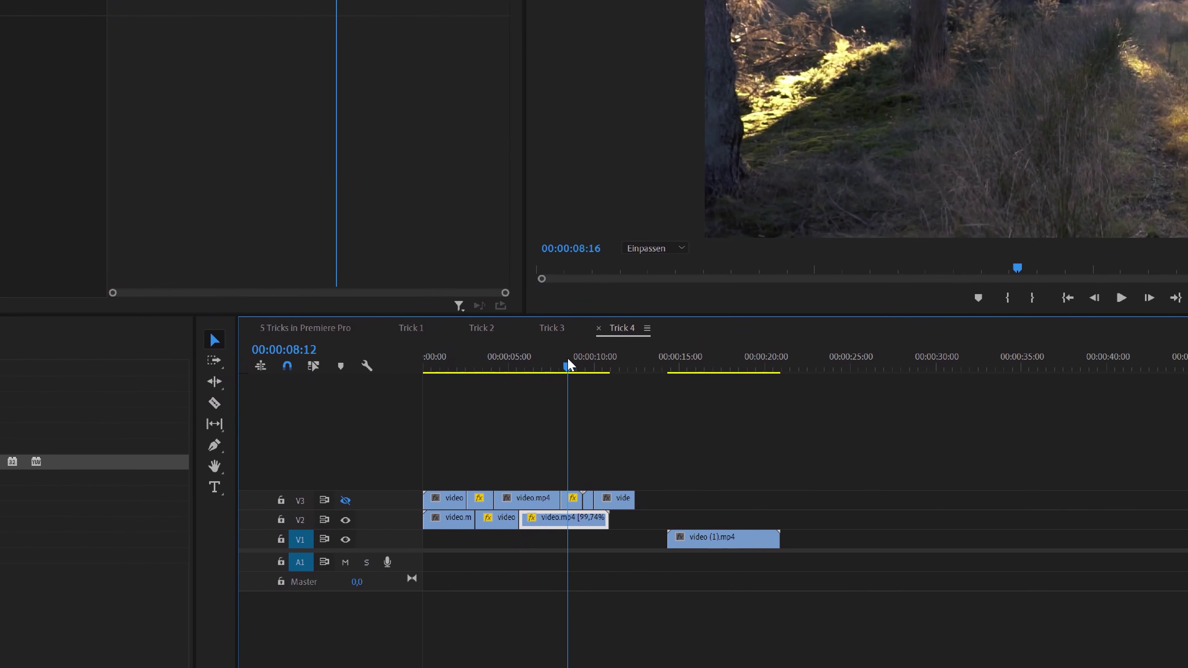
pyautogui.press('c')
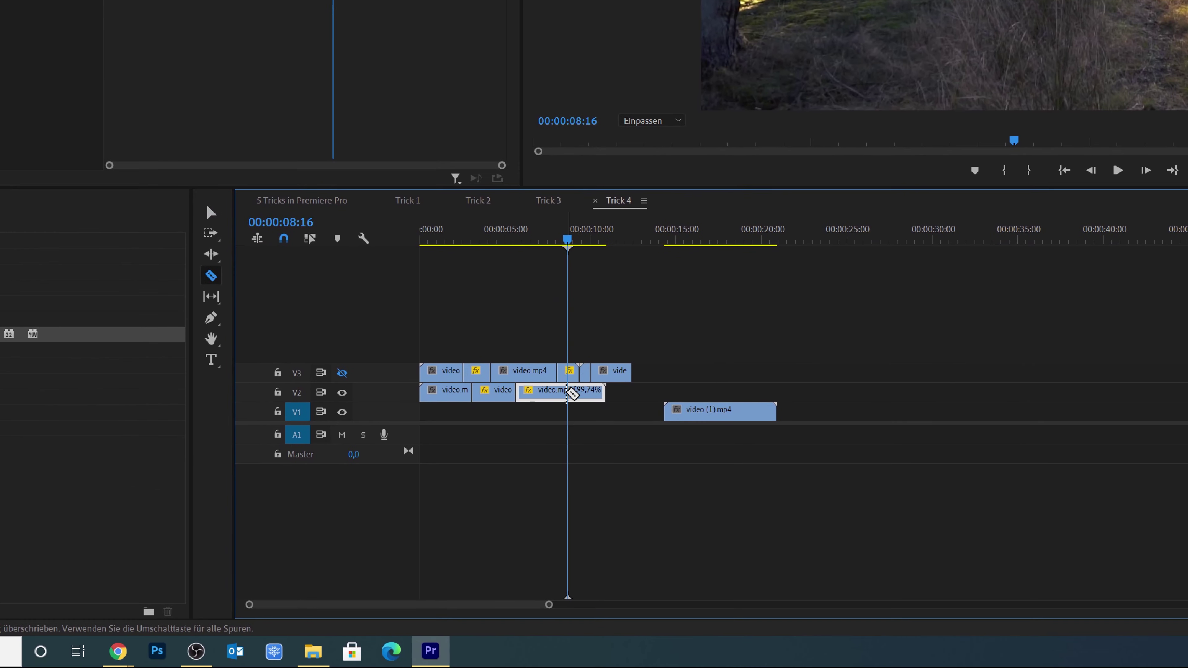
pyautogui.click(567, 392)
pyautogui.press('v')
pyautogui.rightClick(573, 395)
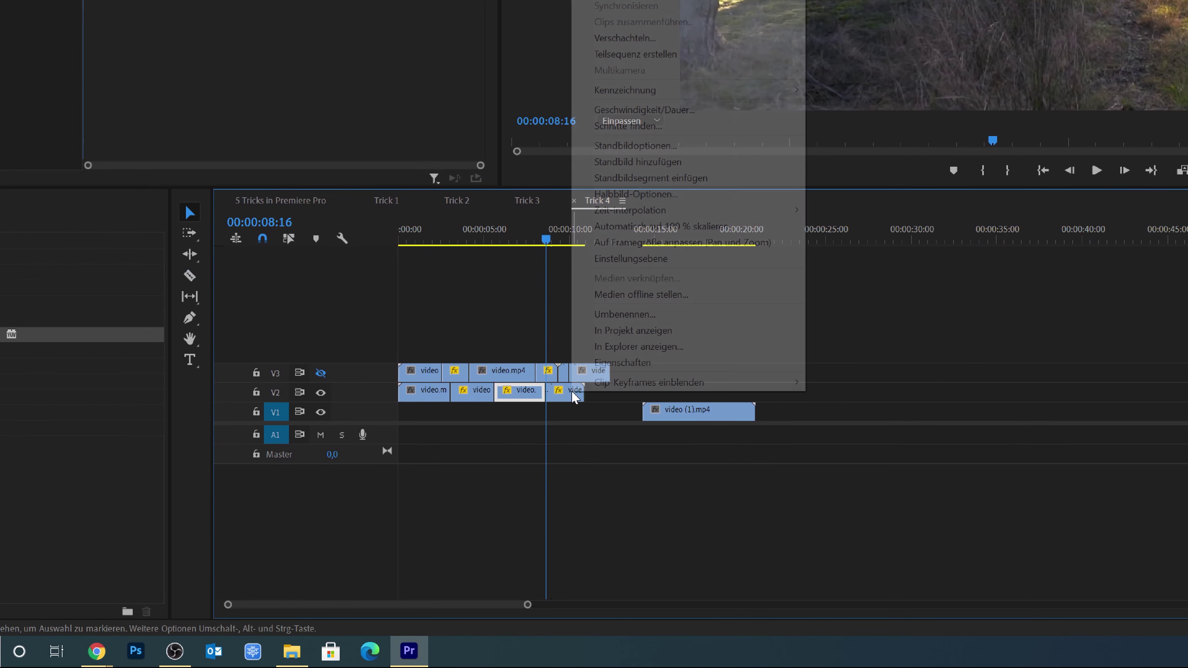
pyautogui.click(597, 336)
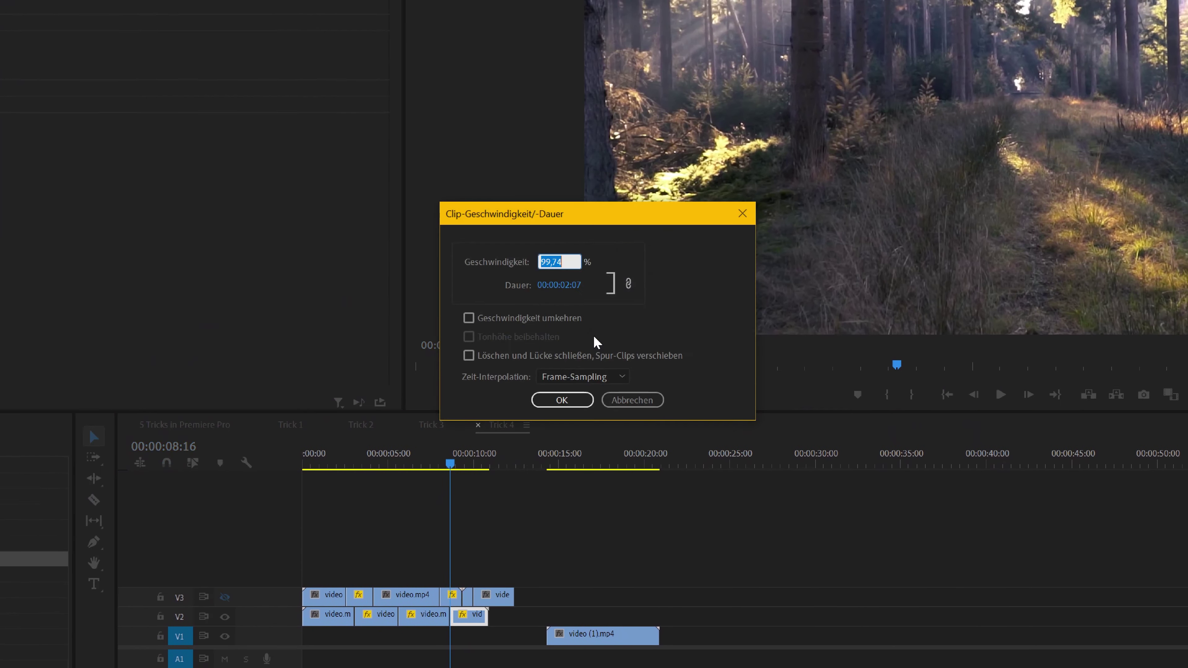
pyautogui.write('1000')
pyautogui.press('Return')
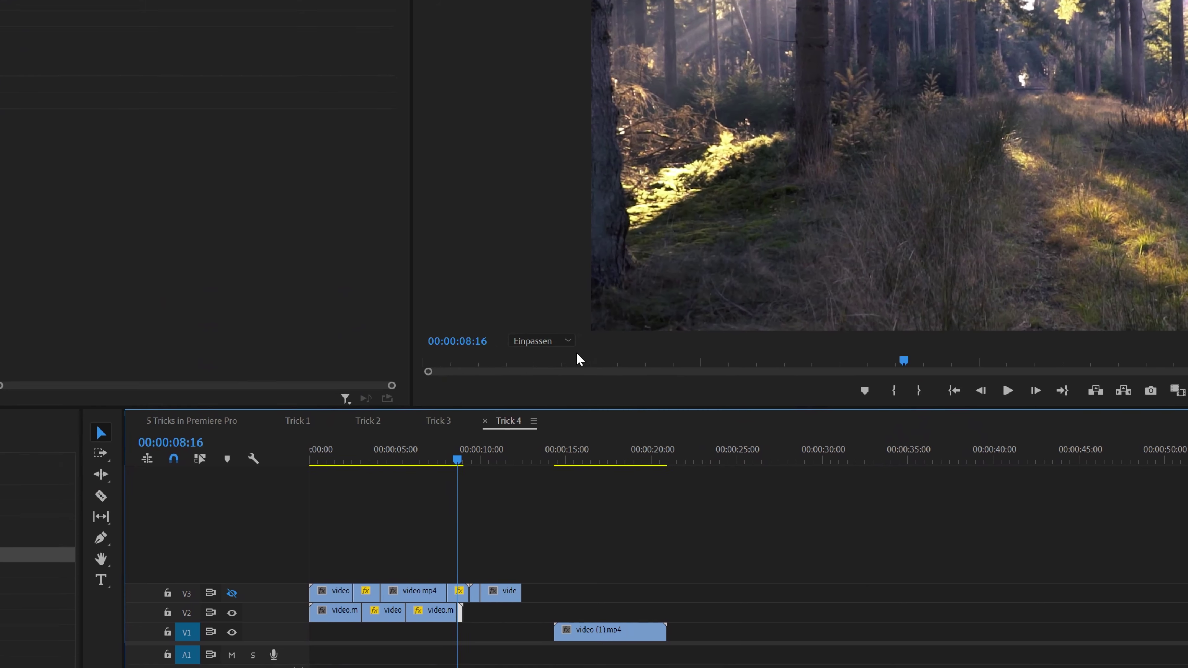
# - Place a copy of video (1).mp4 on V2 and set its speed to 600%
pyautogui.keyDown('alt'); pyautogui.moveTo(591, 410); pyautogui.dragTo(595, 391); pyautogui.keyUp('alt')
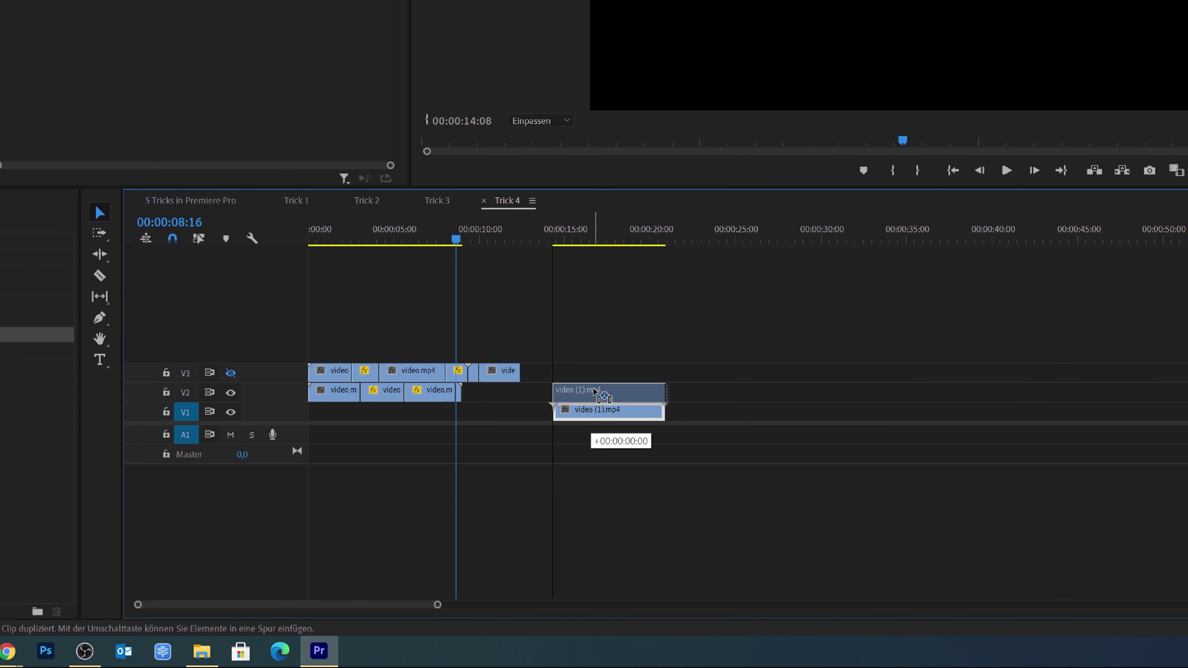
pyautogui.click(553, 238)
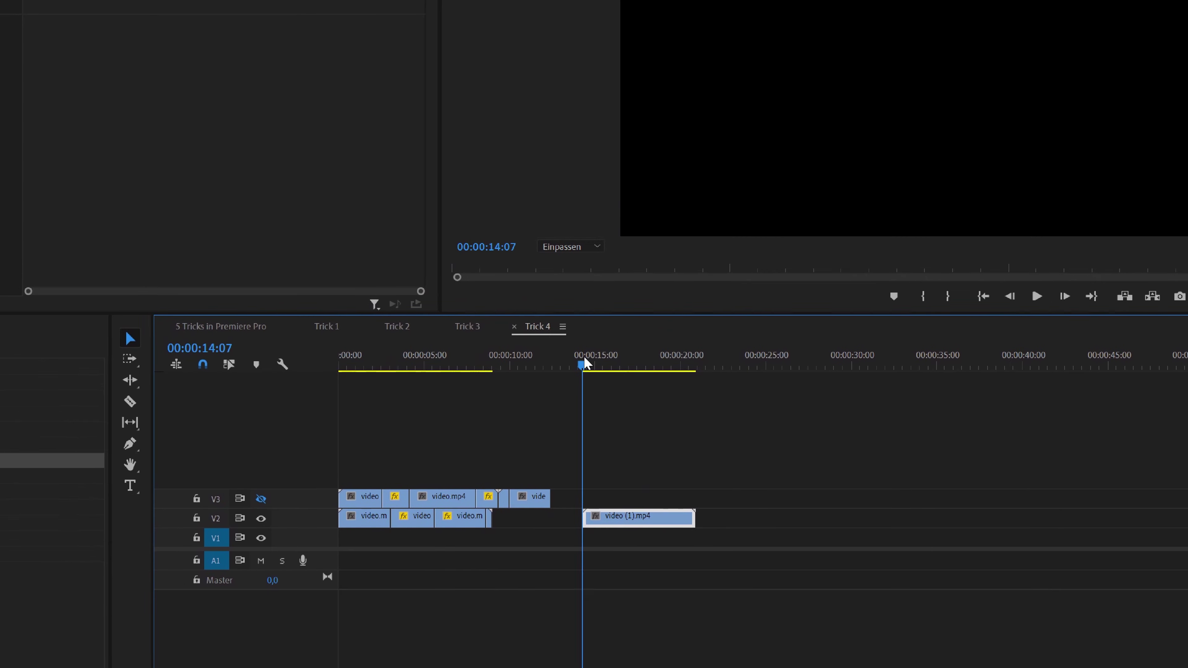
pyautogui.rightClick(590, 392)
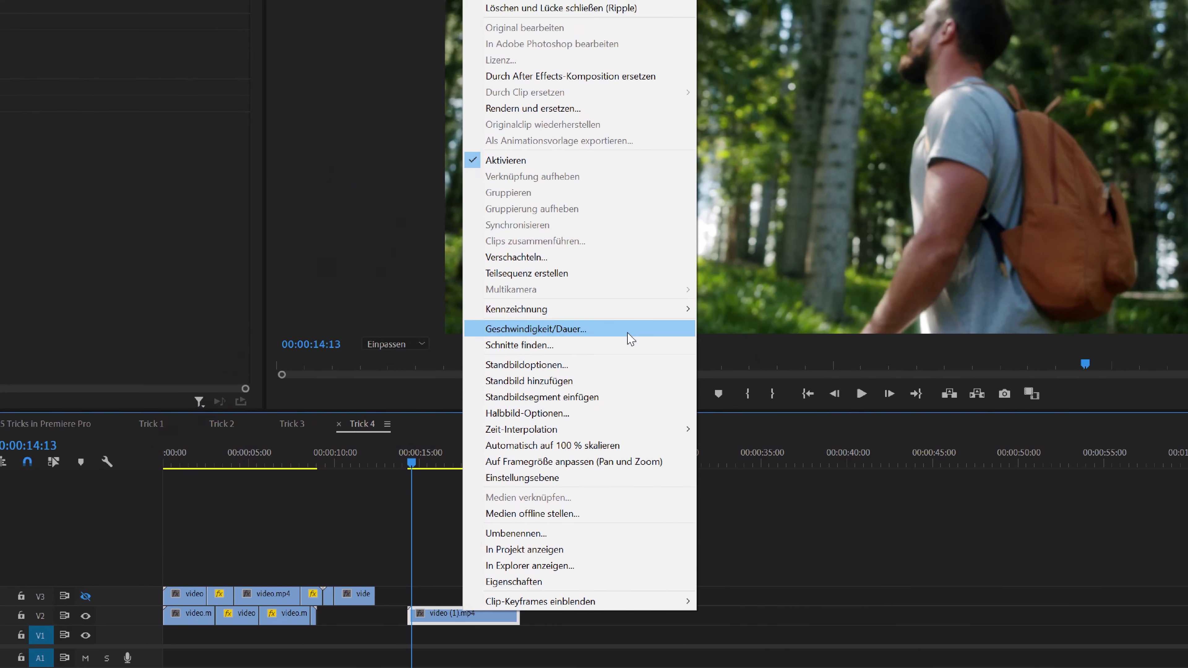
pyautogui.click(767, 105)
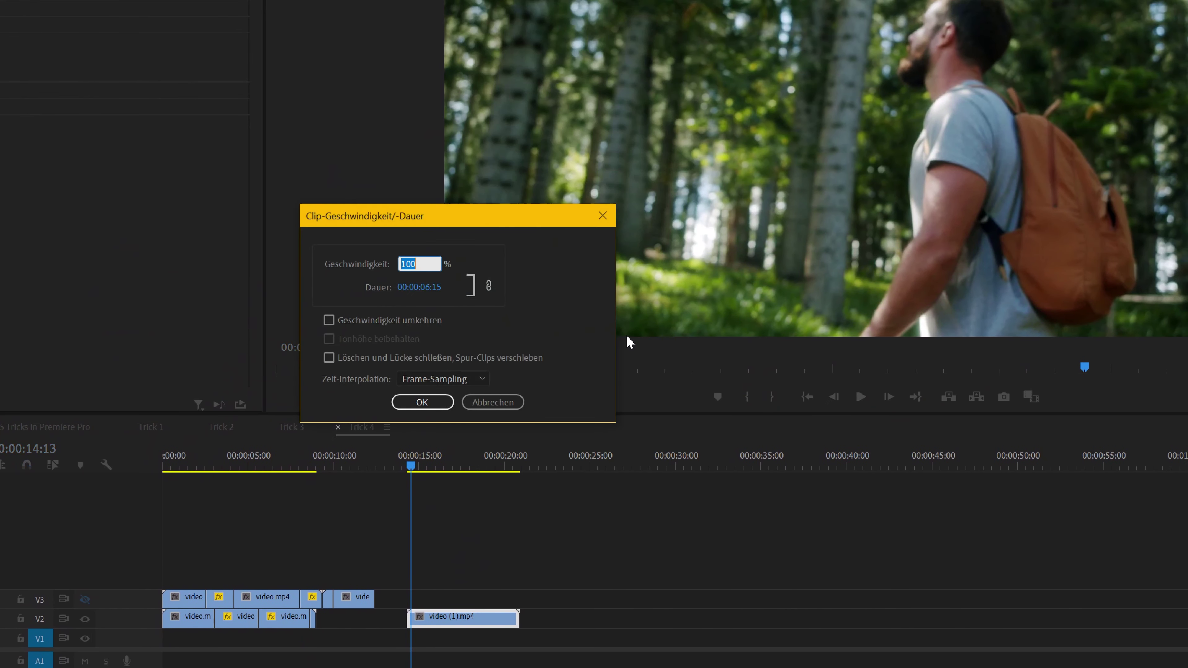
pyautogui.write('600')
pyautogui.press('Return')
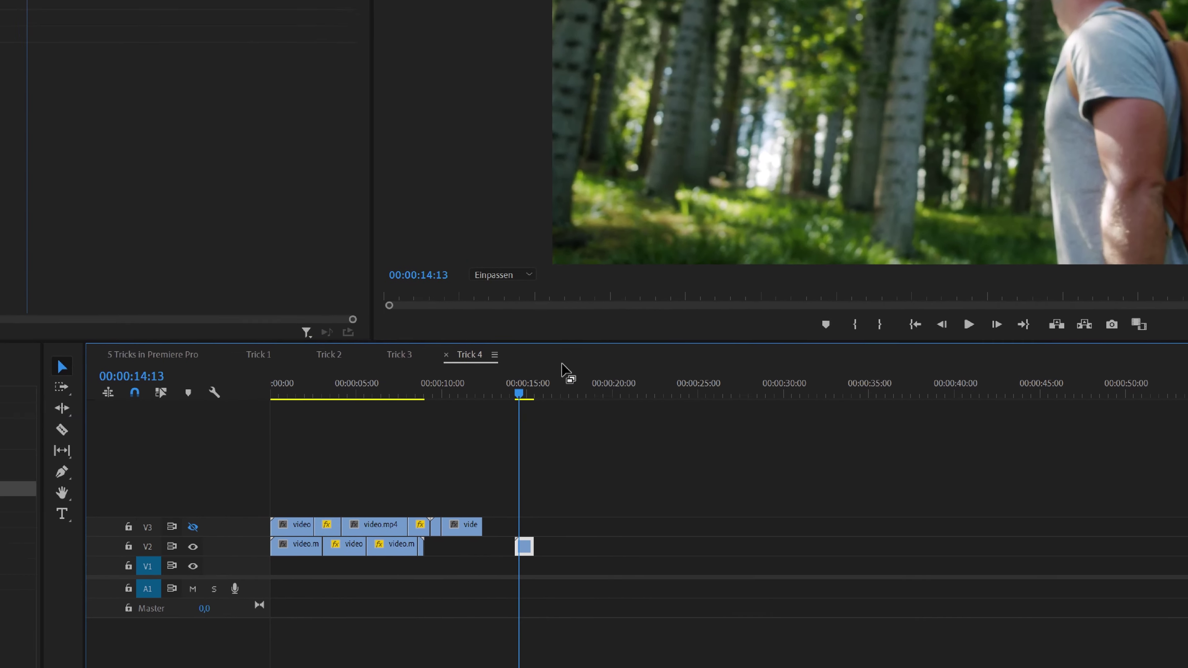
# - Cut the copy at 00:00:14:23 and reset the trailing piece to 100% speed
pyautogui.click(588, 364)
pyautogui.moveTo(588, 366); pyautogui.dragTo(590, 366)
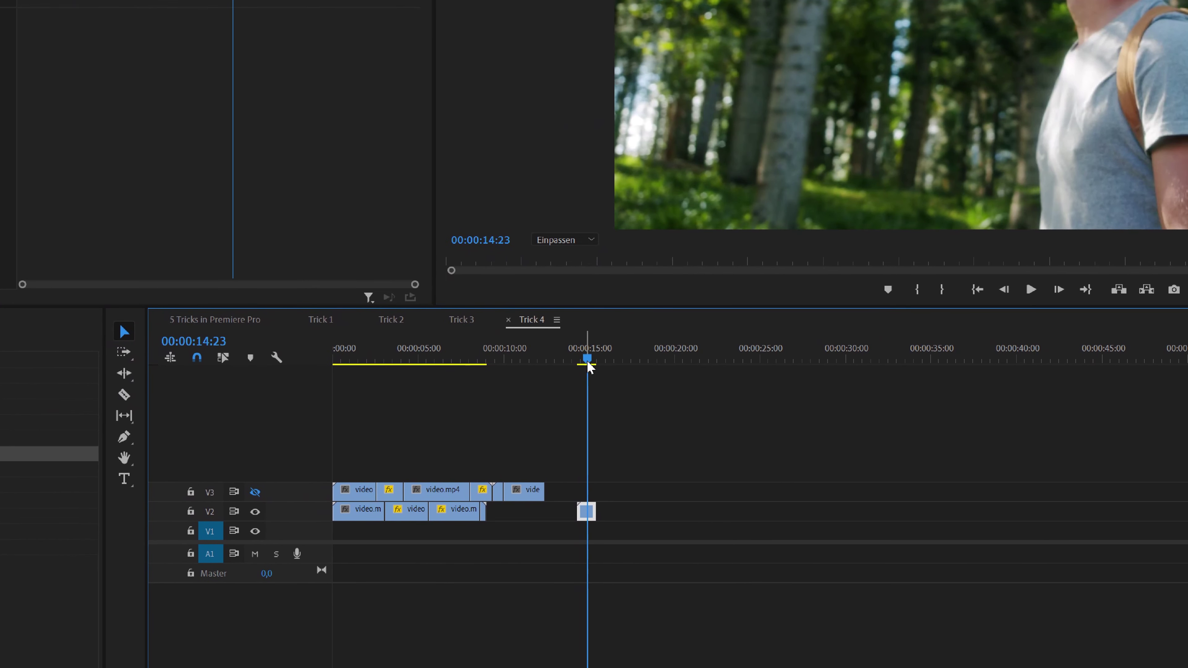
pyautogui.press('c')
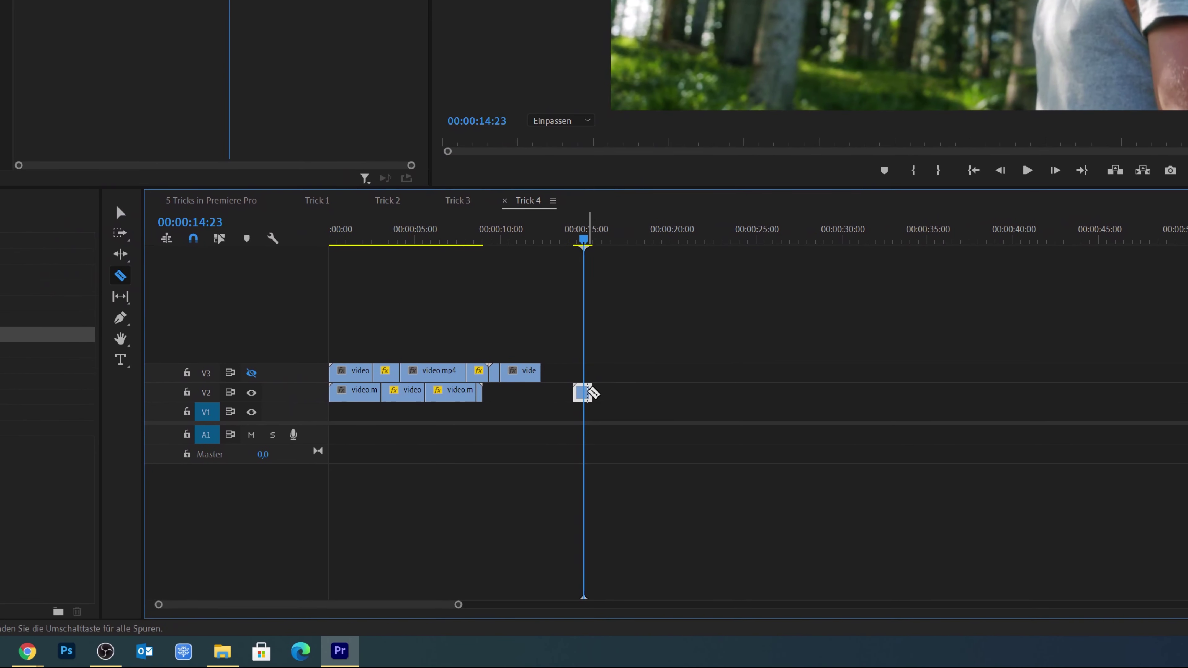
pyautogui.press('v')
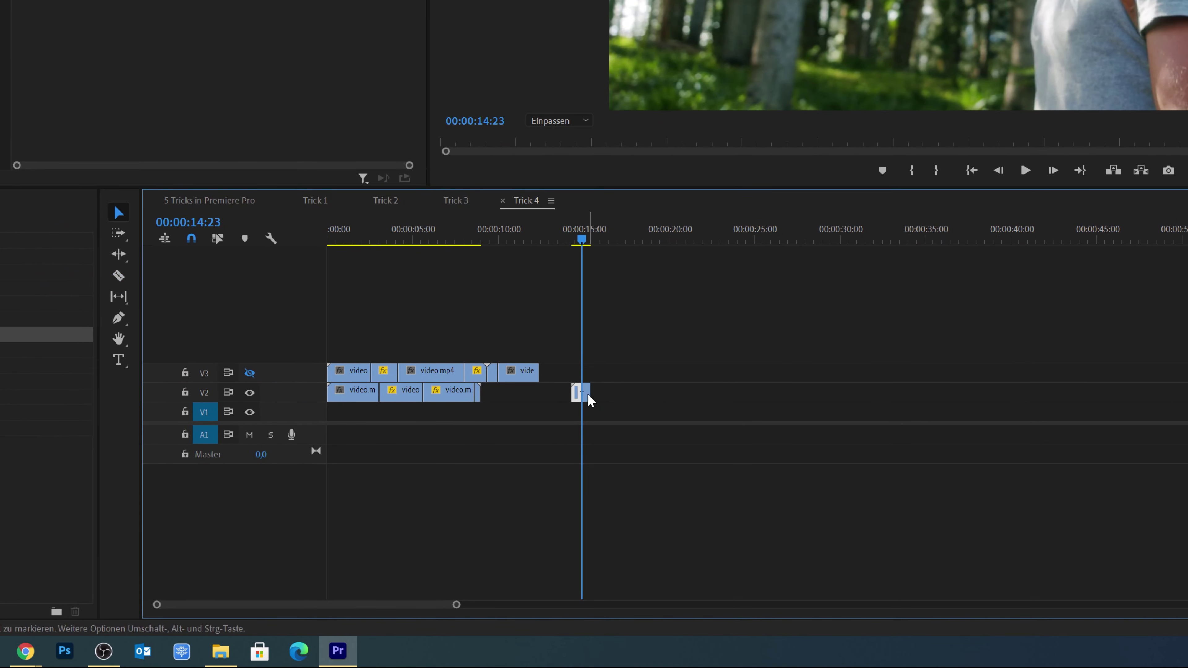
pyautogui.rightClick(588, 394)
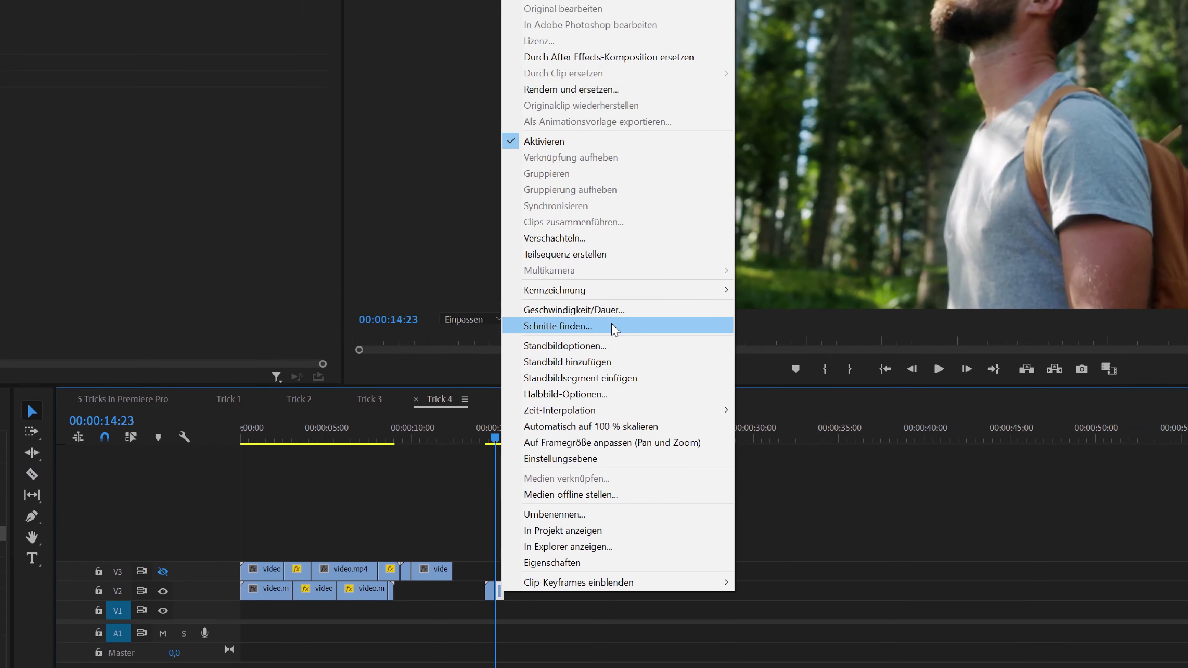
pyautogui.click(615, 307)
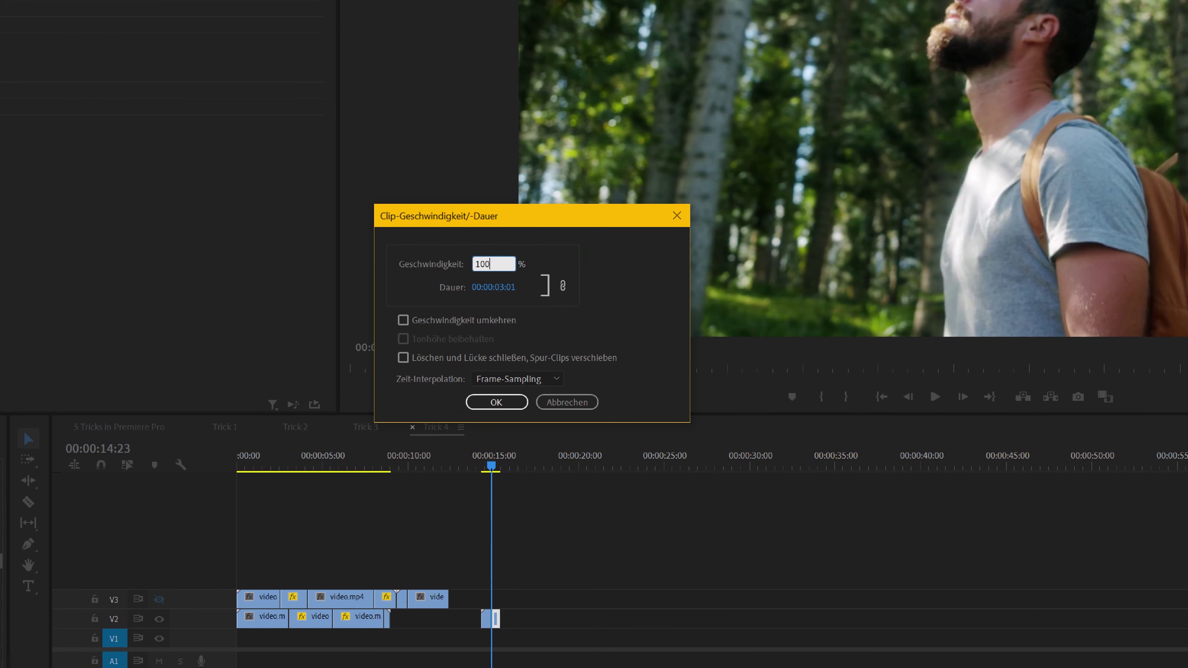
pyautogui.press('Return')
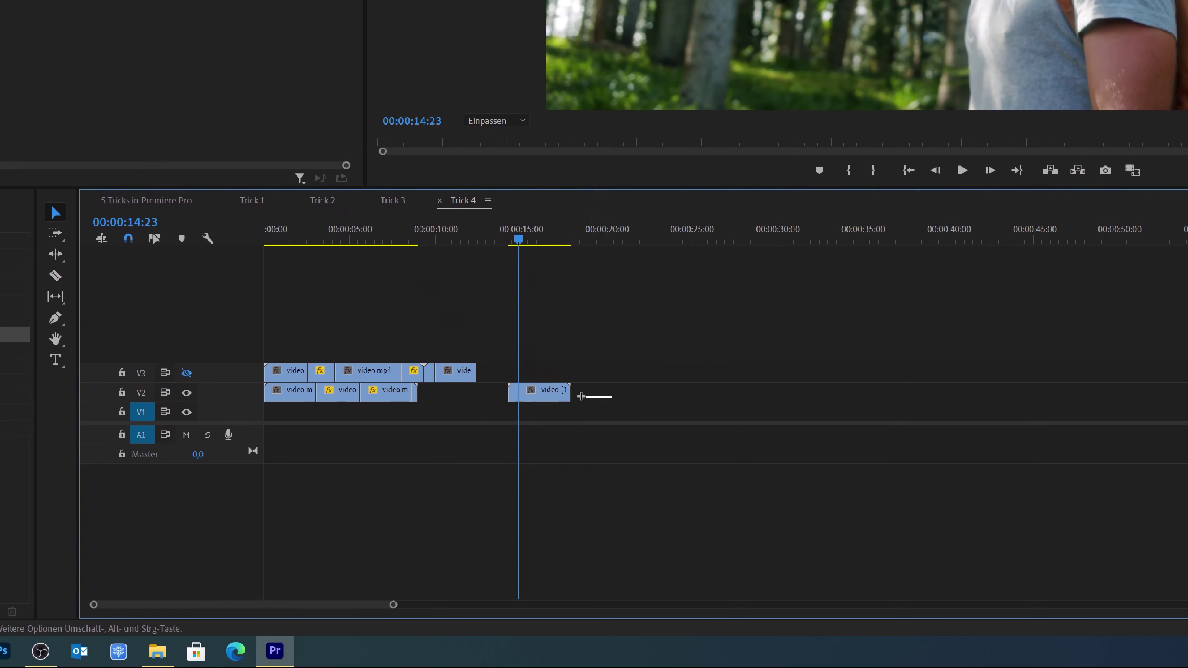
# - Slide video (1).mp4 left to close the gap and play Trick 4 from the start
pyautogui.moveTo(590, 393); pyautogui.dragTo(561, 397)
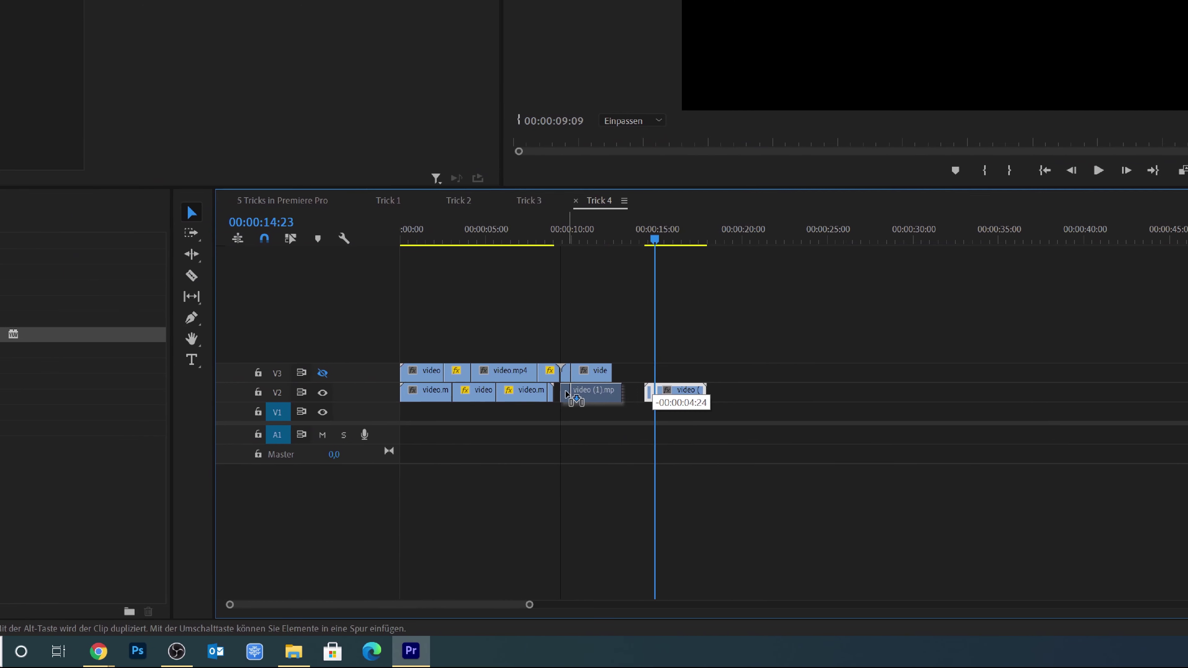
pyautogui.press('Home')
pyautogui.press('space')
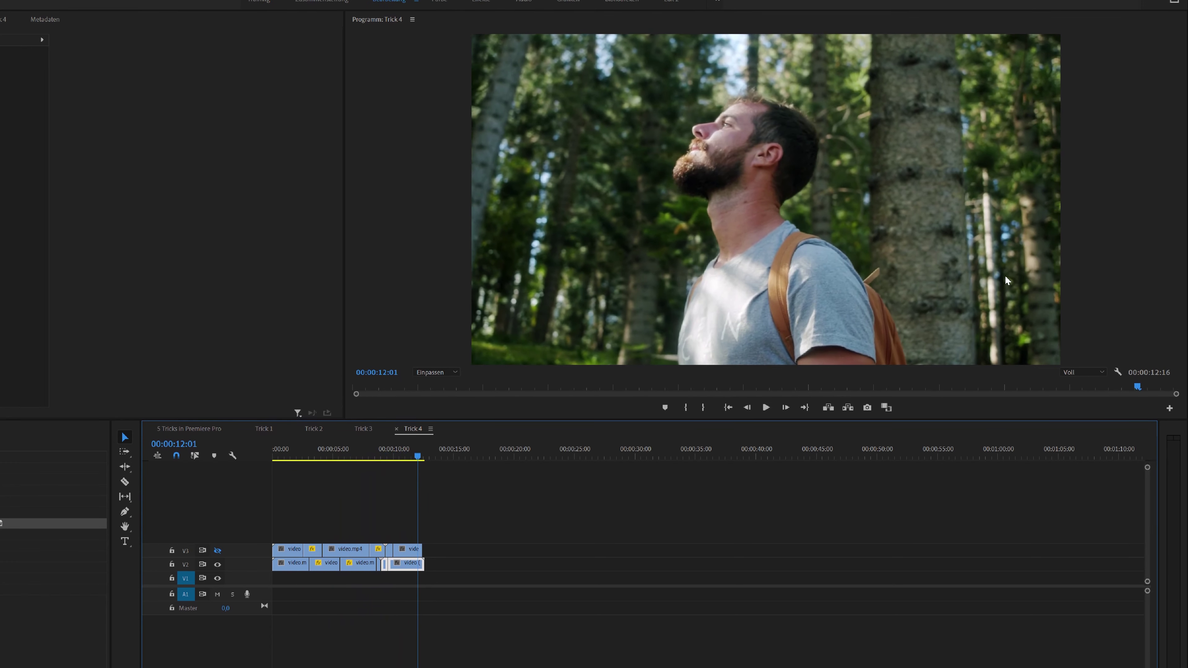
# - Stop the Trick 4 speed-ramp preview at 00:00:12:01
pyautogui.press('space')
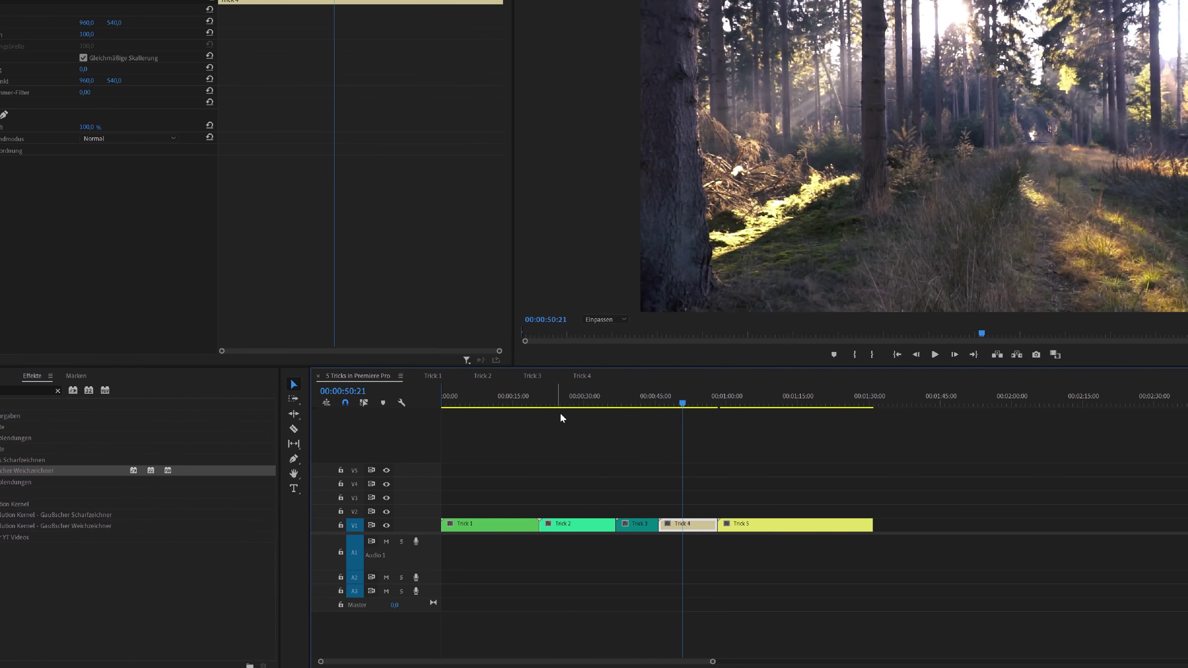
# - Open the nested Trick 5 sequence, select video (2).mp4, and switch to the Color workspace
pyautogui.click(654, 367)
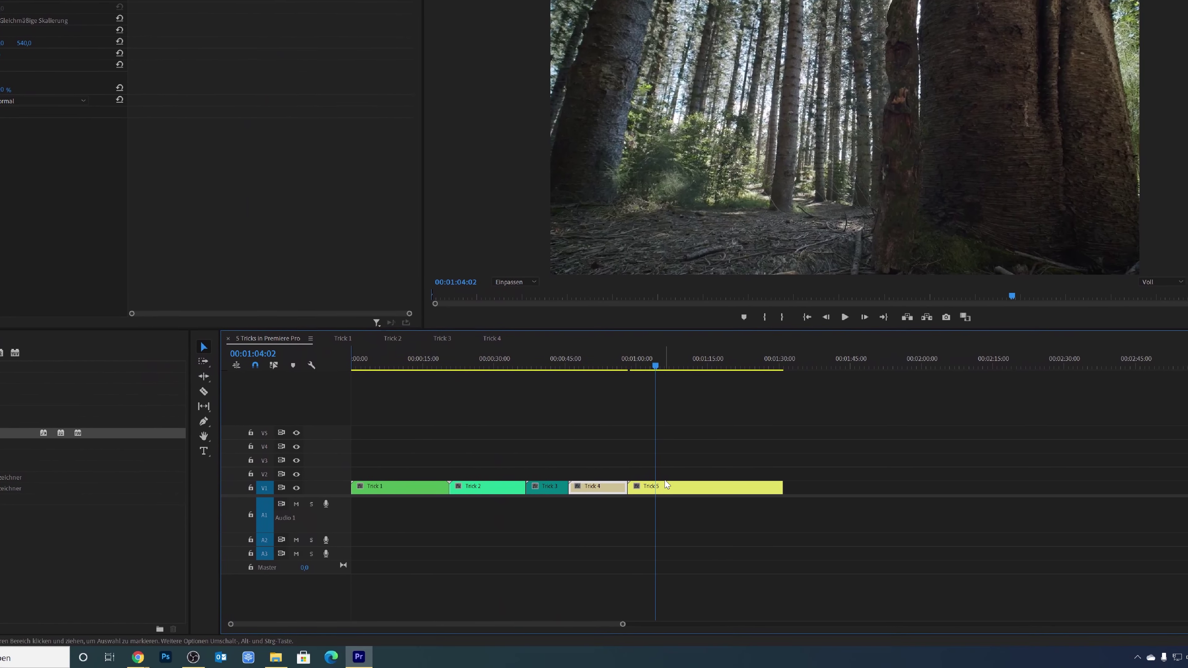
pyautogui.doubleClick(667, 485)
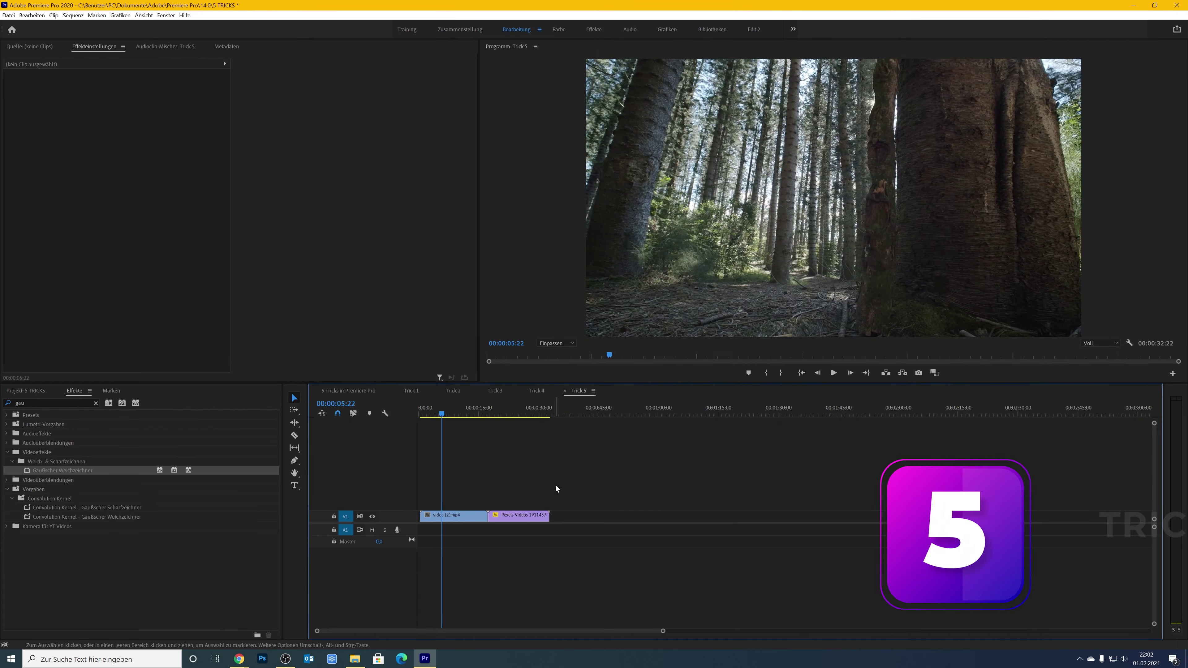
pyautogui.click(452, 517)
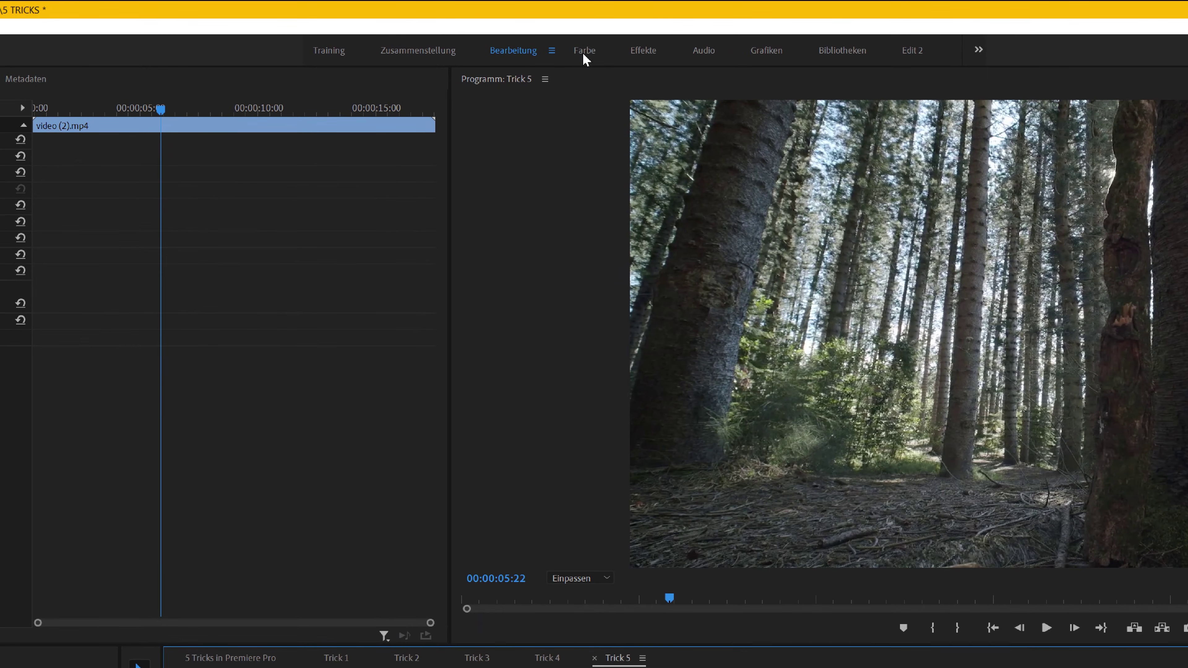
pyautogui.click(584, 51)
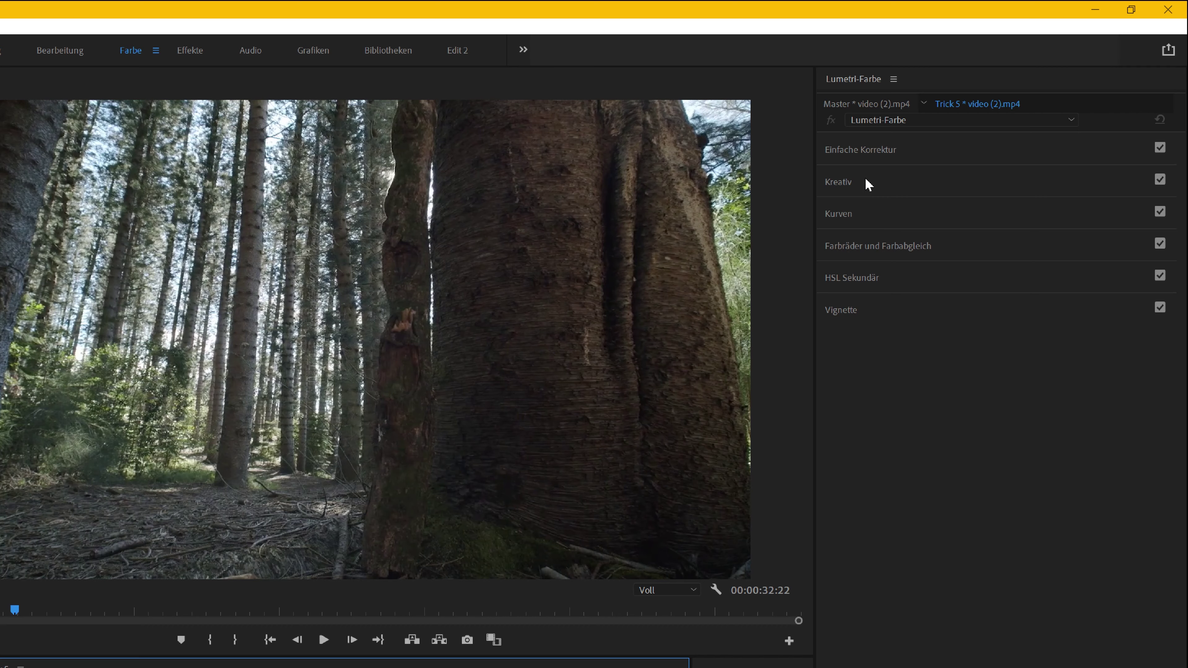
# - Try the SL BIG HDR look and another creative look, toggling Creative to compare
pyautogui.click(856, 185)
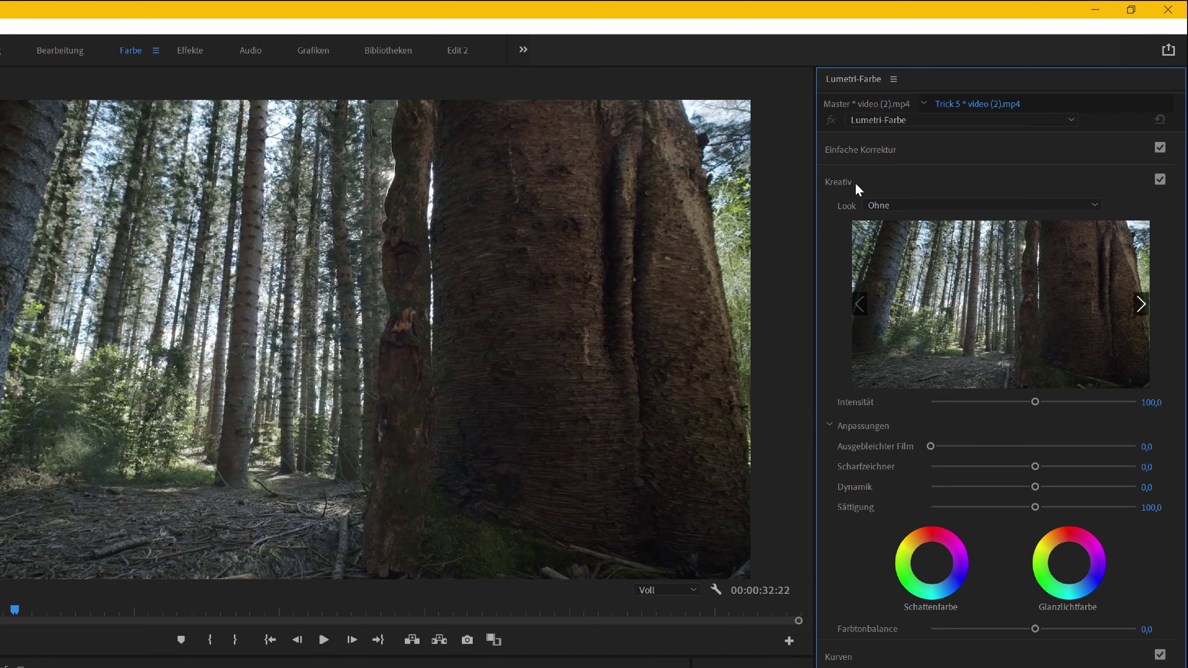
pyautogui.click(878, 204)
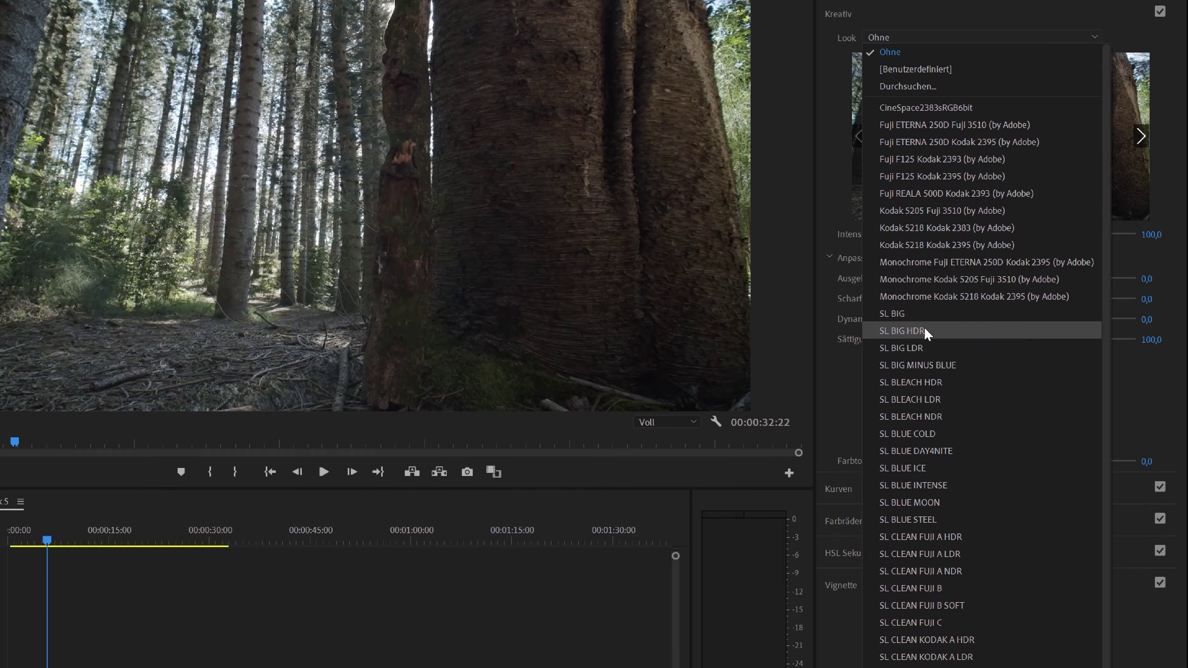
pyautogui.click(931, 459)
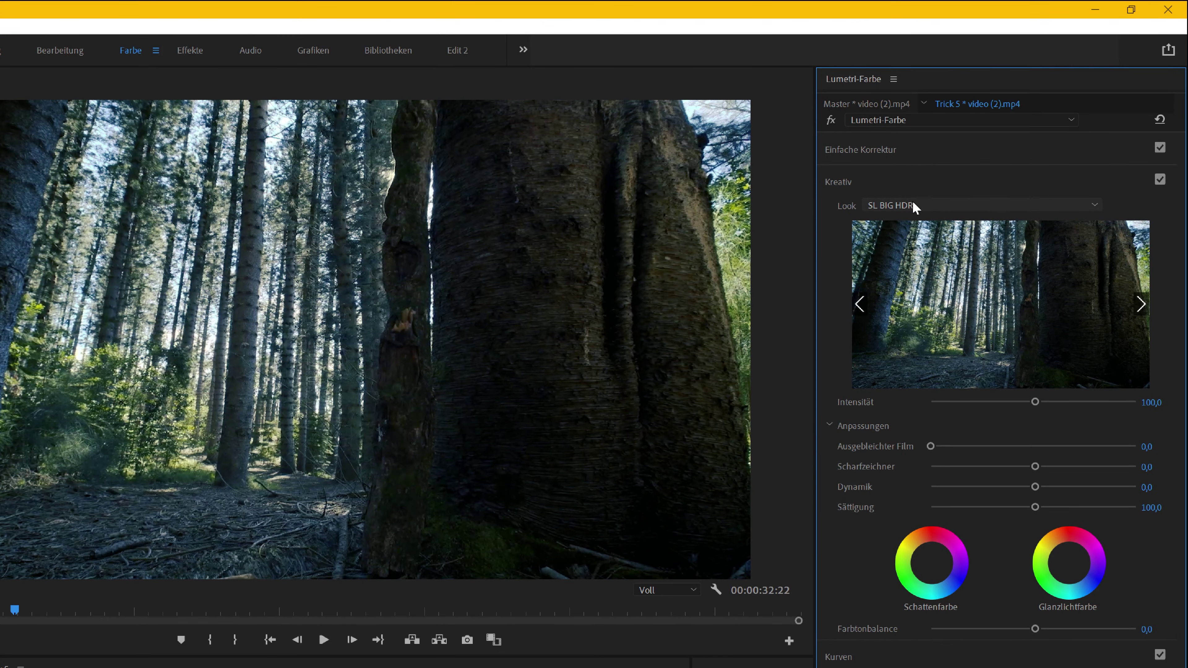
pyautogui.click(912, 89)
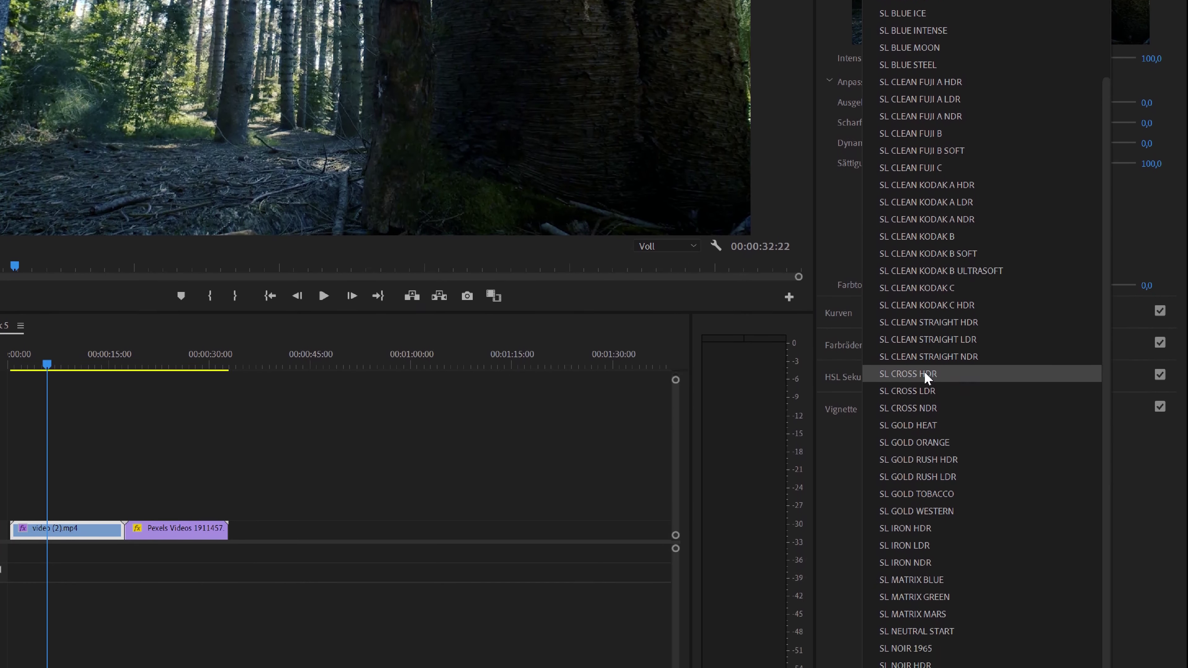
pyautogui.click(923, 370)
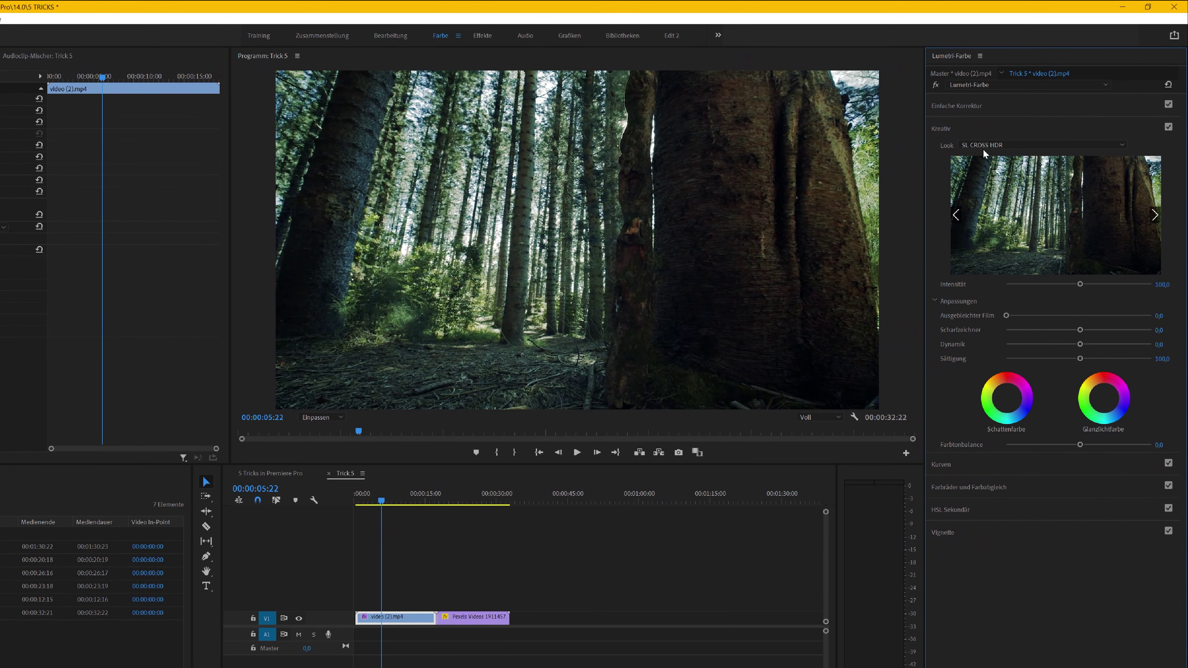
pyautogui.click(1169, 129)
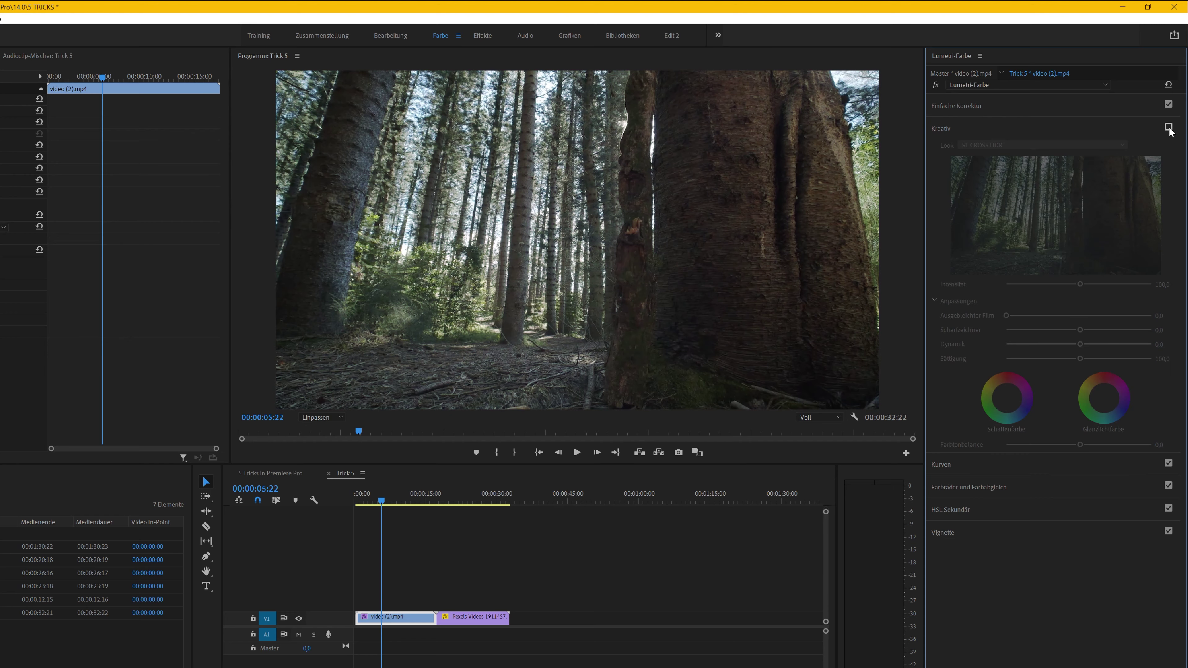
pyautogui.click(1169, 127)
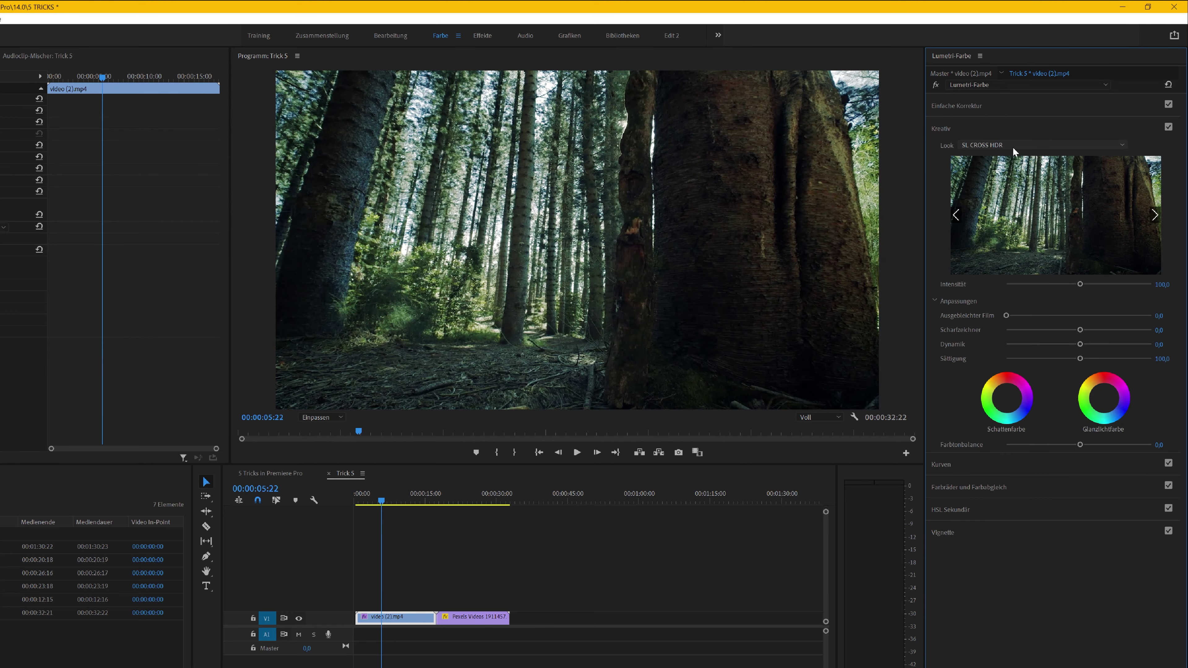
# - Choose SL CROSS HDR as the look and toggle it off and on against the ungraded image
pyautogui.click(1012, 147)
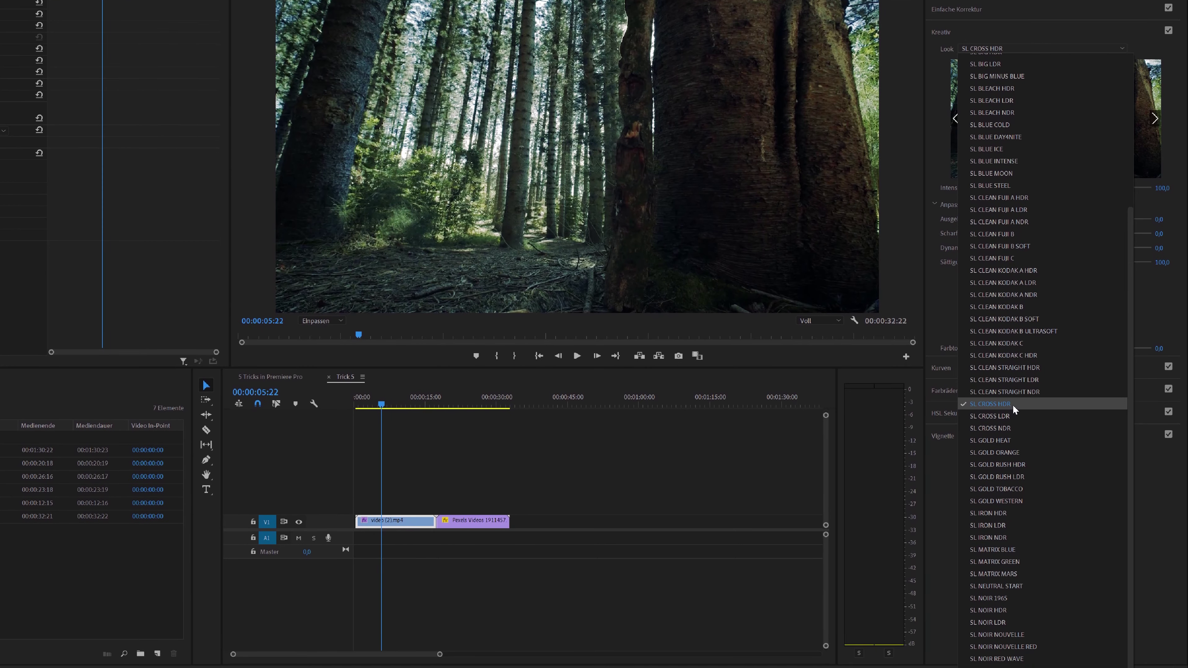
pyautogui.click(1018, 406)
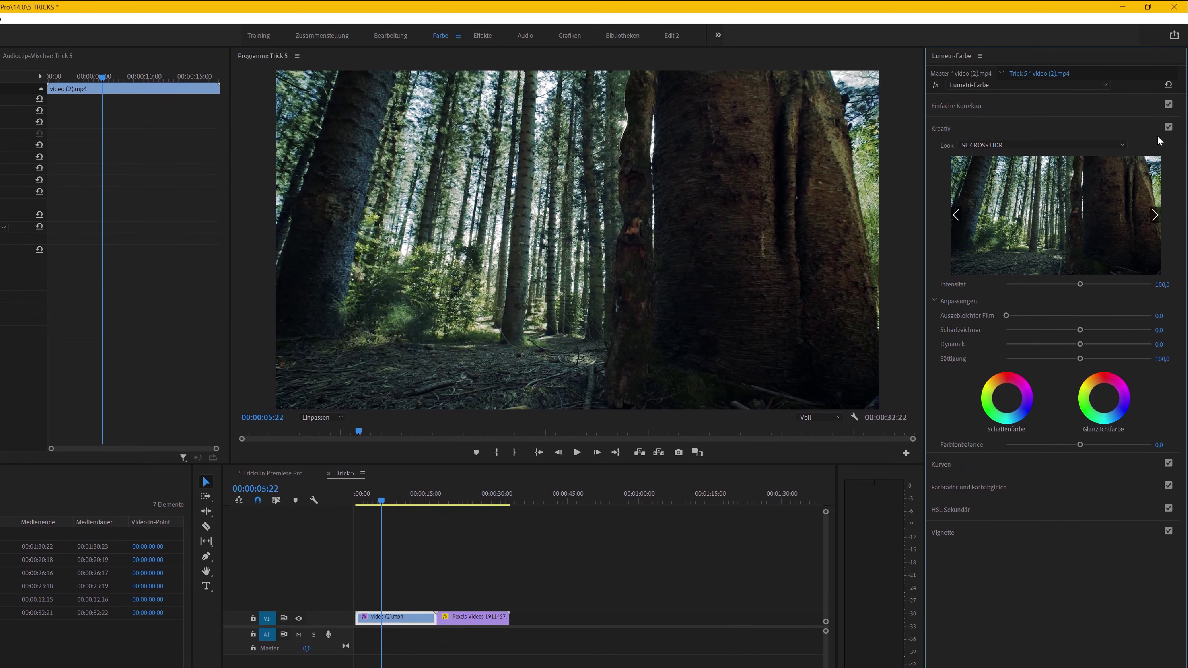
pyautogui.click(1169, 127)
pyautogui.click(1169, 127)
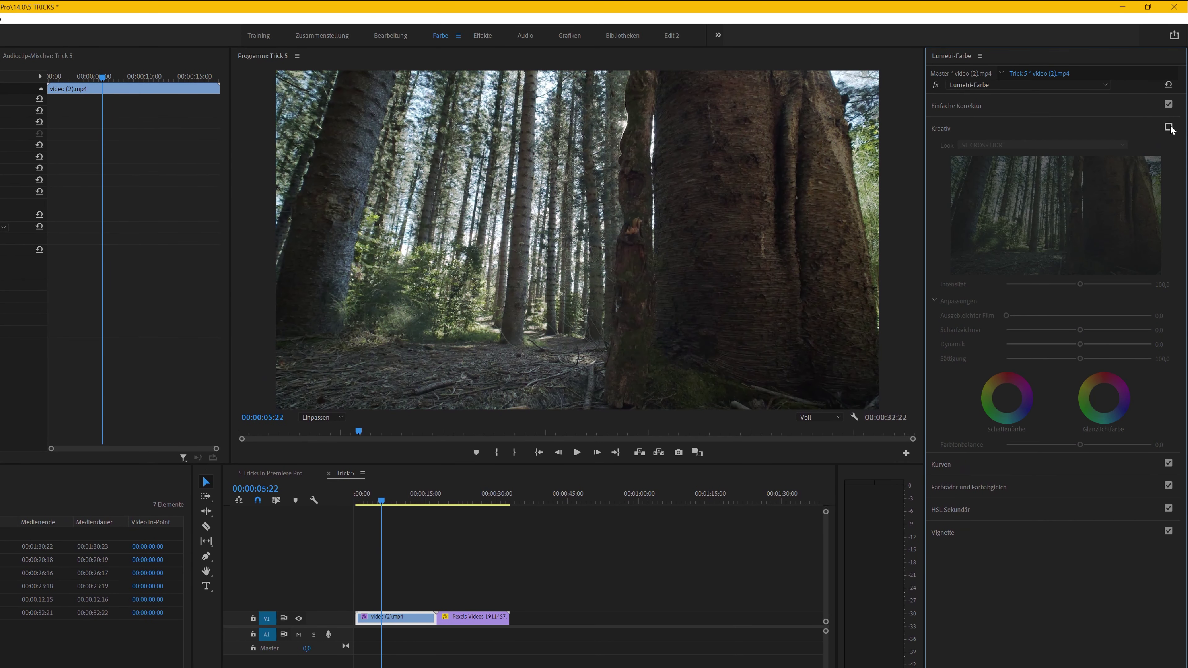
pyautogui.click(1169, 127)
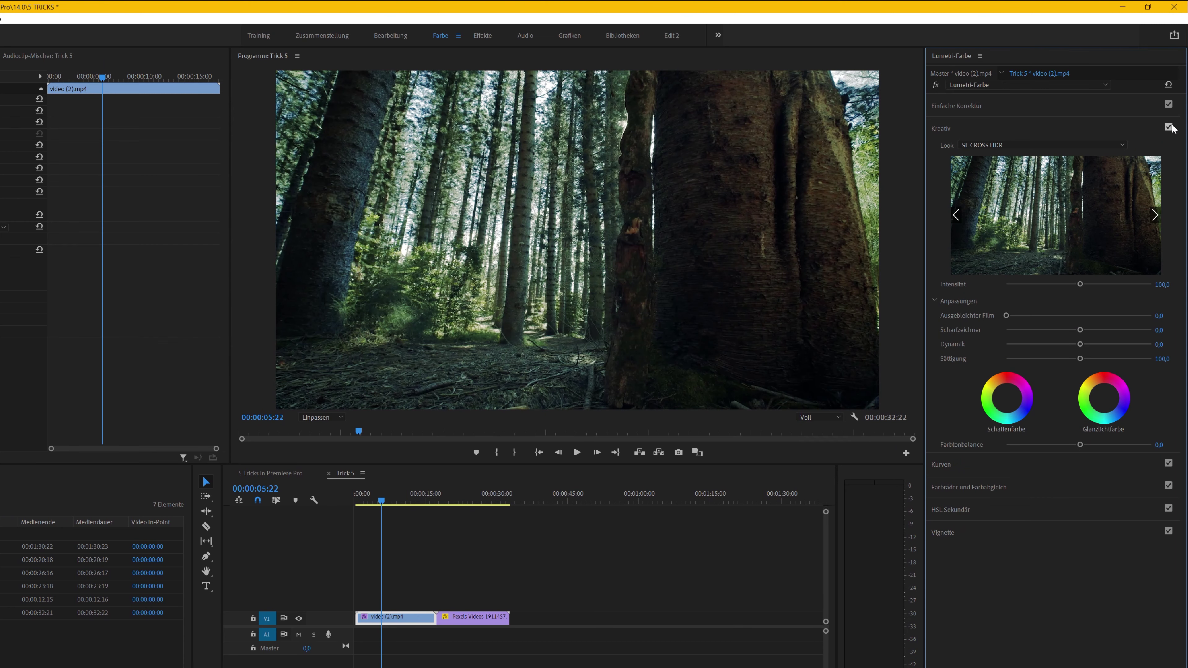
pyautogui.click(1168, 127)
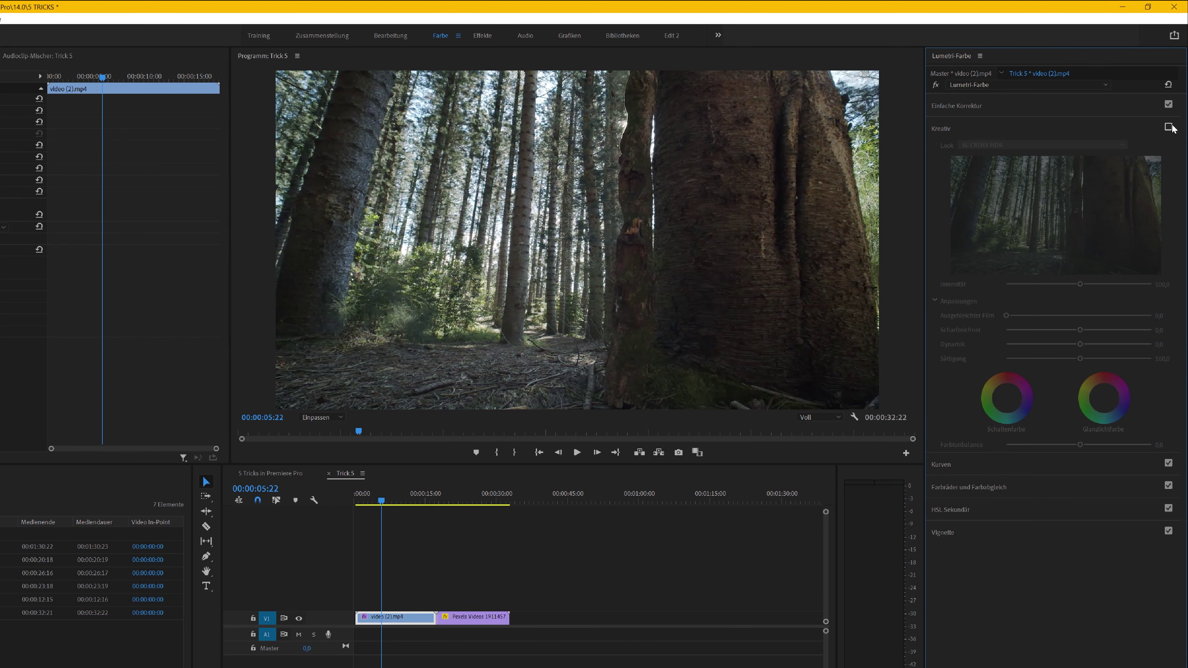
pyautogui.click(1169, 128)
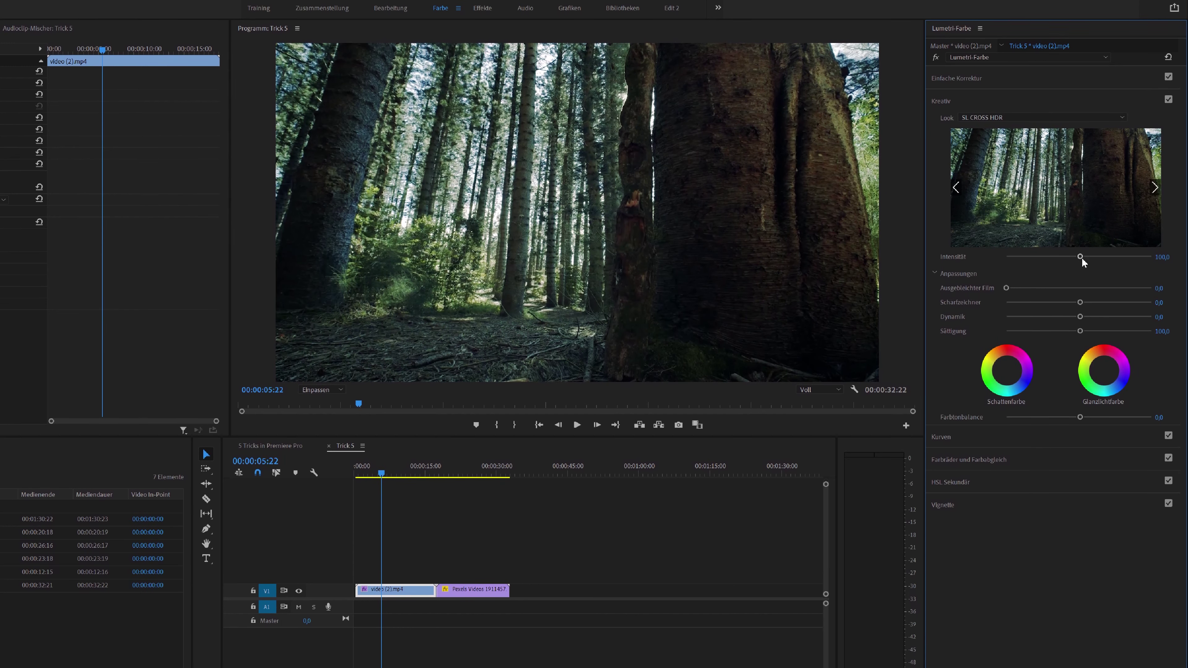
# - Set the SL CROSS HDR look intensity to 100
pyautogui.moveTo(1080, 259)
pyautogui.mouseDown()
pyautogui.moveTo(1152, 267)
pyautogui.moveTo(1066, 263)
pyautogui.mouseUp()
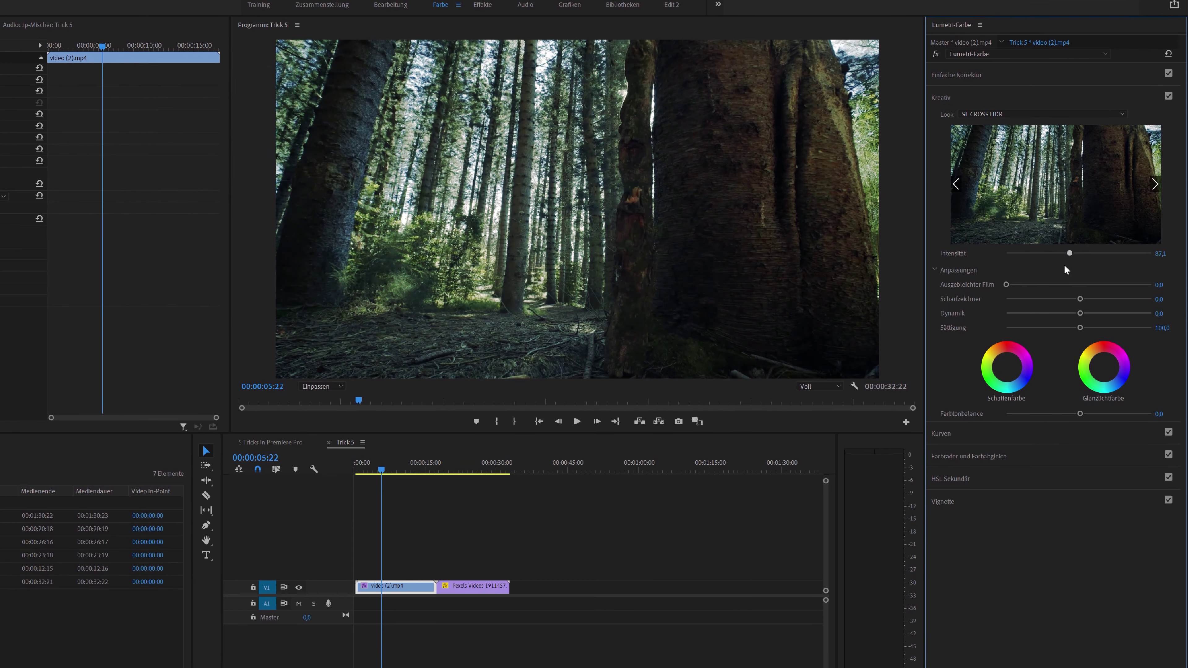
pyautogui.click(1160, 252)
pyautogui.write('100')
pyautogui.press('Return')
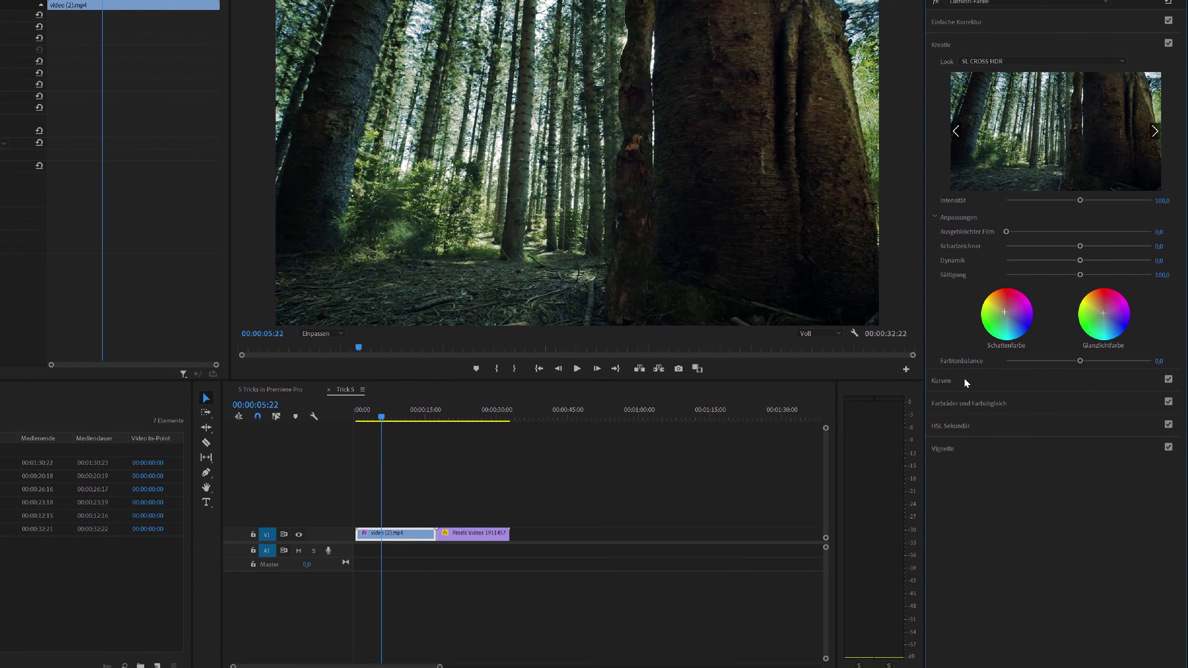
# - Add an S-shaped RGB curve with darker shadows and brighter highlights, then open the Vignette settings
pyautogui.click(962, 378)
pyautogui.click(1016, 283)
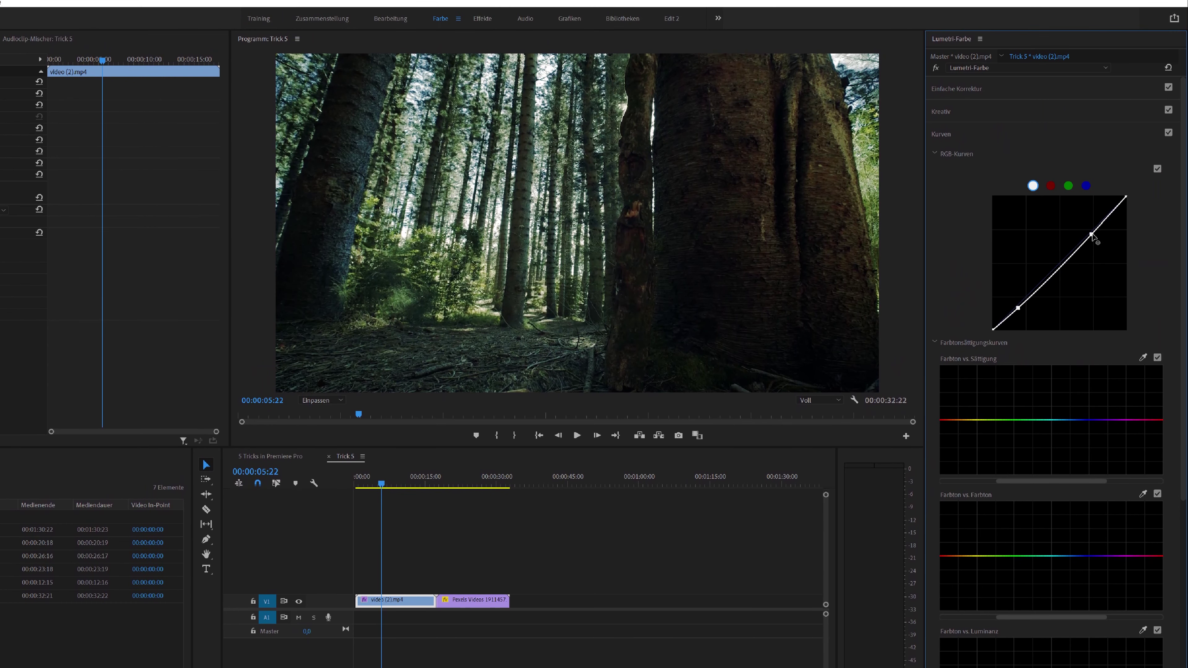
pyautogui.moveTo(1092, 233); pyautogui.dragTo(1089, 229)
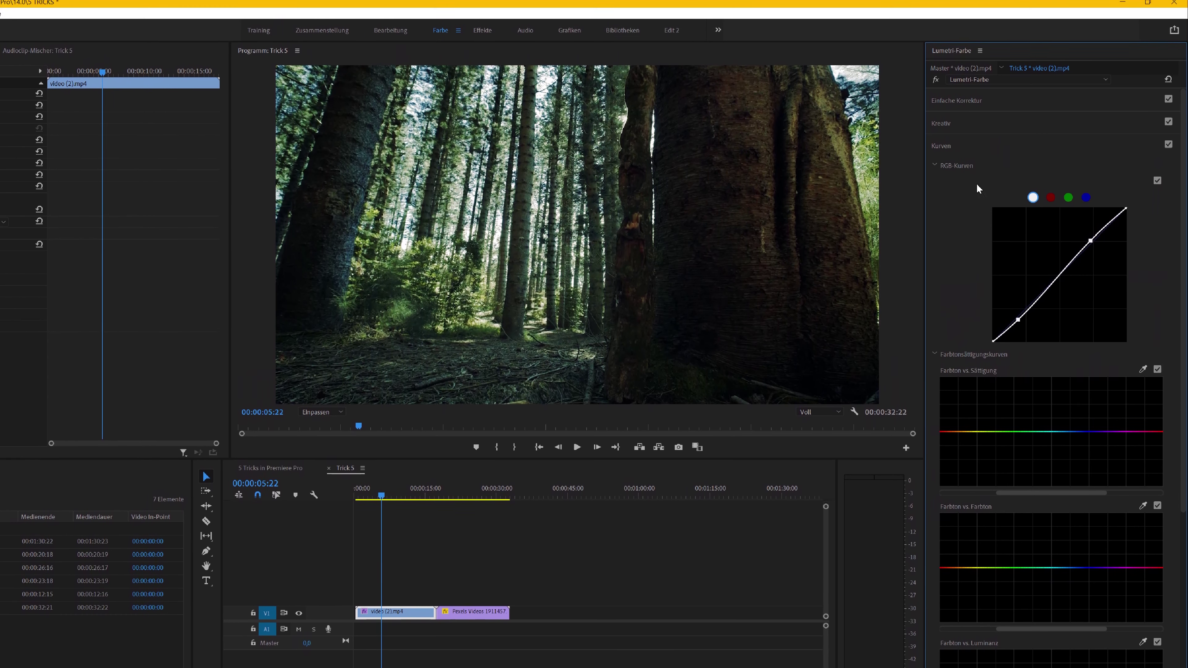
pyautogui.click(935, 134)
pyautogui.click(935, 188)
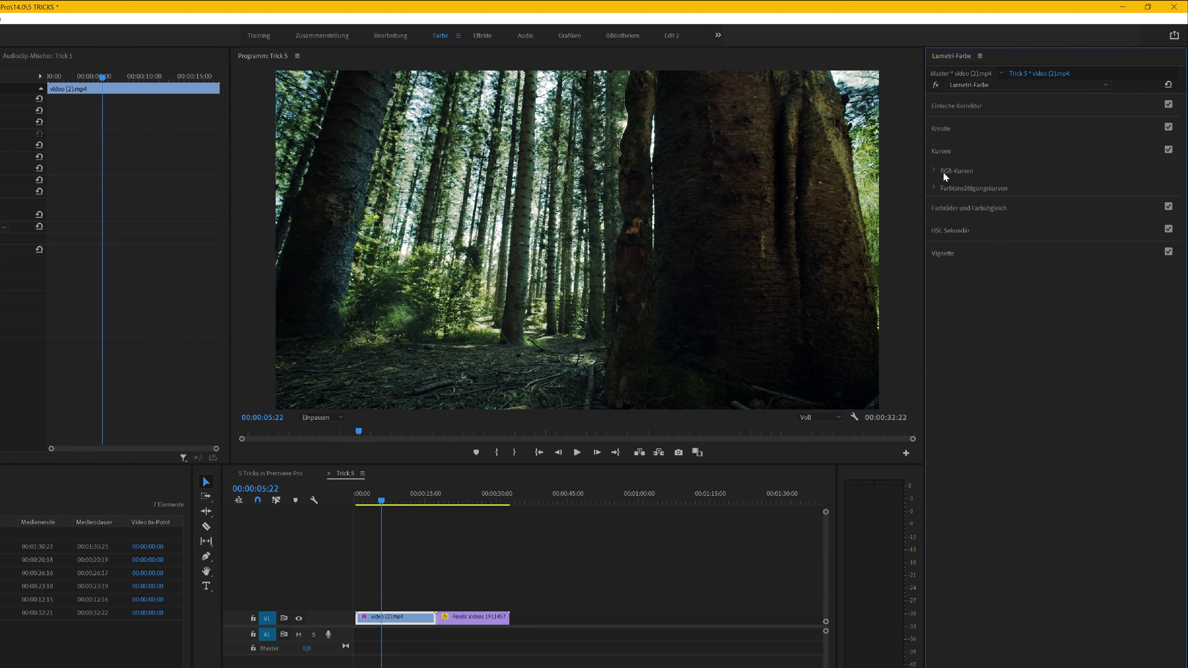
pyautogui.click(950, 237)
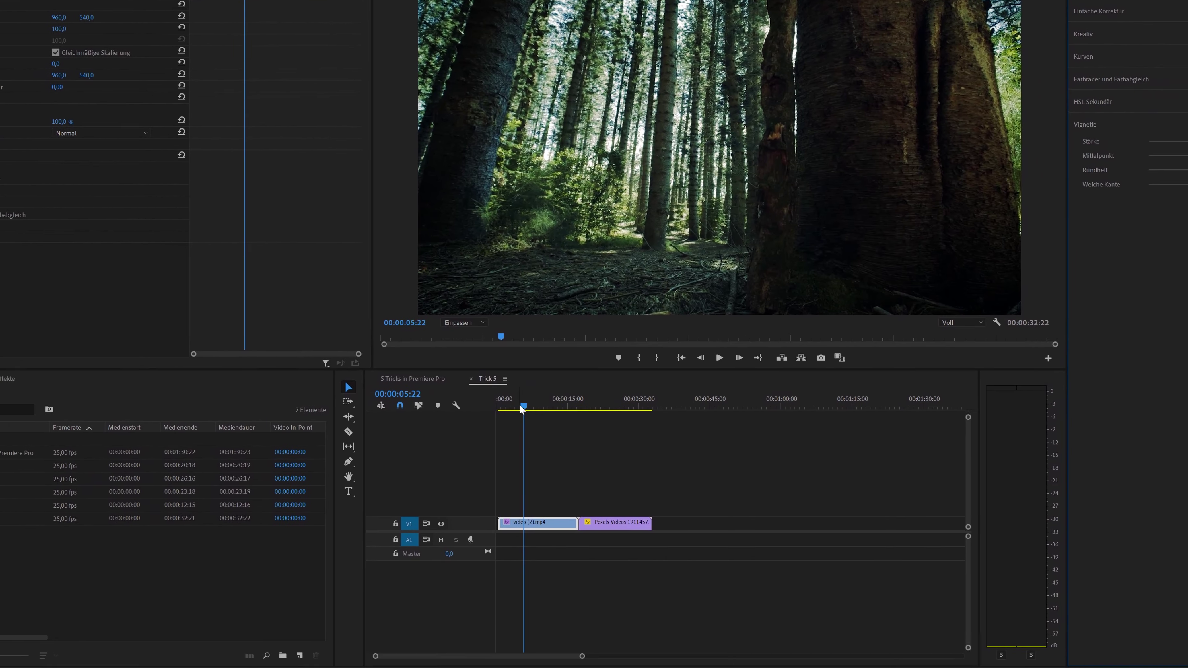
pyautogui.moveTo(519, 407); pyautogui.dragTo(501, 405)
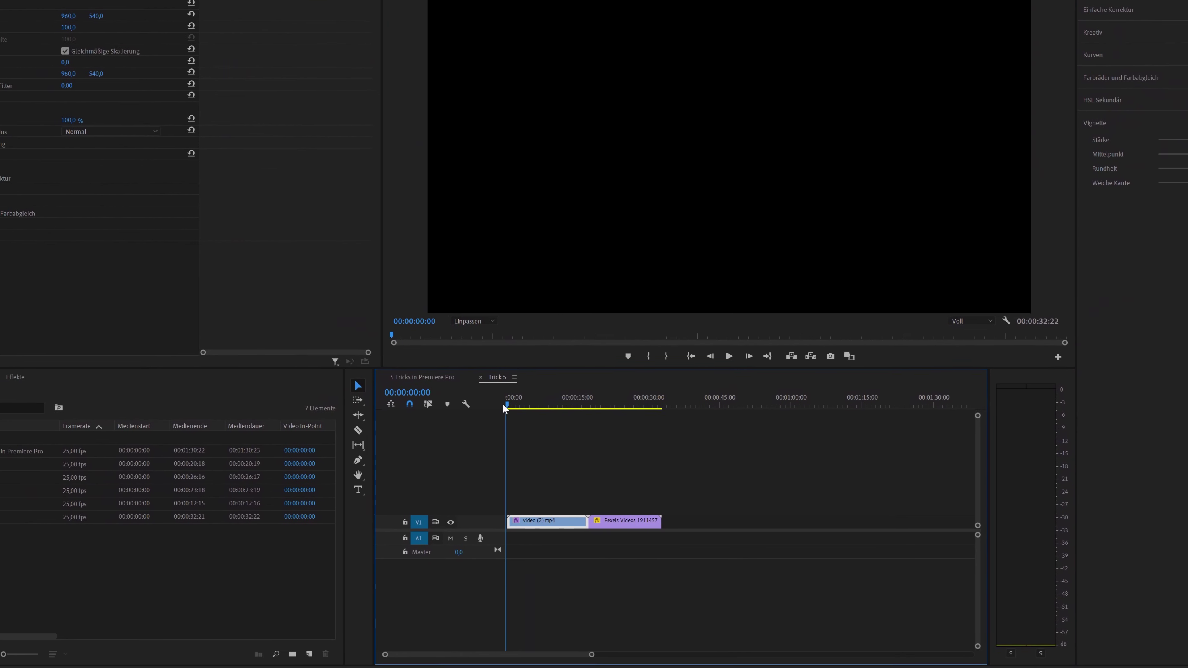
pyautogui.press('space')
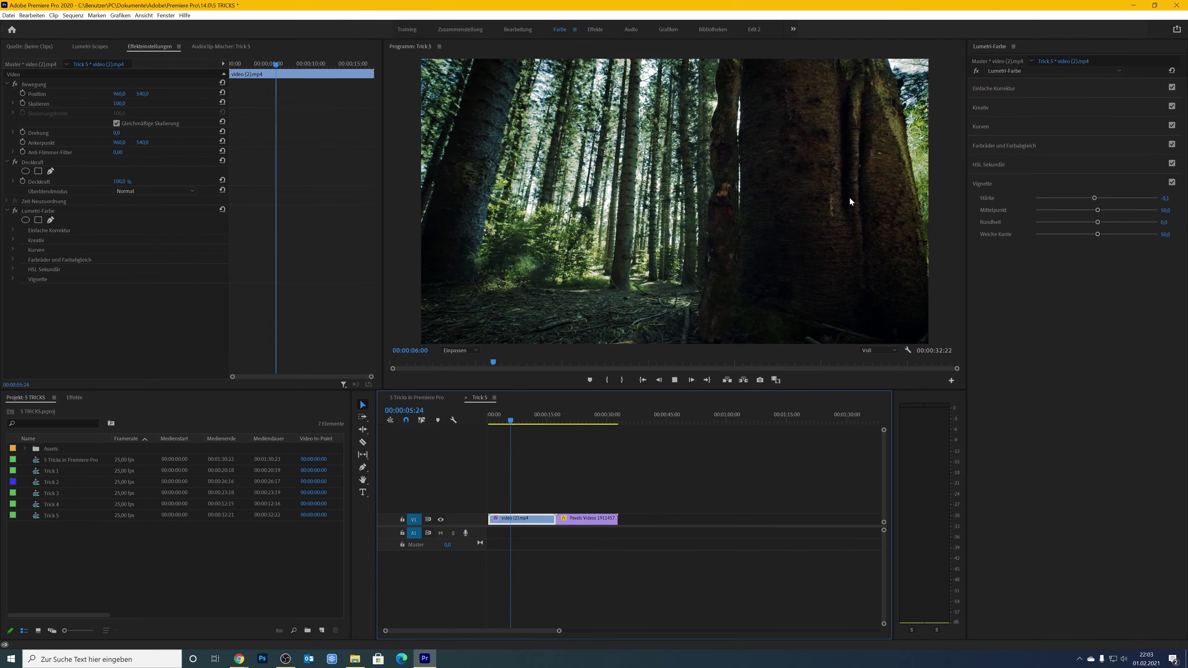
pyautogui.press('space')
pyautogui.click(15, 211)
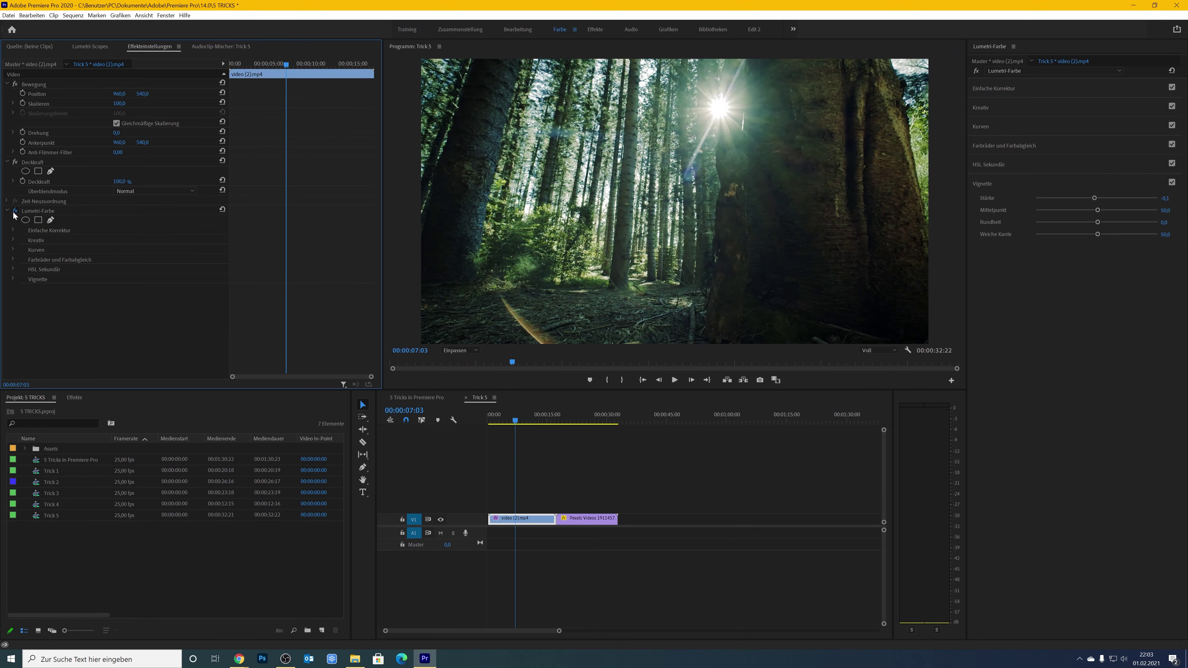
pyautogui.click(15, 211)
pyautogui.click(14, 211)
pyautogui.click(14, 211)
pyautogui.press('space')
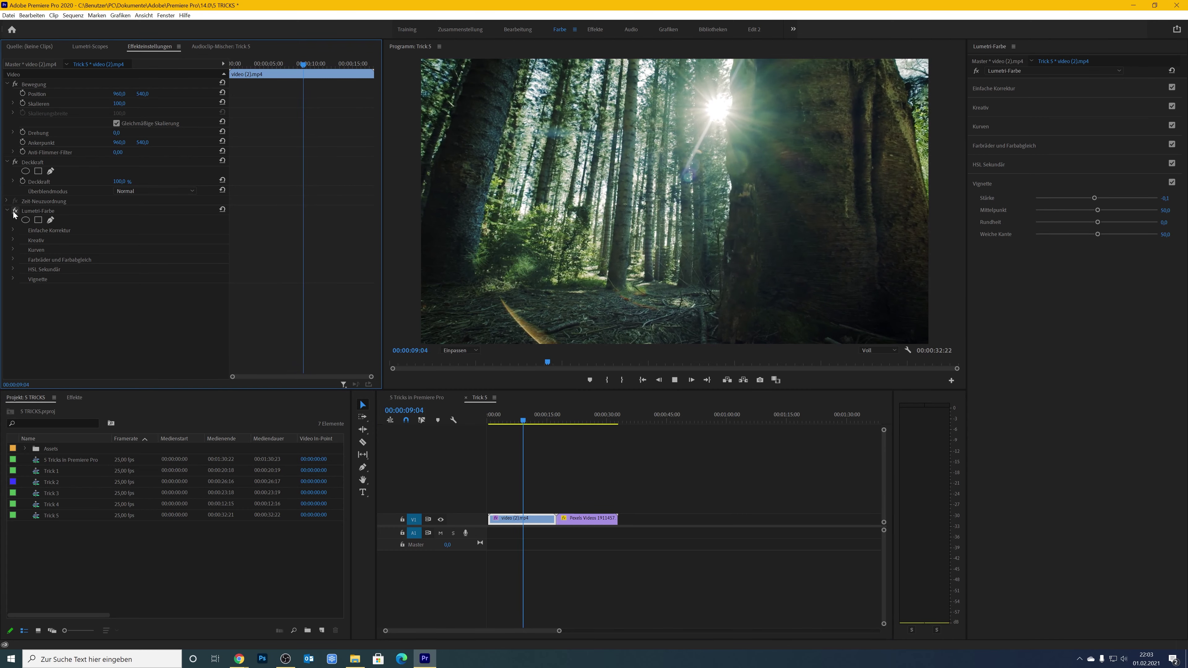
pyautogui.click(14, 211)
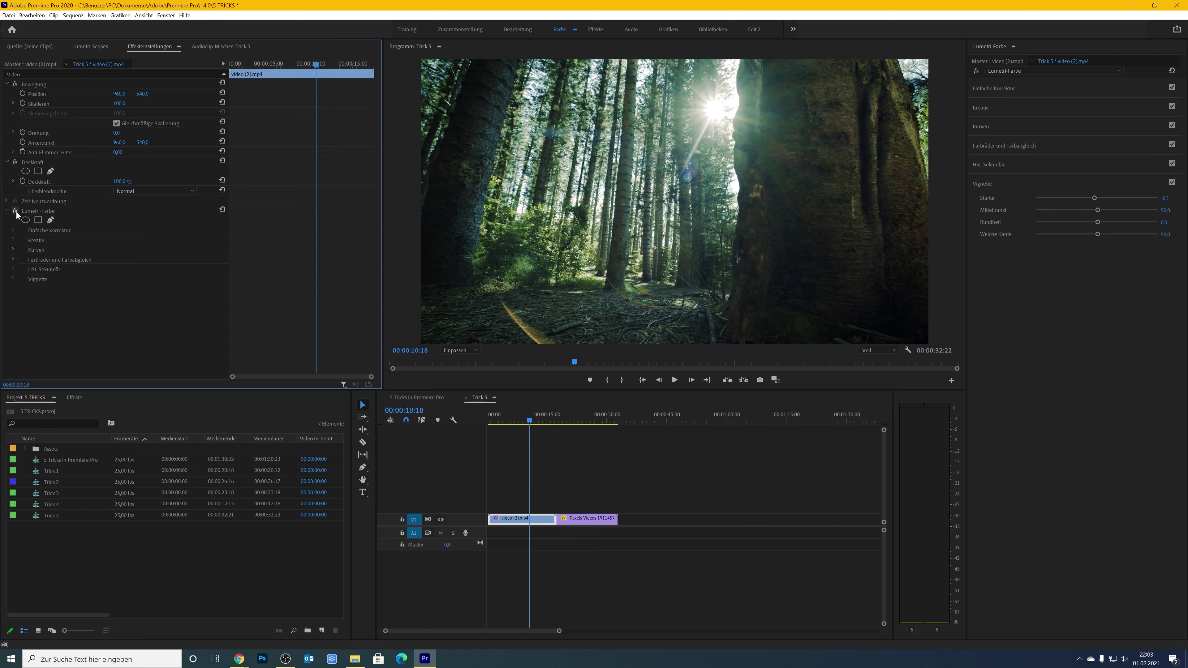
pyautogui.click(15, 211)
# - Switch to the '5 Tricks in Premiere Pro' sequence and move the playhead to Trick 1's CITY title
pyautogui.click(429, 397)
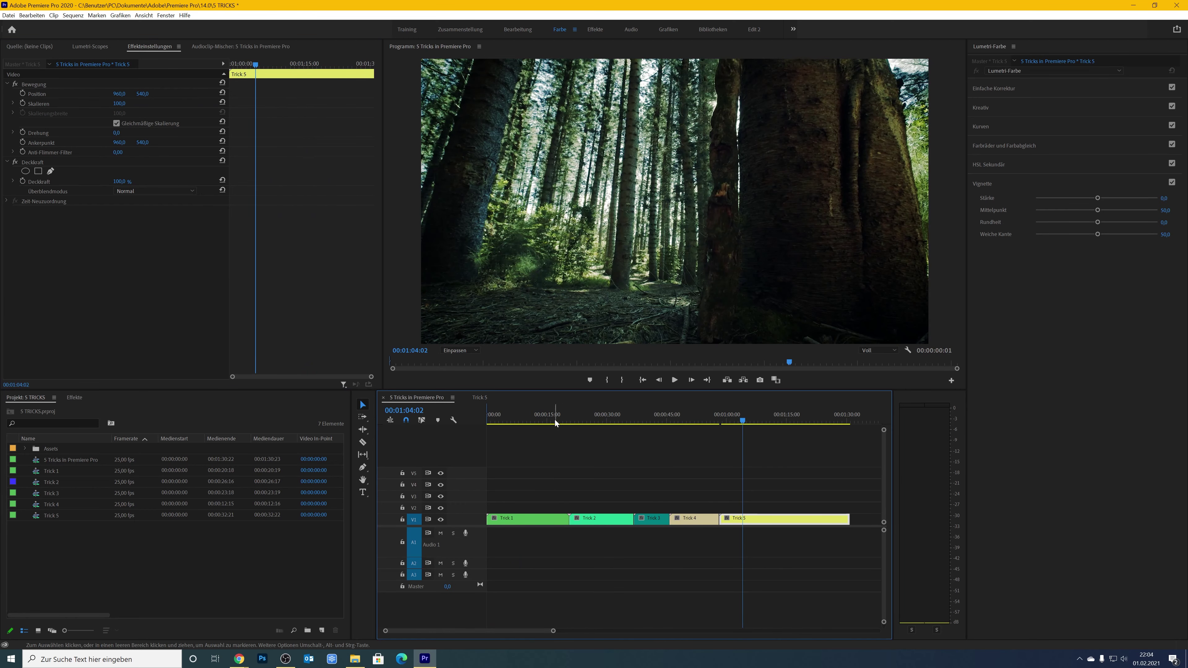
pyautogui.click(545, 421)
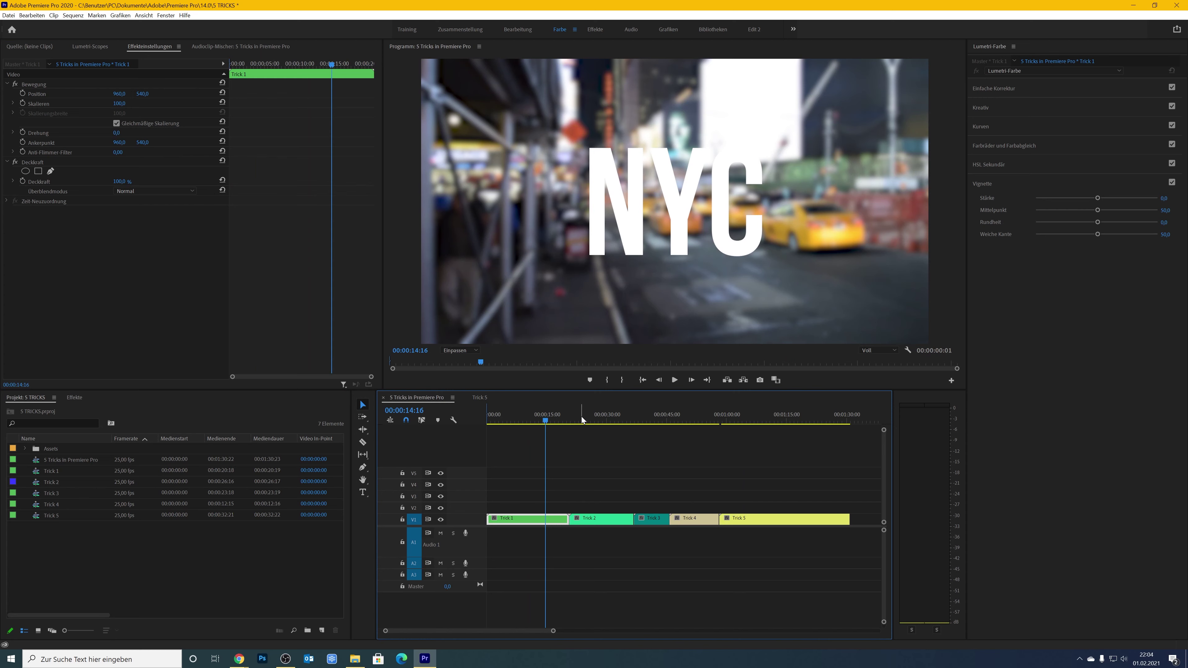
pyautogui.click(513, 421)
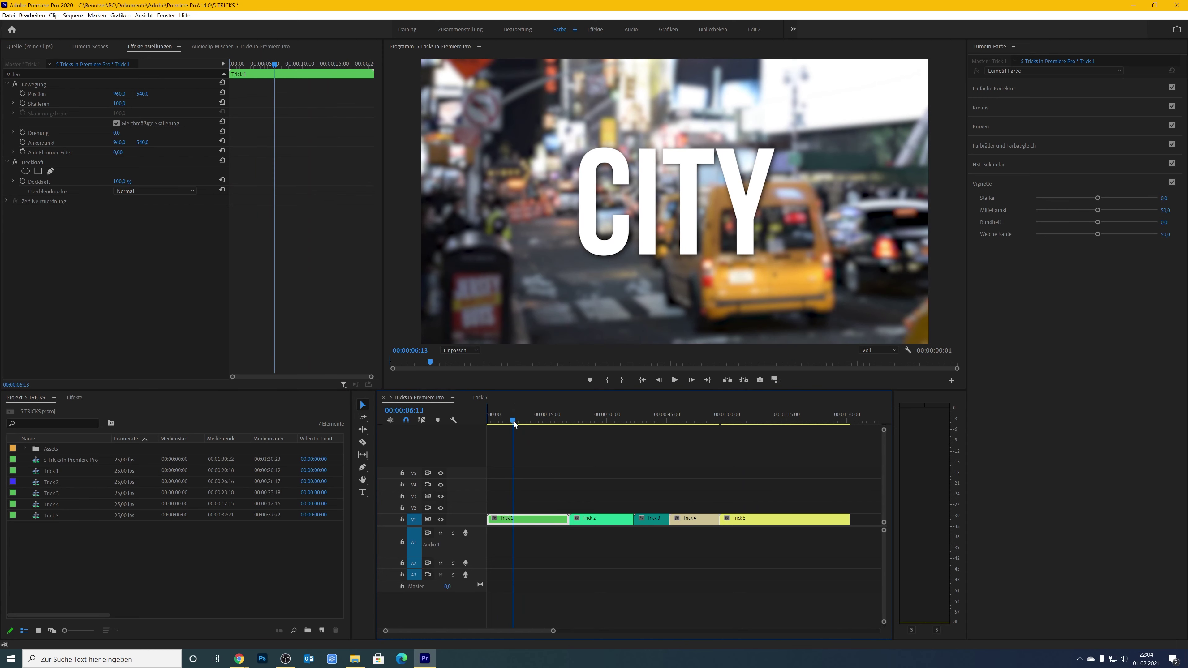